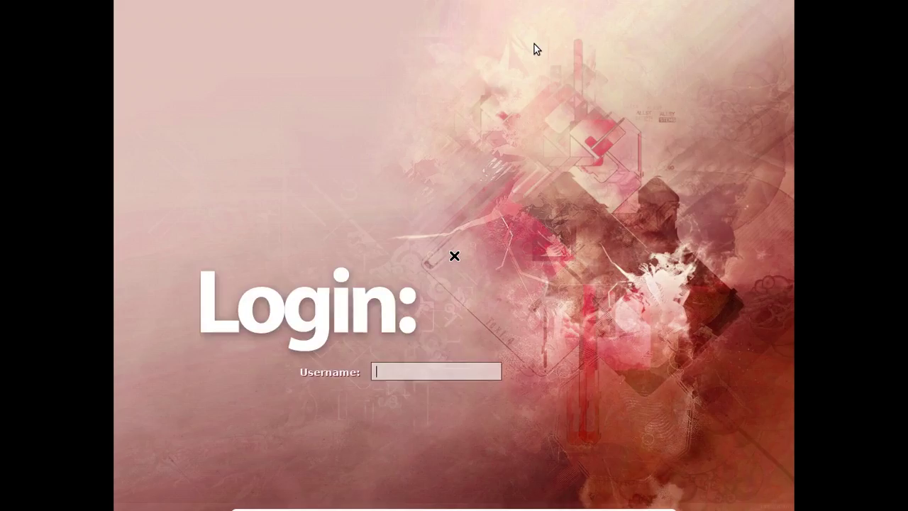
Log in with the user's account name and password, correcting a mistyped password.
{"action": "type", "text": "fred"}
{"action": "key", "text": "Return"}
{"action": "type", "text": "***"}
{"action": "key", "text": "BackSpace"}
{"action": "key", "text": "BackSpace"}
{"action": "key", "text": "BackSpace"}
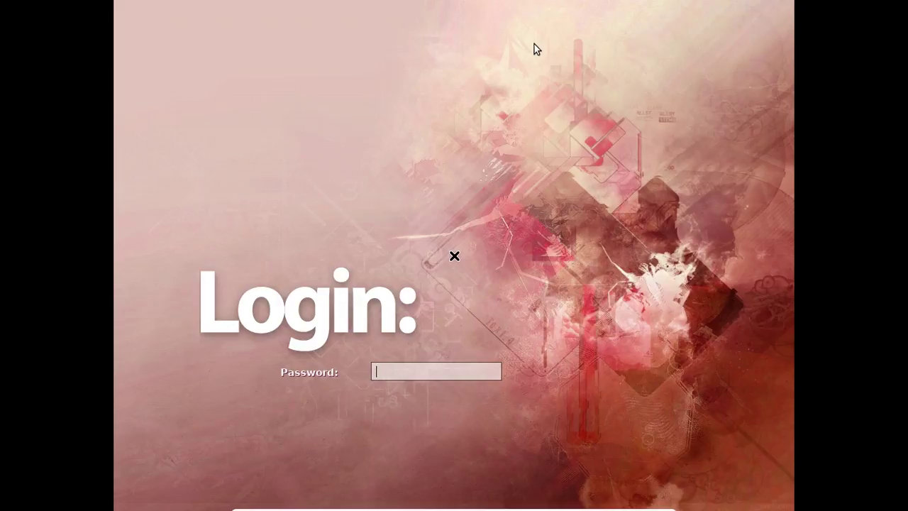
{"action": "type", "text": "********"}
{"action": "key", "text": "Return"}
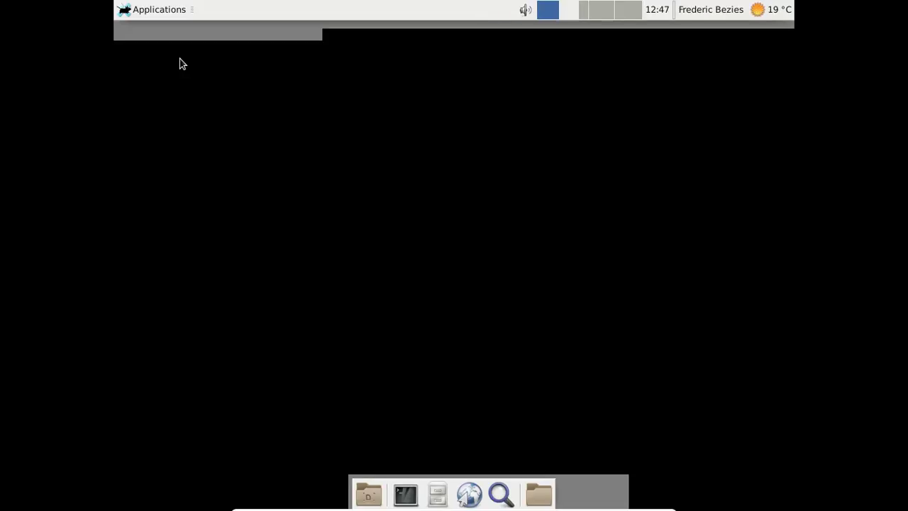
Raise the panel sound volume to maximum and launch the file manager from the dock.
{"action": "left_click", "coordinate": [162, 9]}
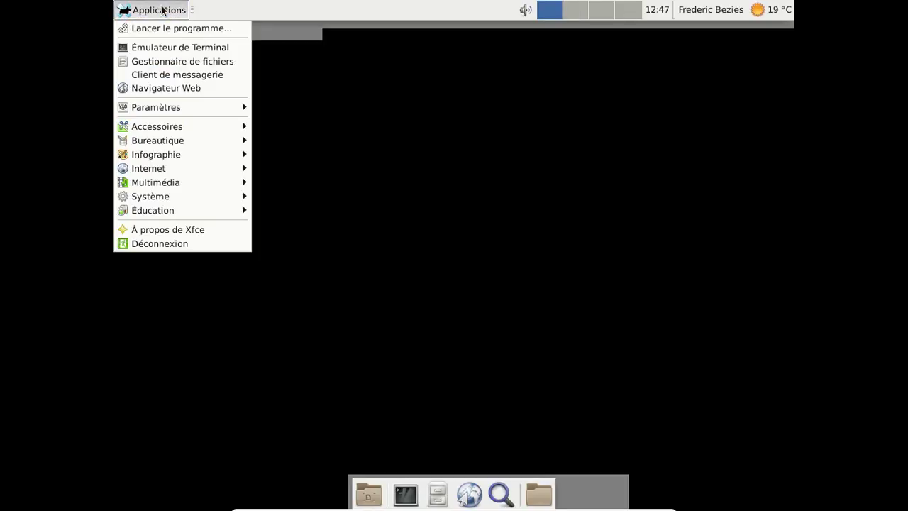
{"action": "left_click", "coordinate": [162, 9]}
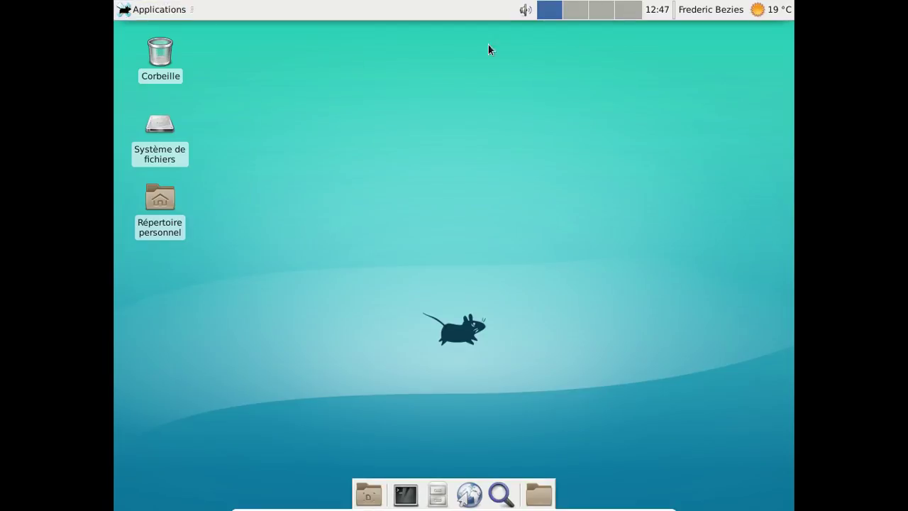
{"action": "left_click", "coordinate": [530, 12]}
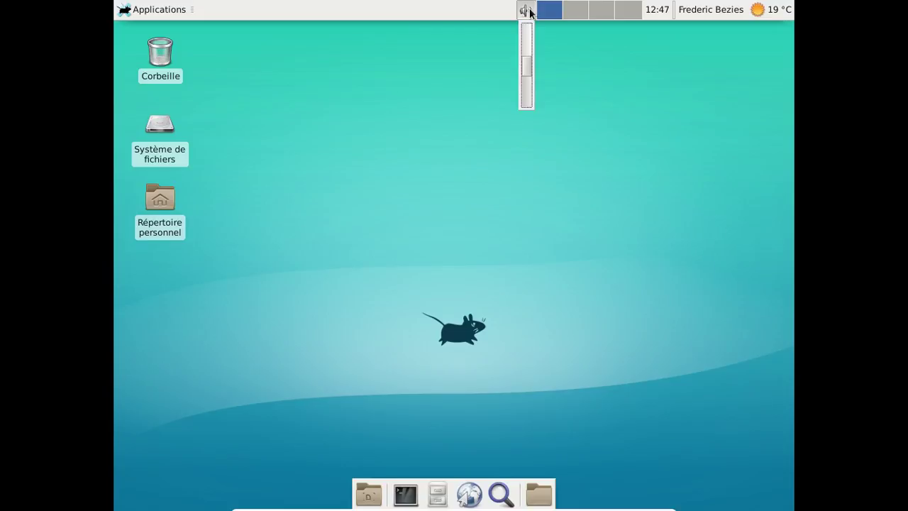
{"action": "left_click_drag", "start_coordinate": [526, 65], "coordinate": [524, 24]}
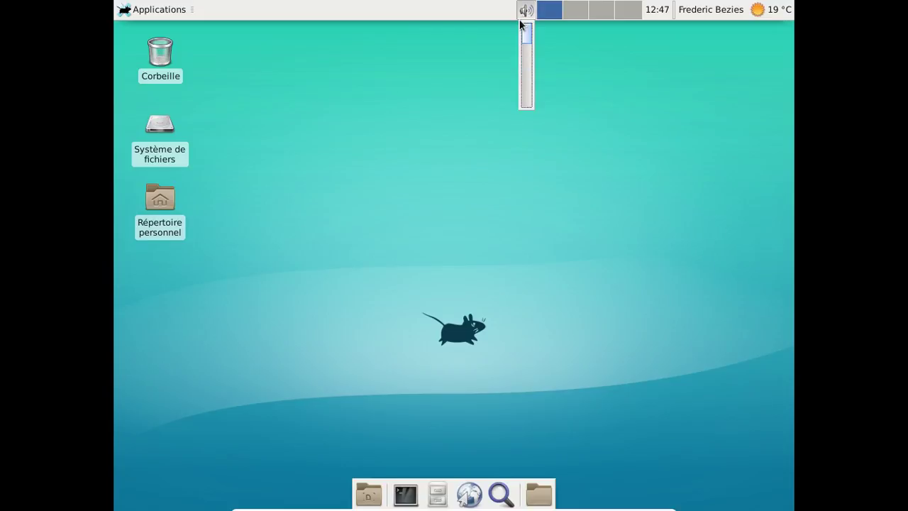
{"action": "left_click", "coordinate": [622, 58]}
{"action": "mouse_move", "coordinate": [665, 16]}
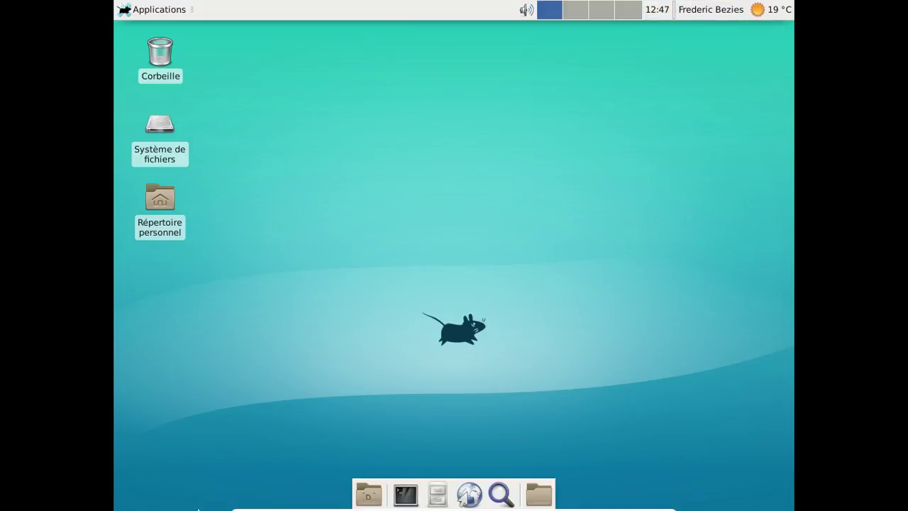
{"action": "left_click", "coordinate": [447, 495]}
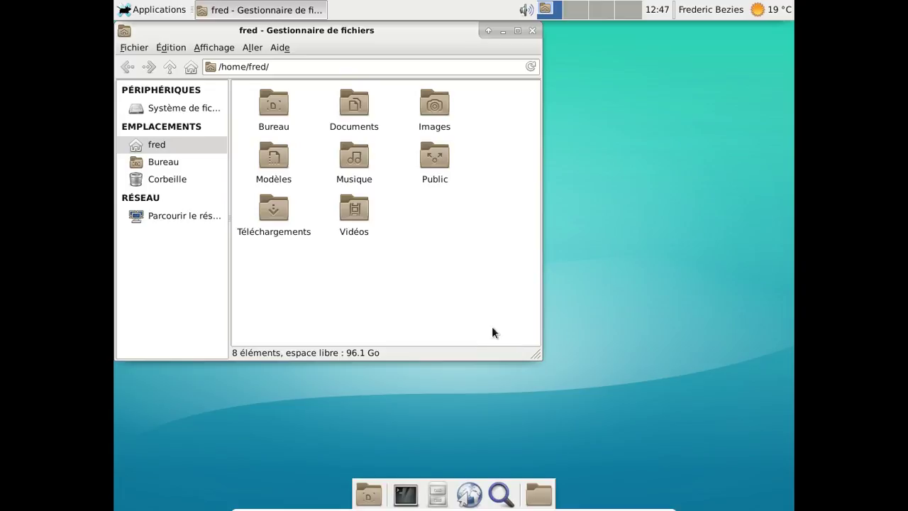
{"action": "left_click_drag", "start_coordinate": [374, 31], "coordinate": [572, 84]}
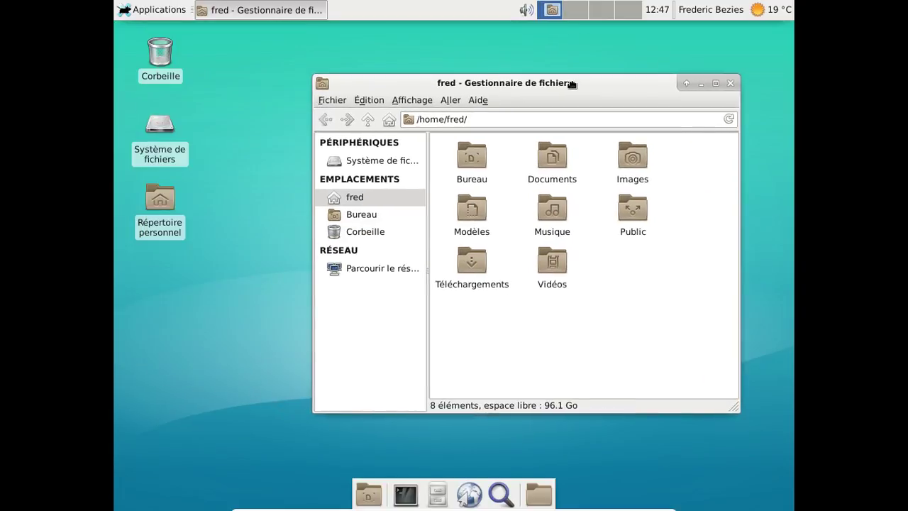
{"action": "left_click", "coordinate": [731, 83]}
Add the Menu Whisker plugin to the top panel via Ajouter de nouveaux éléments.
{"action": "right_click", "coordinate": [284, 7]}
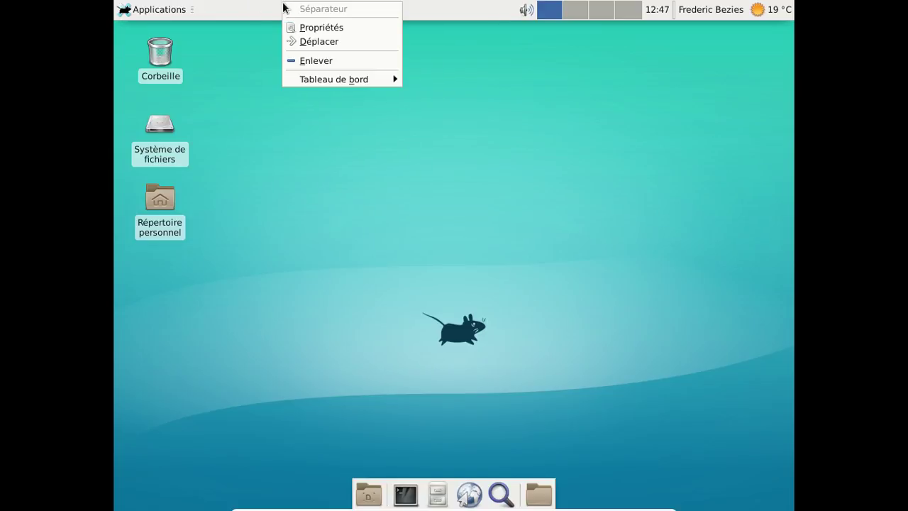
{"action": "mouse_move", "coordinate": [336, 79]}
{"action": "left_click", "coordinate": [457, 80]}
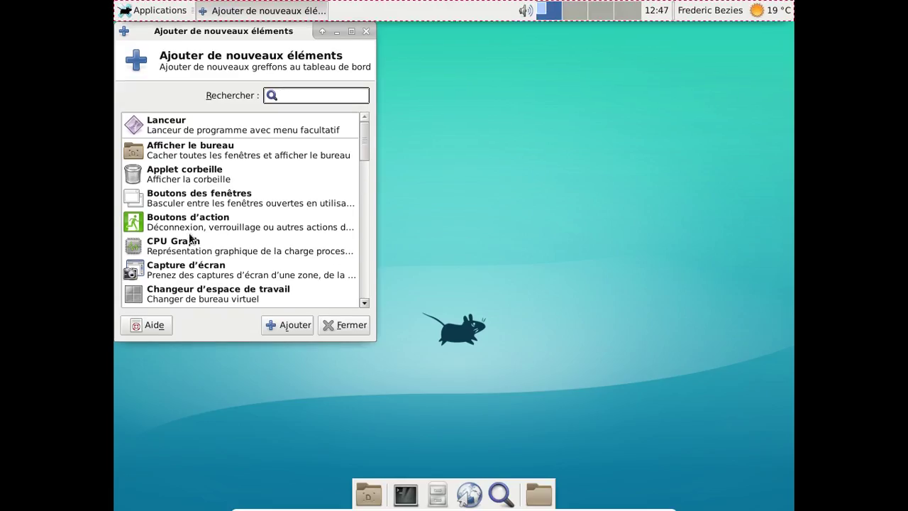
{"action": "scroll", "coordinate": [239, 193], "scroll_direction": "down", "scroll_amount": 6}
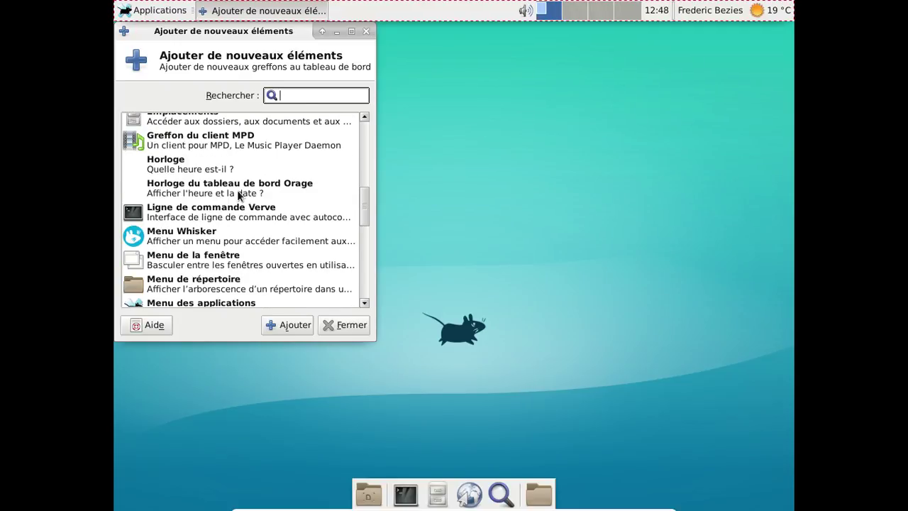
{"action": "scroll", "coordinate": [240, 193], "scroll_direction": "down", "scroll_amount": 1}
{"action": "left_click", "coordinate": [224, 210]}
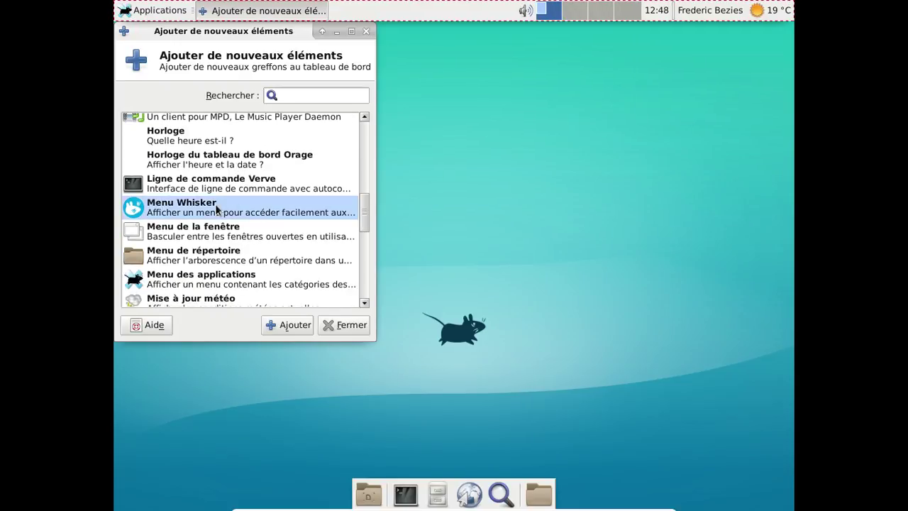
{"action": "left_click", "coordinate": [293, 326]}
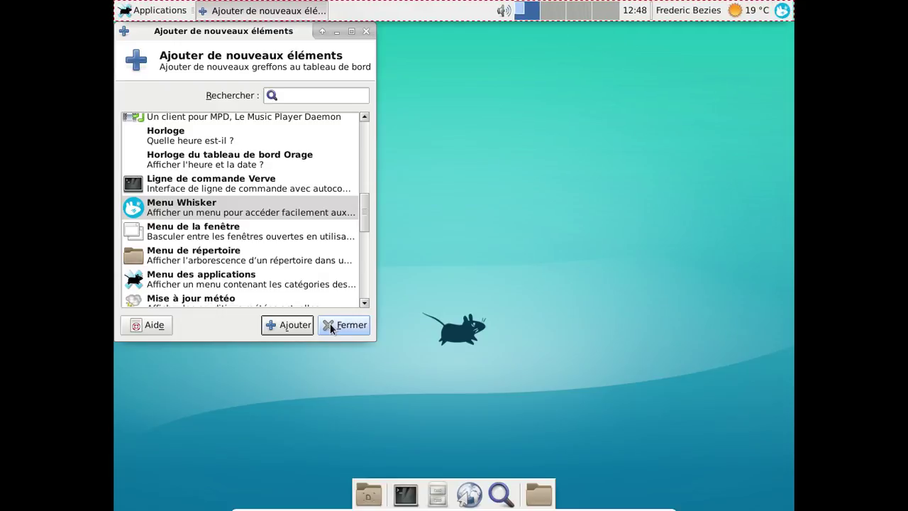
{"action": "left_click", "coordinate": [344, 325]}
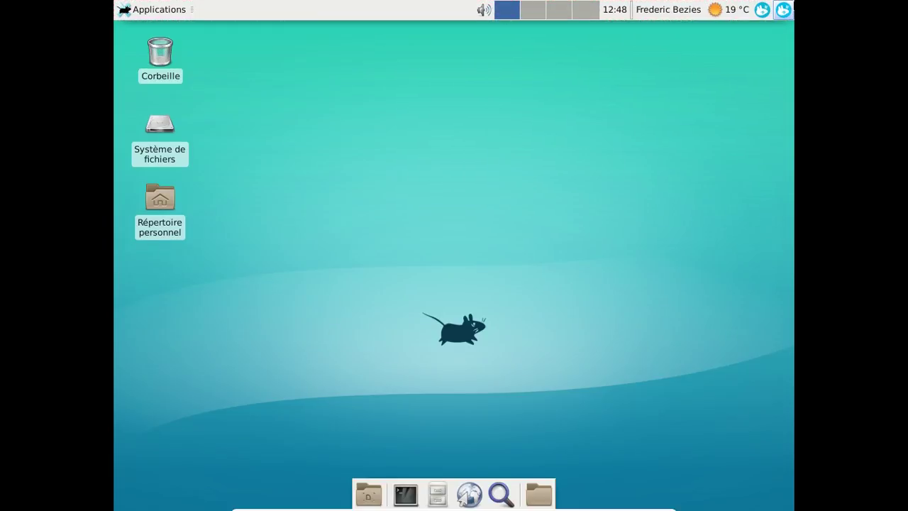
Remove the duplicate Whisker menu item and move the Whisker Menu to the panel's first position.
{"action": "right_click", "coordinate": [783, 9]}
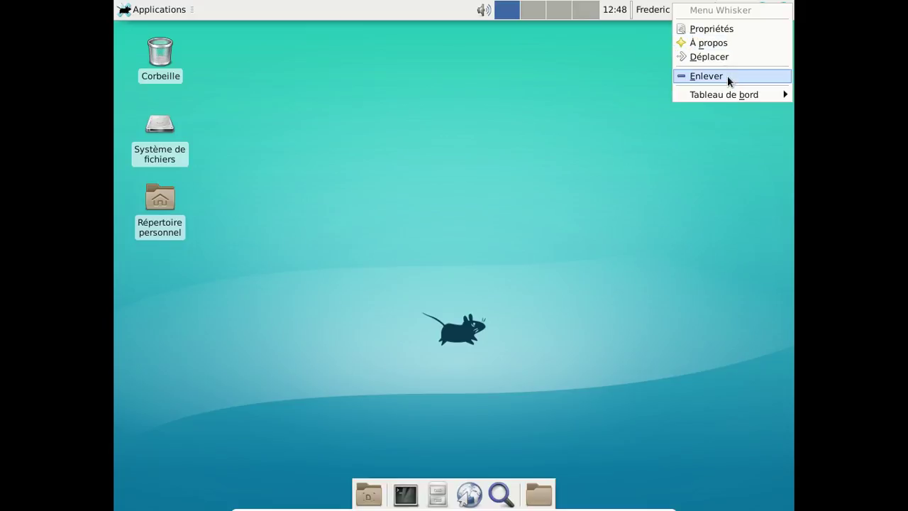
{"action": "left_click", "coordinate": [727, 75]}
{"action": "left_click", "coordinate": [601, 283]}
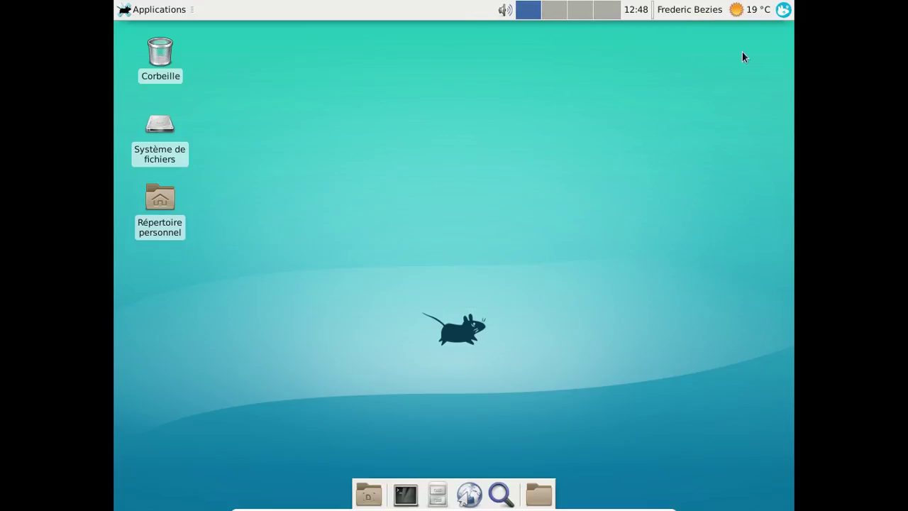
{"action": "right_click", "coordinate": [783, 9]}
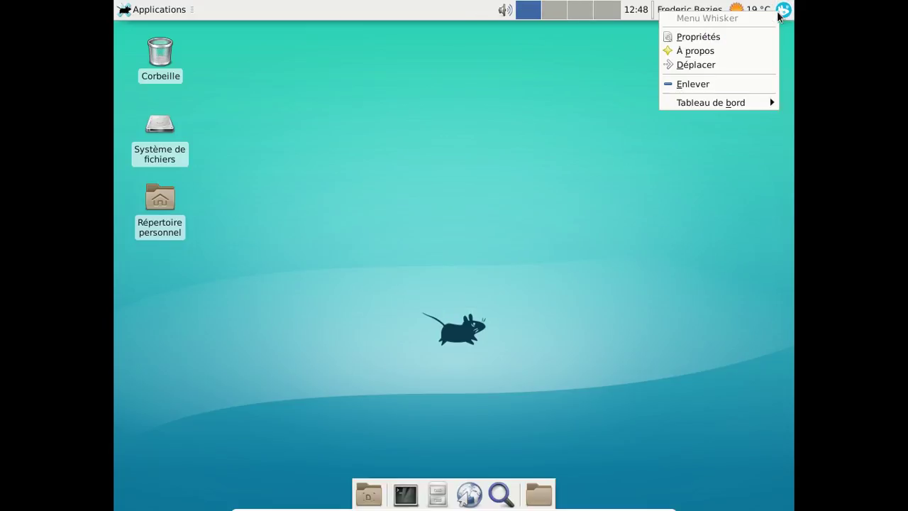
{"action": "left_click", "coordinate": [695, 64]}
{"action": "left_click", "coordinate": [122, 8]}
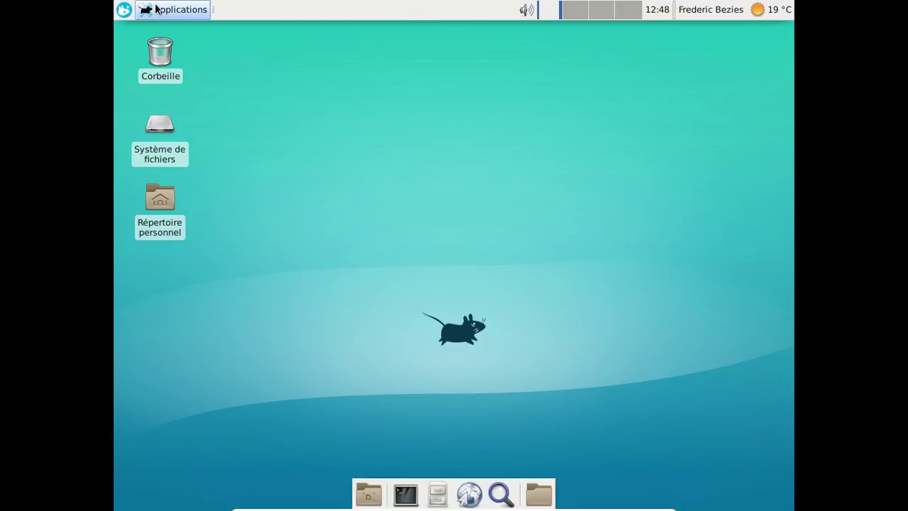
Remove the old Applications menu from the panel.
{"action": "right_click", "coordinate": [155, 8]}
{"action": "left_click", "coordinate": [178, 61]}
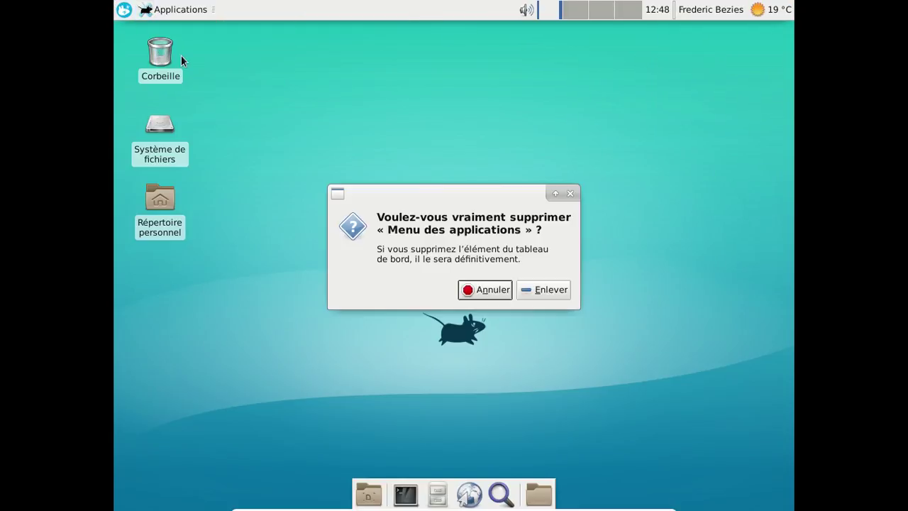
{"action": "left_click", "coordinate": [560, 294]}
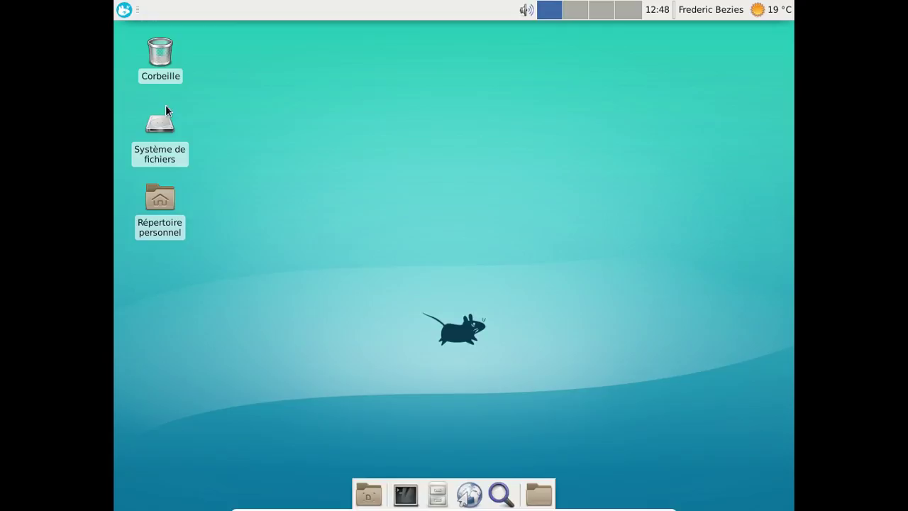
{"action": "left_click", "coordinate": [125, 12]}
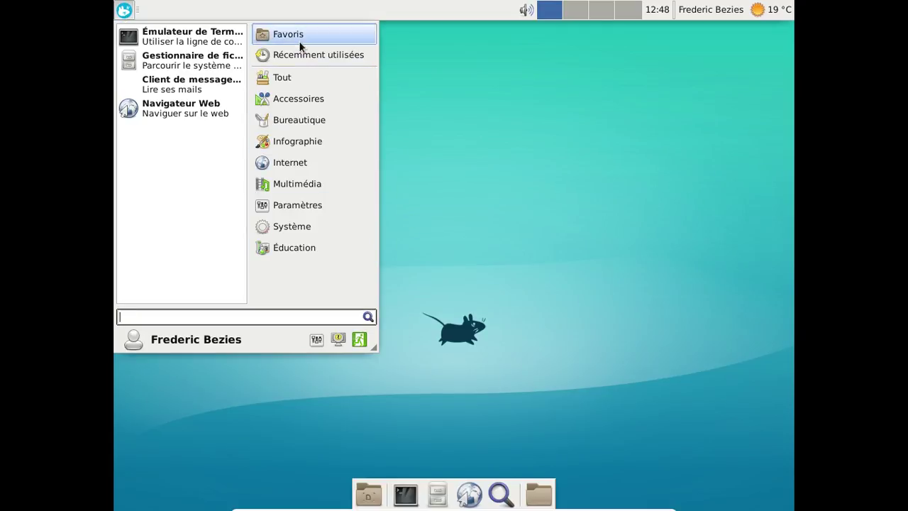
Browse the Tout, Accessoires and Bureautique categories and launch Visionneur de documents.
{"action": "left_click", "coordinate": [303, 78]}
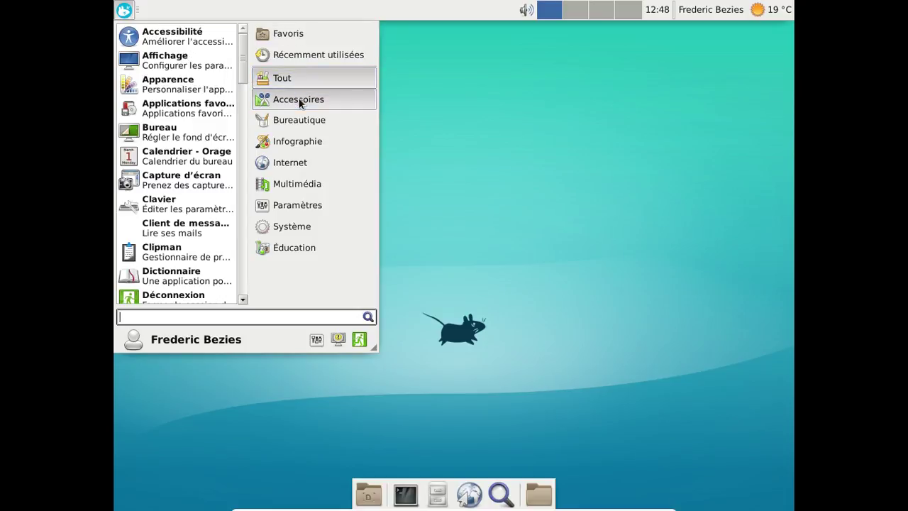
{"action": "left_click", "coordinate": [300, 103]}
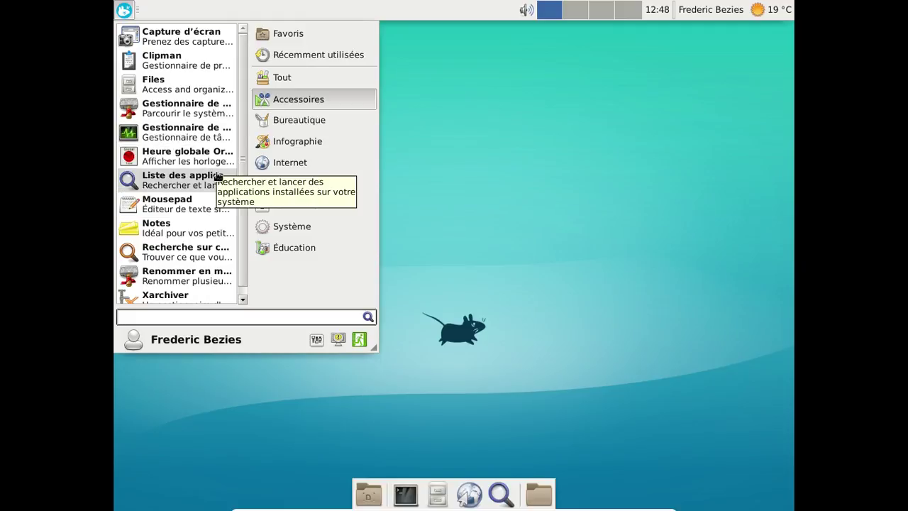
{"action": "scroll", "coordinate": [215, 175], "scroll_direction": "down", "scroll_amount": 1}
{"action": "scroll", "coordinate": [217, 175], "scroll_direction": "up", "scroll_amount": 1}
{"action": "left_click", "coordinate": [310, 120]}
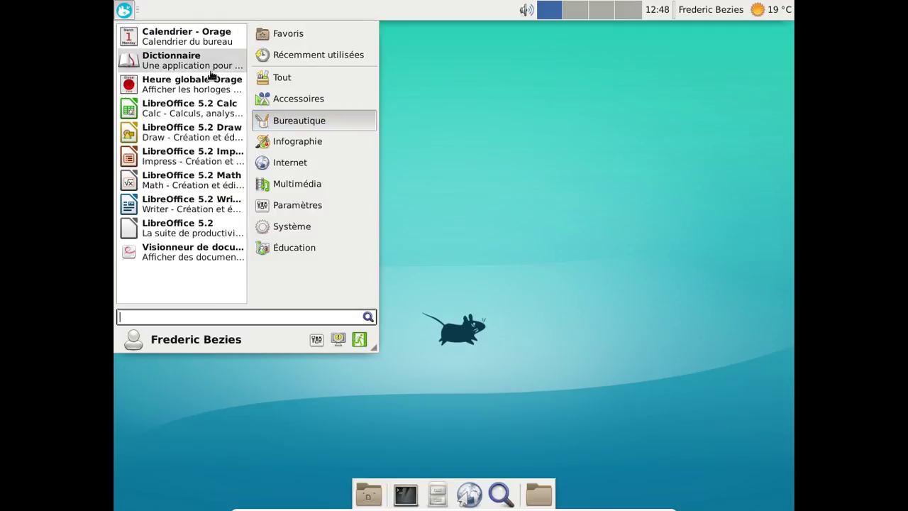
{"action": "left_click", "coordinate": [198, 256]}
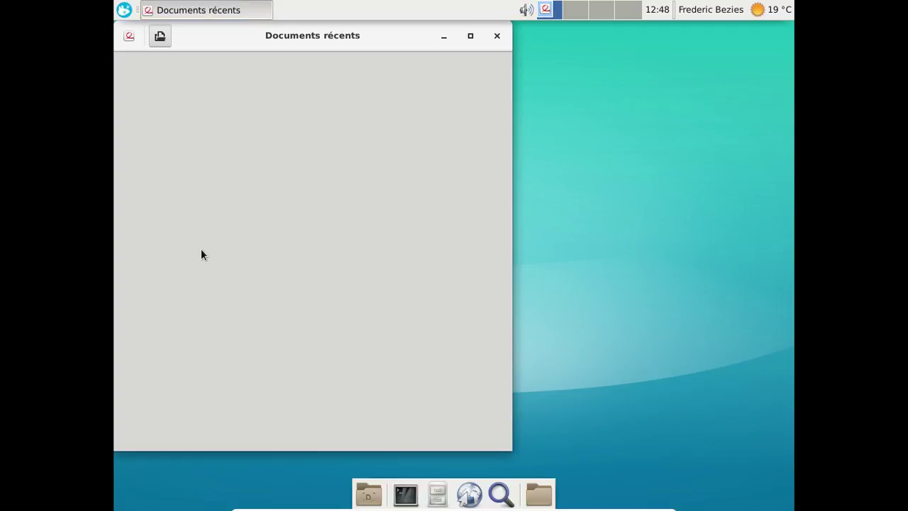
Confirm in Evince's À propos dialog that it is version 3.22.1, then close Evince.
{"action": "left_click", "coordinate": [130, 36]}
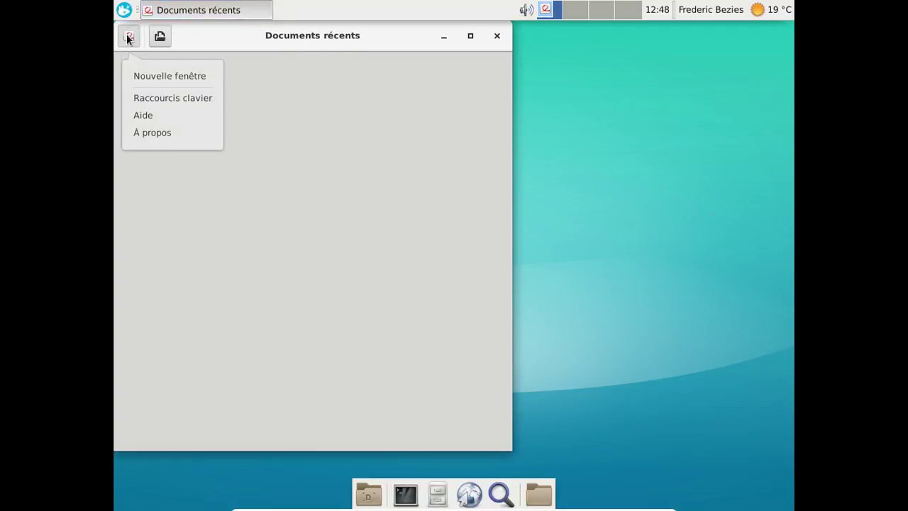
{"action": "left_click", "coordinate": [157, 135]}
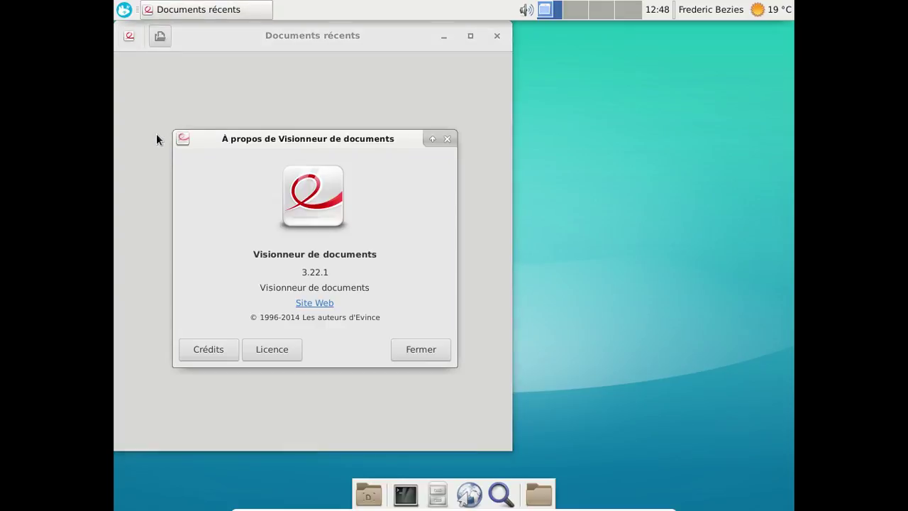
{"action": "left_click", "coordinate": [420, 355]}
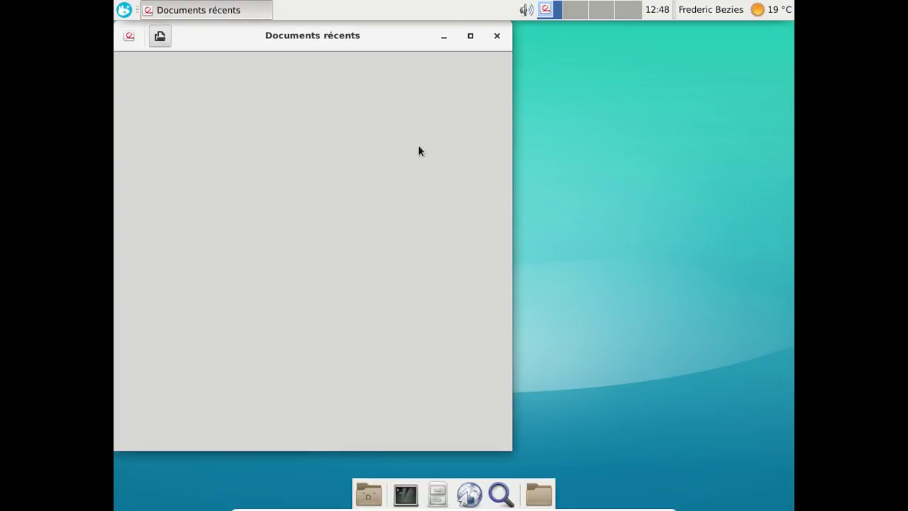
{"action": "left_click", "coordinate": [496, 36]}
Launch LibreOffice 5.2 Writer from Bureautique, then show the Whisker Menu's Internet category.
{"action": "left_click", "coordinate": [124, 10]}
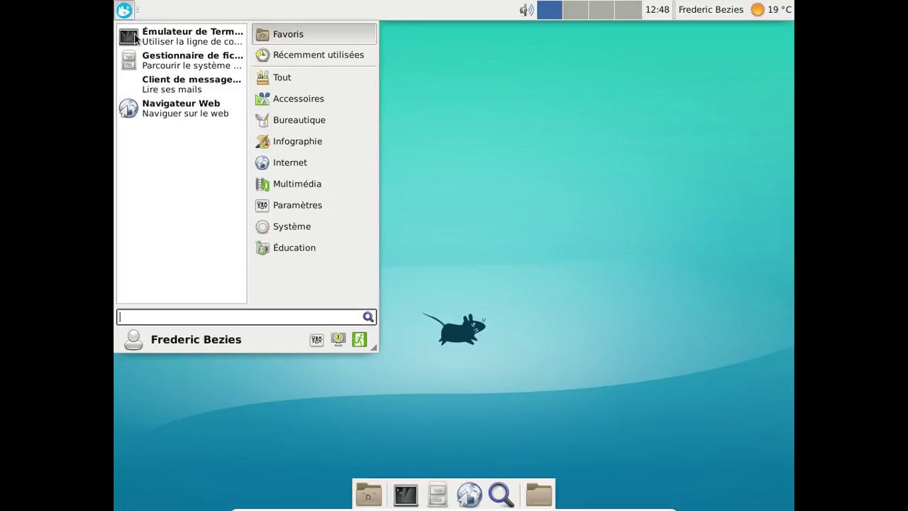
{"action": "left_click", "coordinate": [312, 119]}
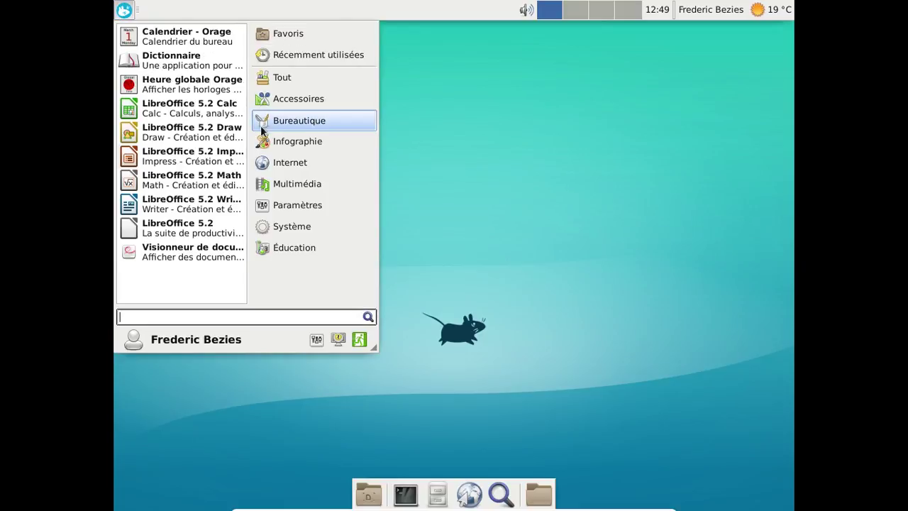
{"action": "left_click", "coordinate": [204, 210]}
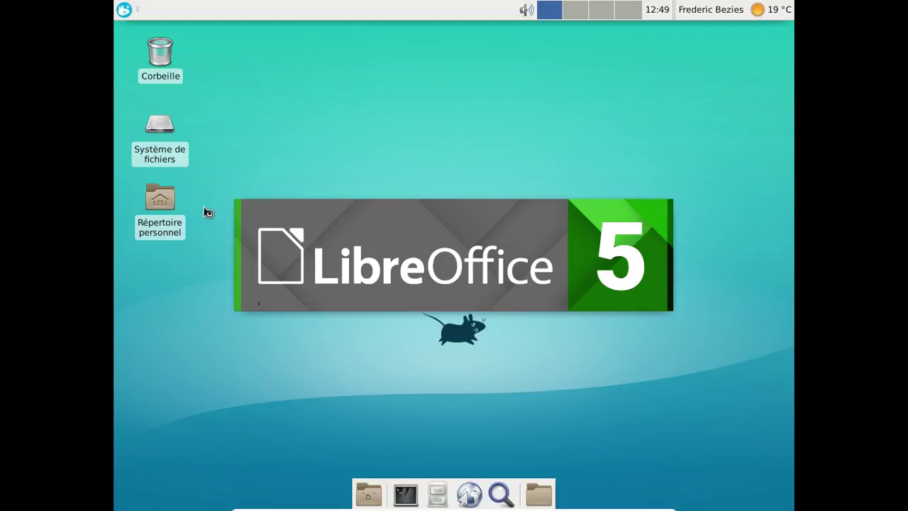
{"action": "left_click", "coordinate": [125, 10]}
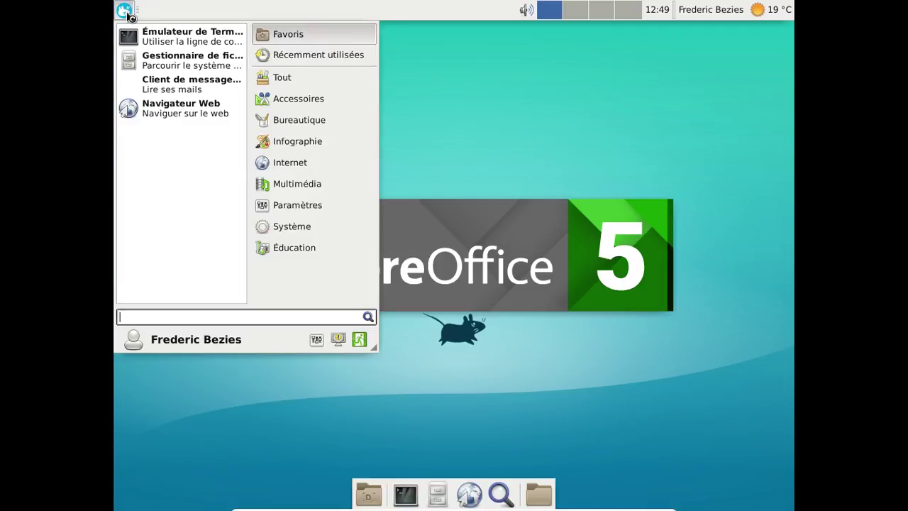
{"action": "left_click", "coordinate": [304, 167]}
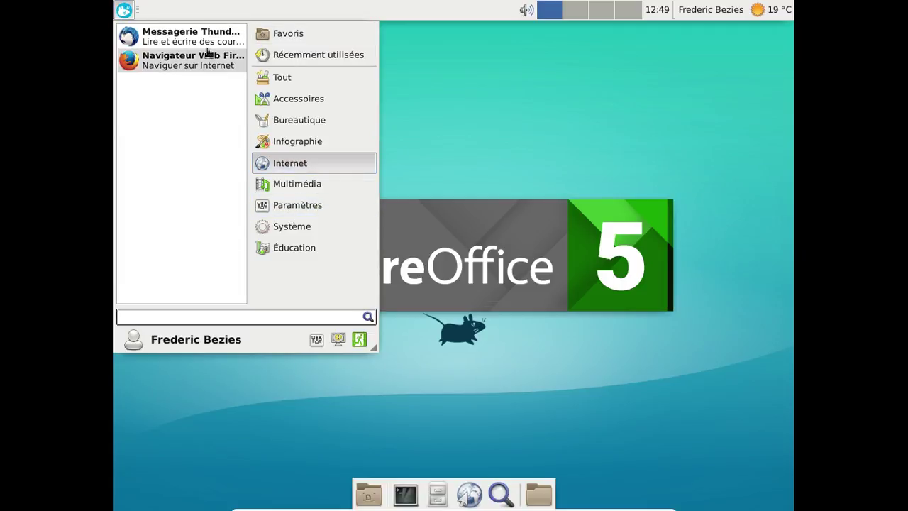
Launch Messagerie Thunderbird, then close its Home window and the Welcome to Thunderbird dialog.
{"action": "left_click", "coordinate": [208, 56]}
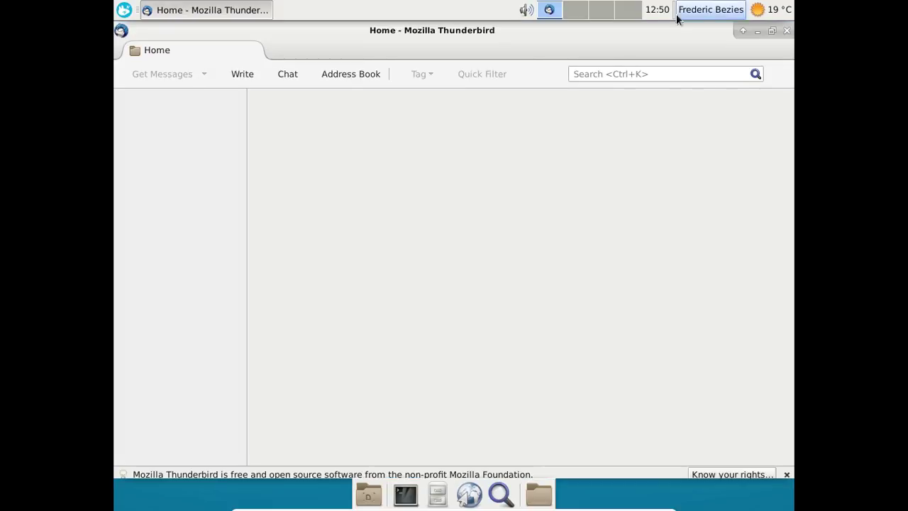
{"action": "left_click", "coordinate": [786, 32]}
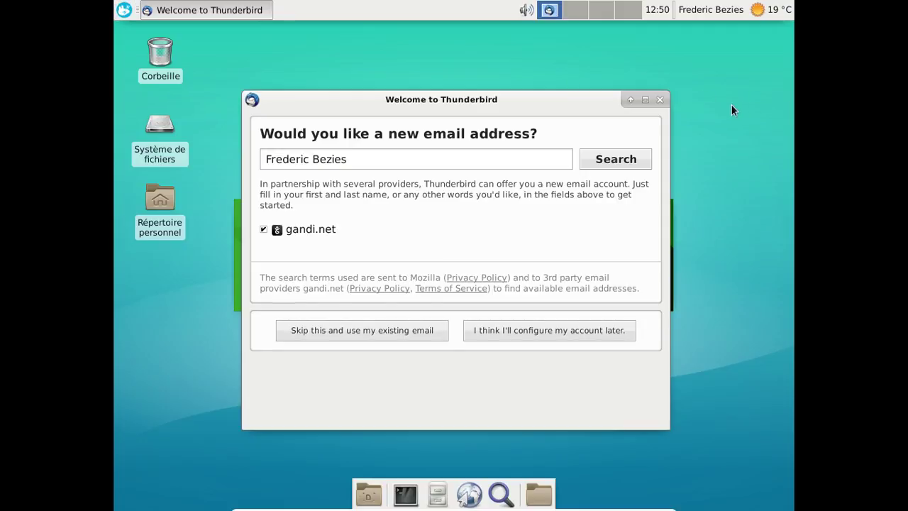
{"action": "left_click", "coordinate": [659, 99]}
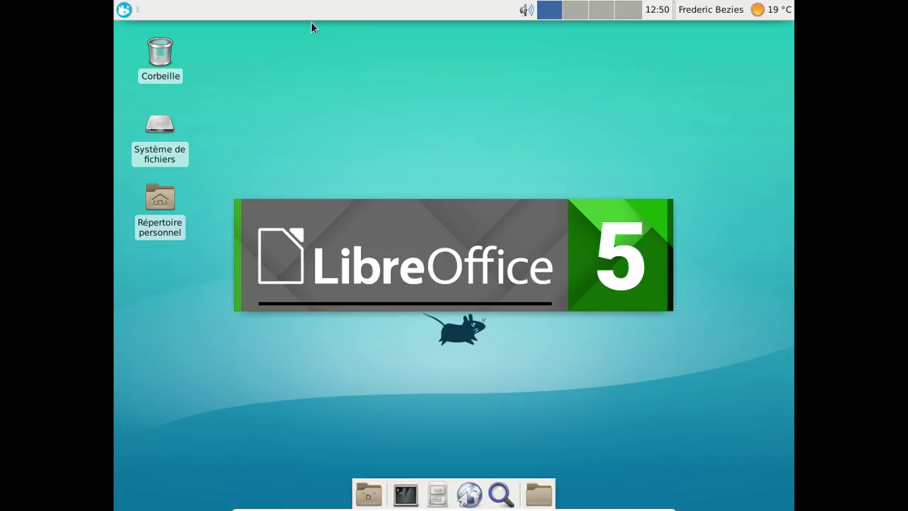
Check About LibreOffice shows version 5.2.4.2 with fr-FR locale, then close Writer.
{"action": "left_click", "coordinate": [125, 11]}
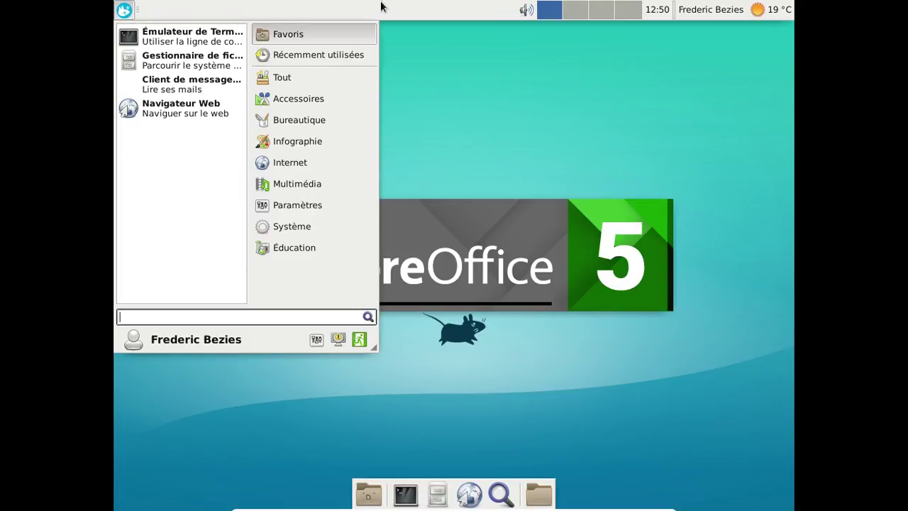
{"action": "left_click", "coordinate": [320, 157]}
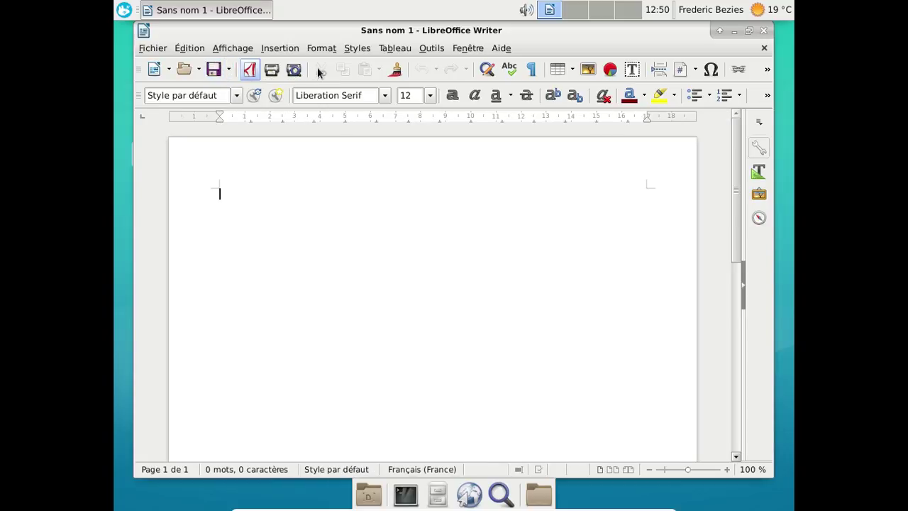
{"action": "left_click", "coordinate": [498, 49]}
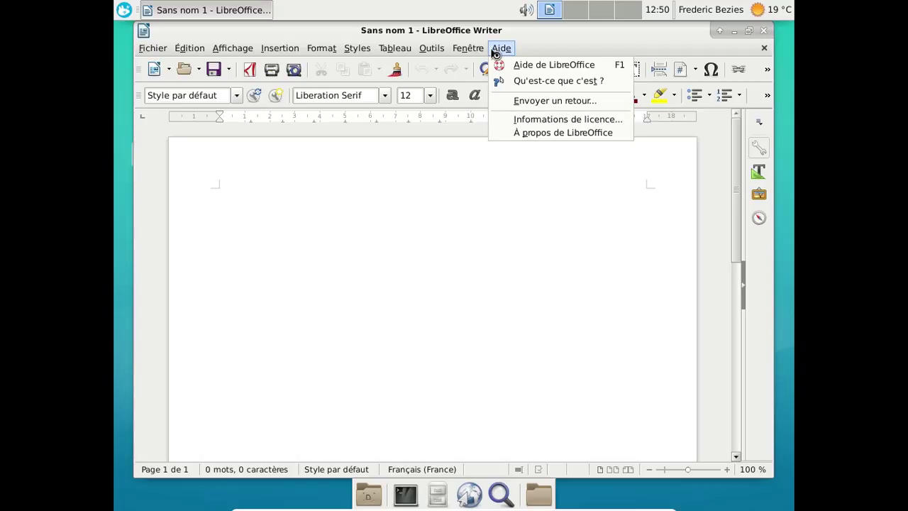
{"action": "left_click", "coordinate": [510, 135]}
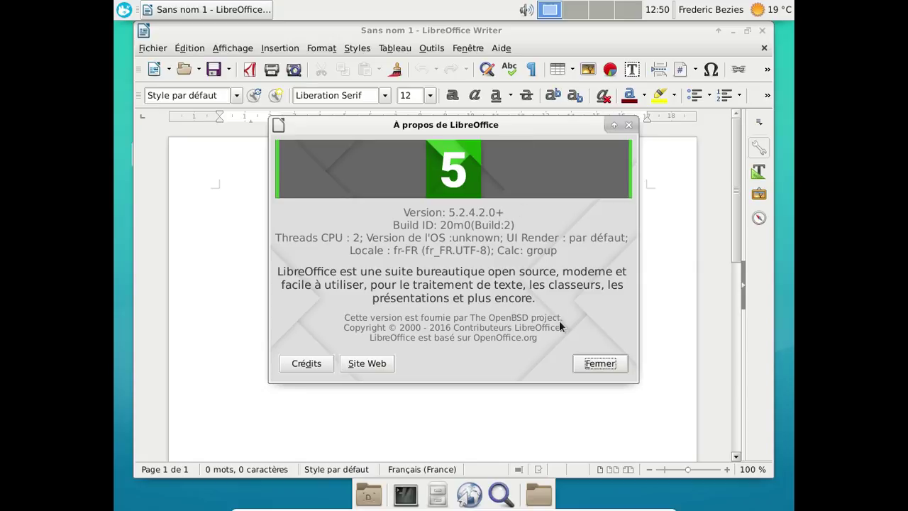
{"action": "left_click", "coordinate": [580, 365]}
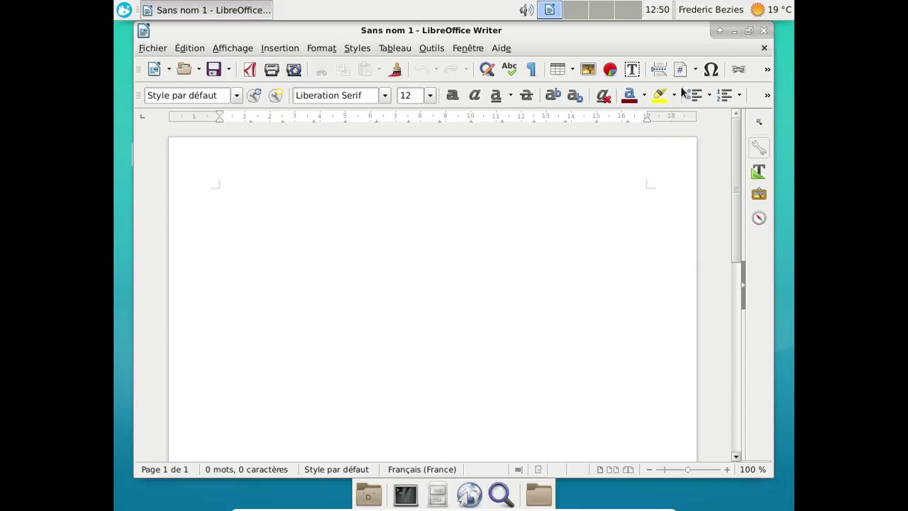
{"action": "left_click", "coordinate": [766, 30]}
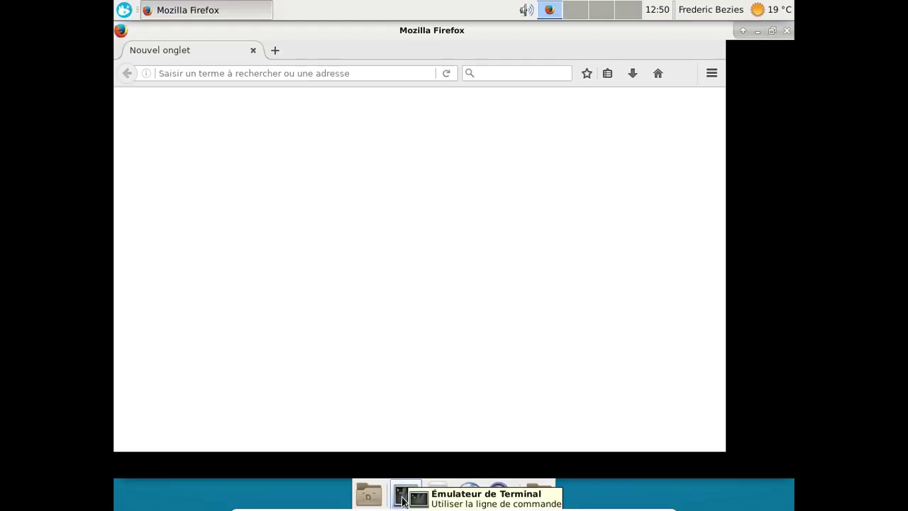
Run uname -a in a maximized, zoomed terminal to show OpenBSD 6.1 amd64, then exit.
{"action": "left_click", "coordinate": [404, 499]}
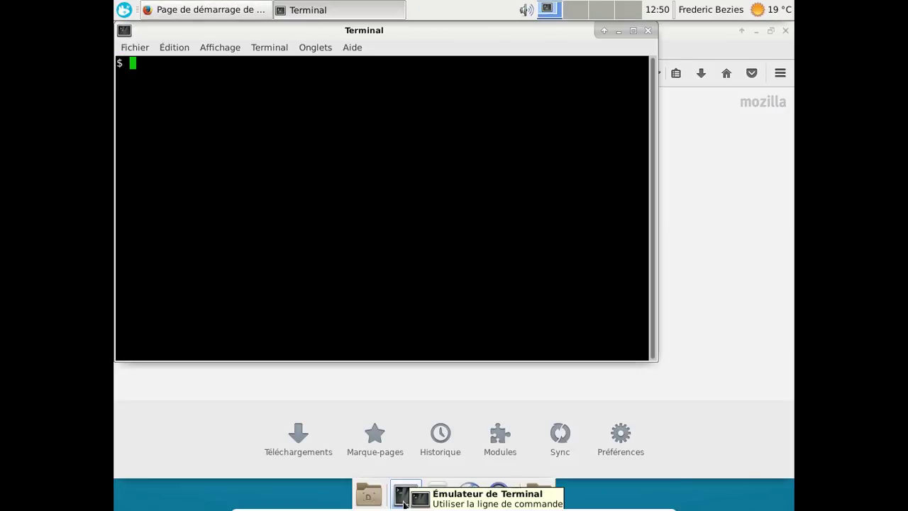
{"action": "type", "text": "uname -a"}
{"action": "key", "text": "Return"}
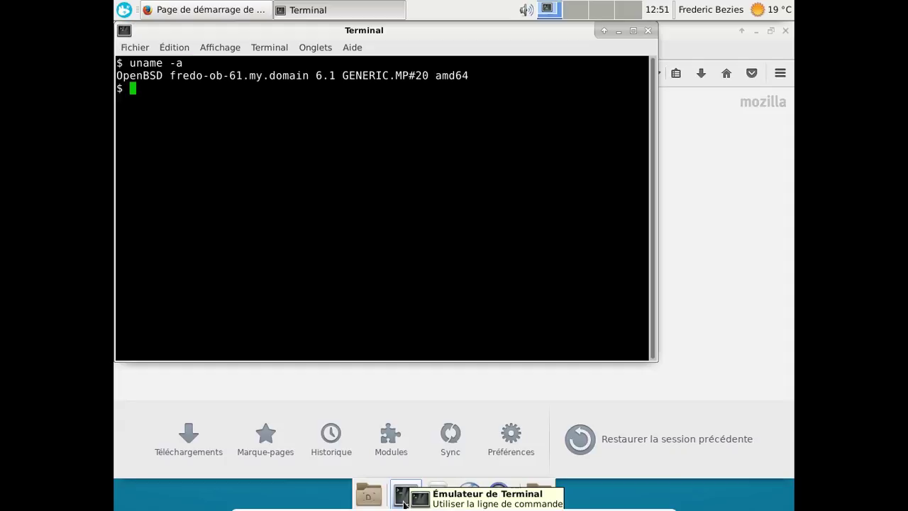
{"action": "key", "text": "alt+F10"}
{"action": "key", "text": "ctrl+plus"}
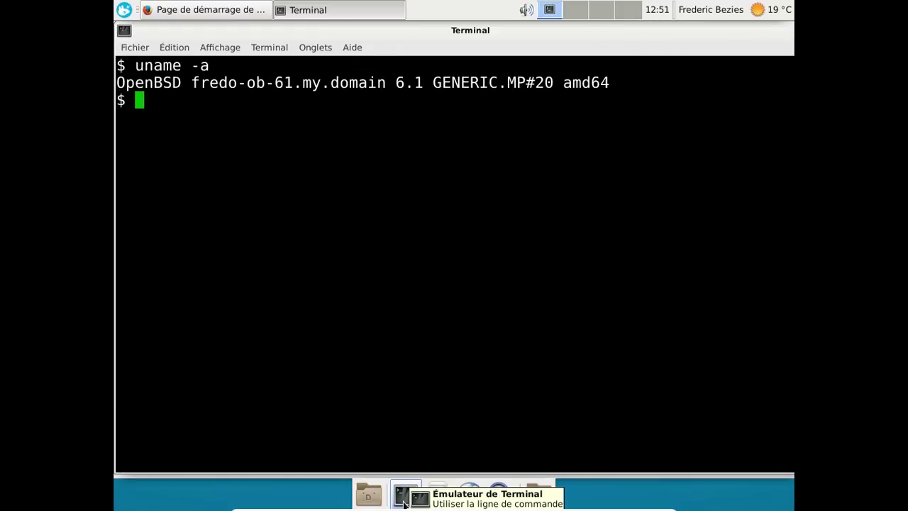
{"action": "key", "text": "ctrl+plus"}
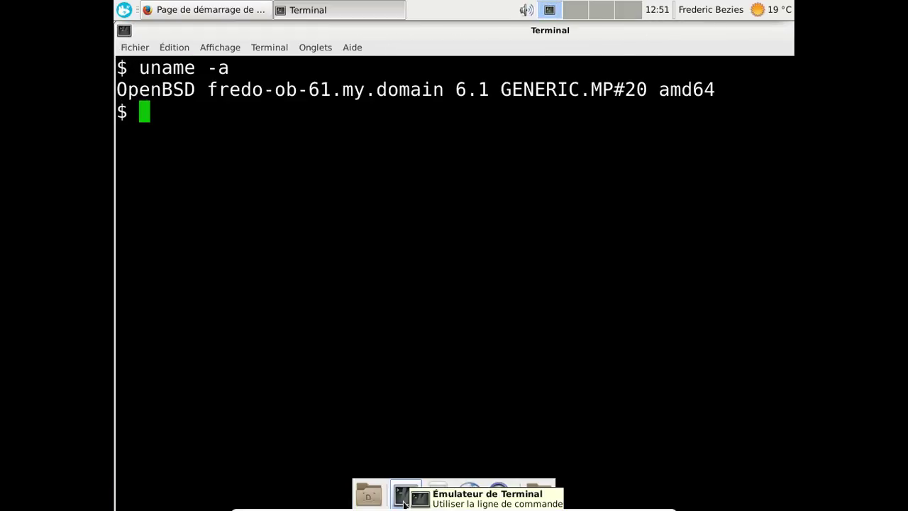
{"action": "type", "text": "exit"}
{"action": "key", "text": "Return"}
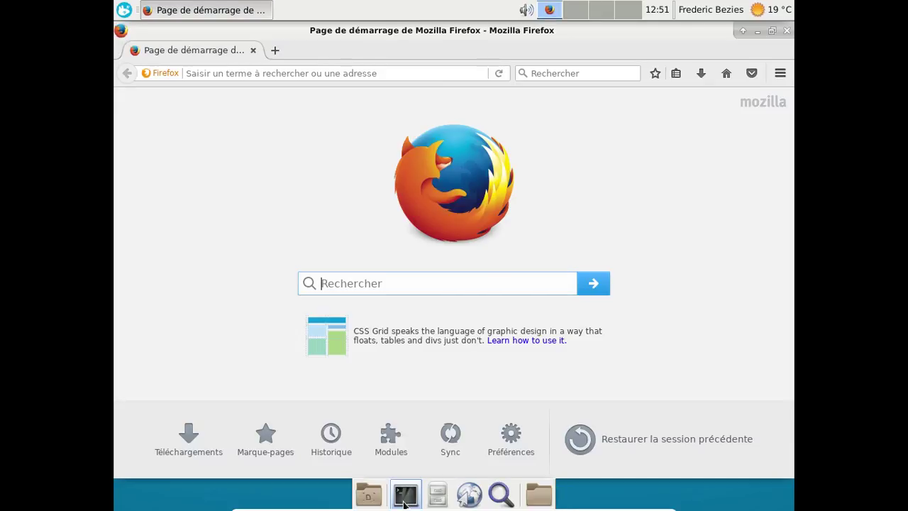
{"action": "left_click", "coordinate": [779, 74]}
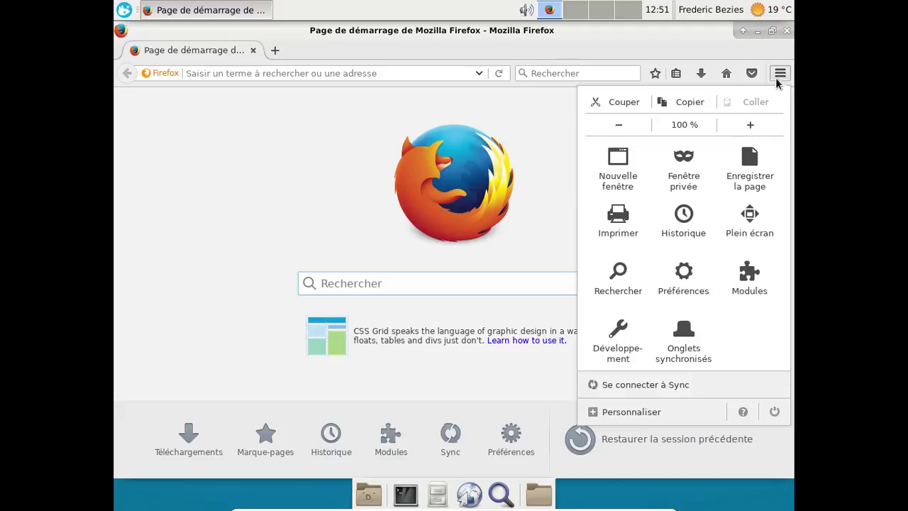
{"action": "left_click", "coordinate": [743, 412]}
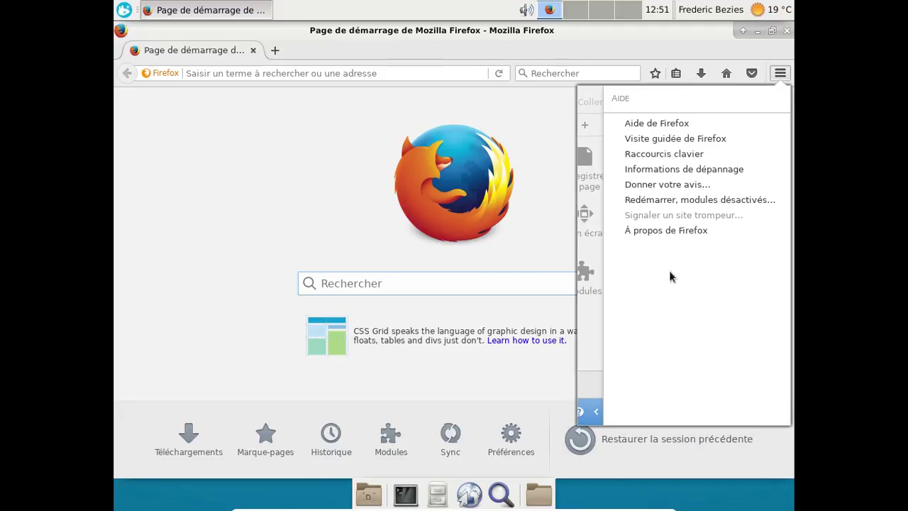
{"action": "left_click", "coordinate": [668, 229]}
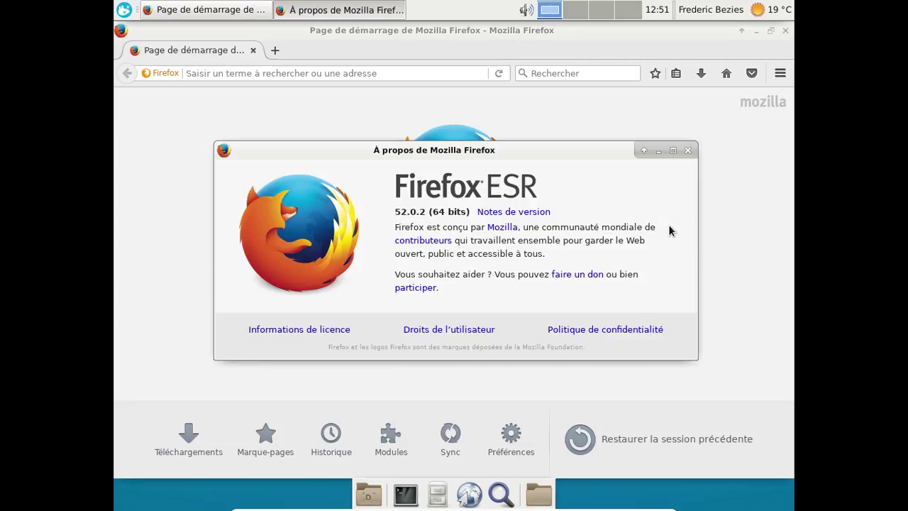
{"action": "left_click", "coordinate": [688, 150]}
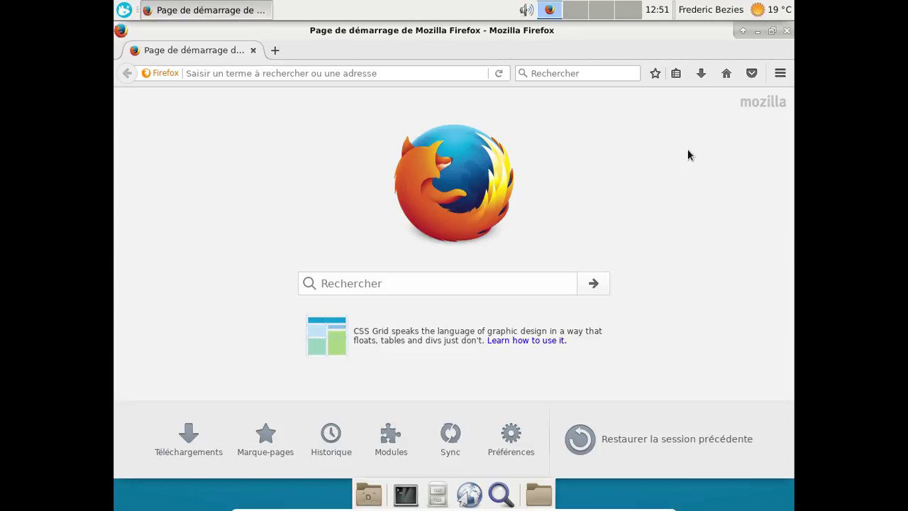
{"action": "left_click", "coordinate": [124, 10]}
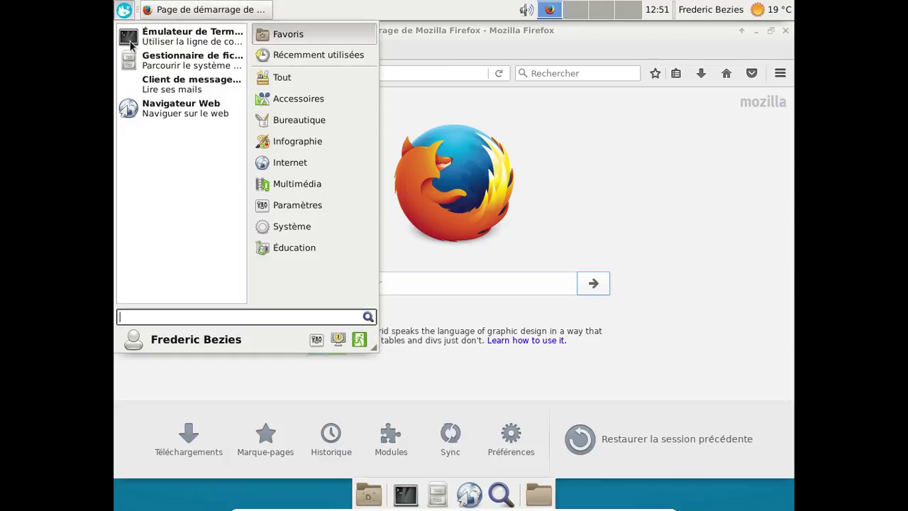
{"action": "left_click", "coordinate": [318, 145]}
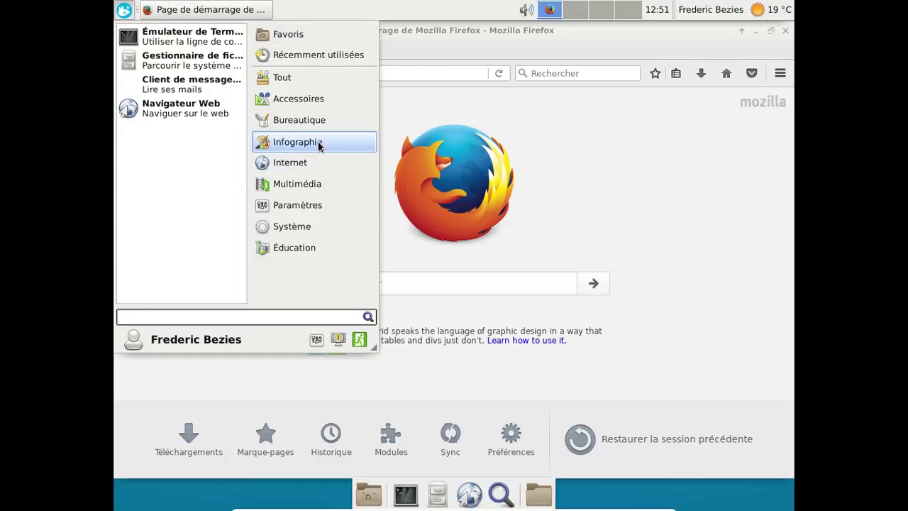
{"action": "left_click", "coordinate": [289, 168]}
{"action": "left_click", "coordinate": [290, 185]}
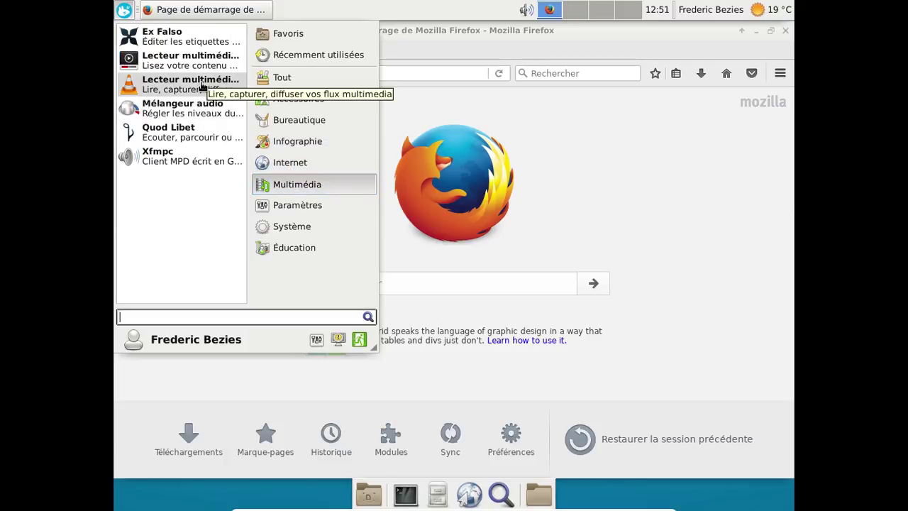
{"action": "left_click", "coordinate": [280, 228]}
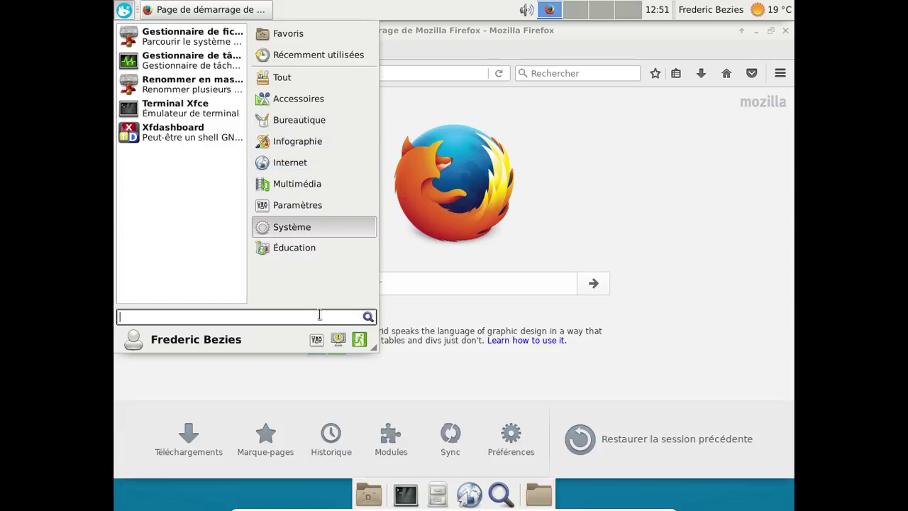
{"action": "key", "text": "Escape"}
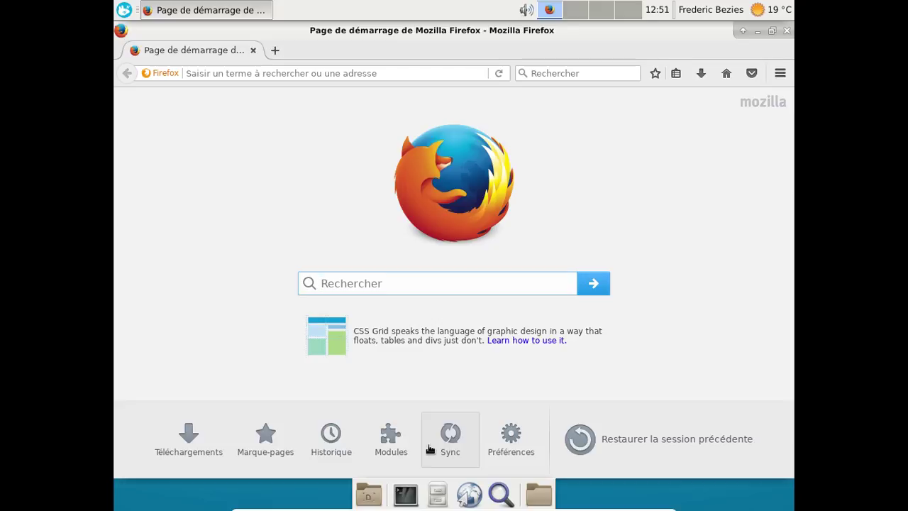
Load openbsd.org, open the OpenBSD 6.1 release page, then the Winter of 95 song page.
{"action": "left_click", "coordinate": [282, 74]}
{"action": "type", "text": "open"}
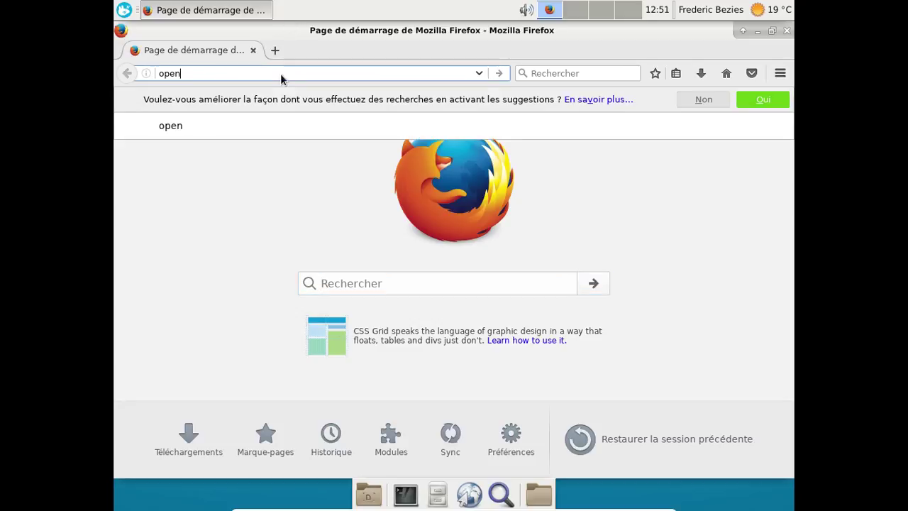
{"action": "type", "text": "bsd.org"}
{"action": "key", "text": "Return"}
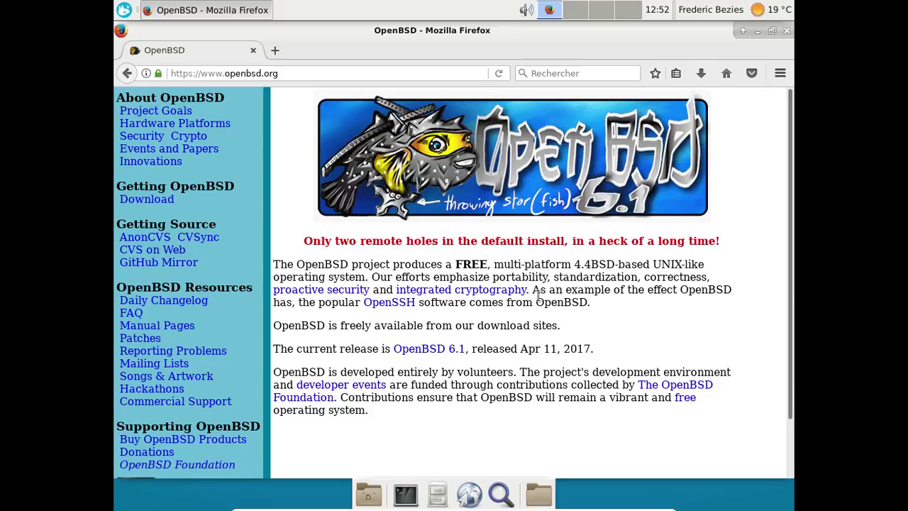
{"action": "left_click", "coordinate": [435, 352]}
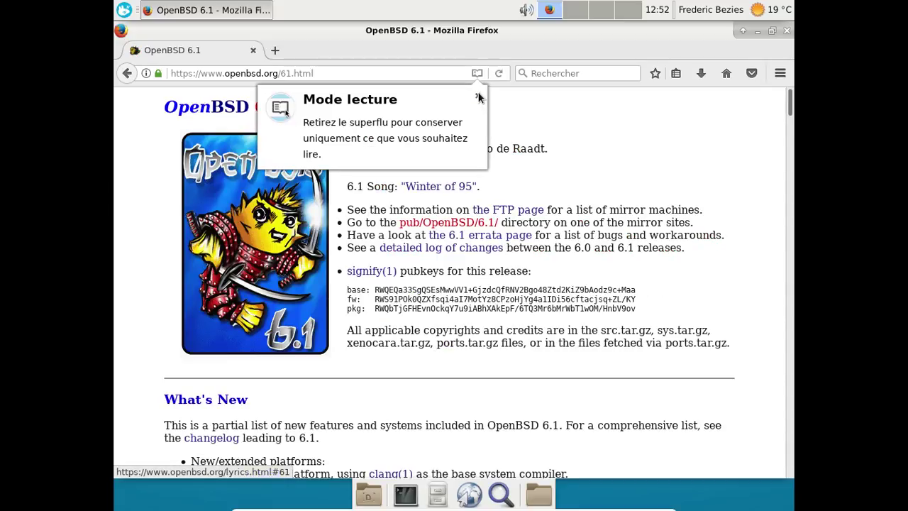
{"action": "left_click", "coordinate": [477, 95]}
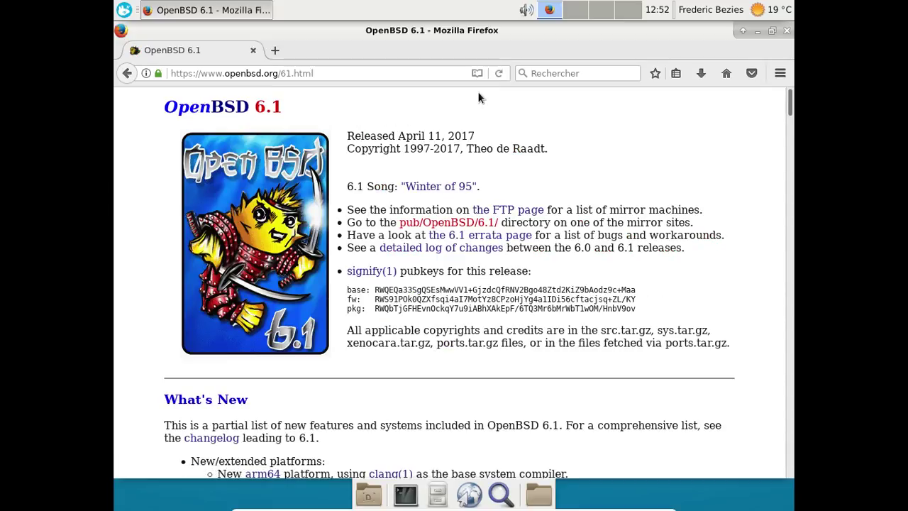
{"action": "left_click", "coordinate": [441, 188]}
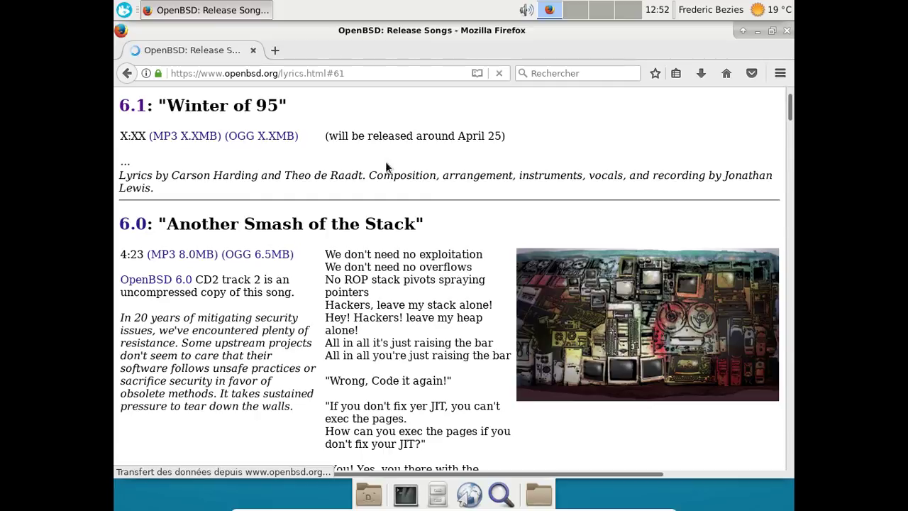
Go back to the OpenBSD 6.1 release notes and scroll down to the Assorted improvements list.
{"action": "left_click", "coordinate": [128, 74]}
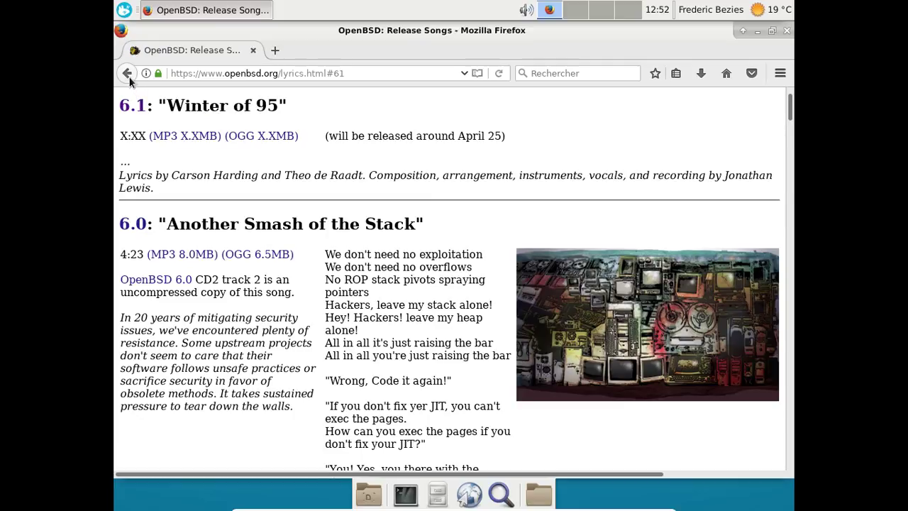
{"action": "scroll", "coordinate": [581, 419], "scroll_direction": "down", "scroll_amount": 10}
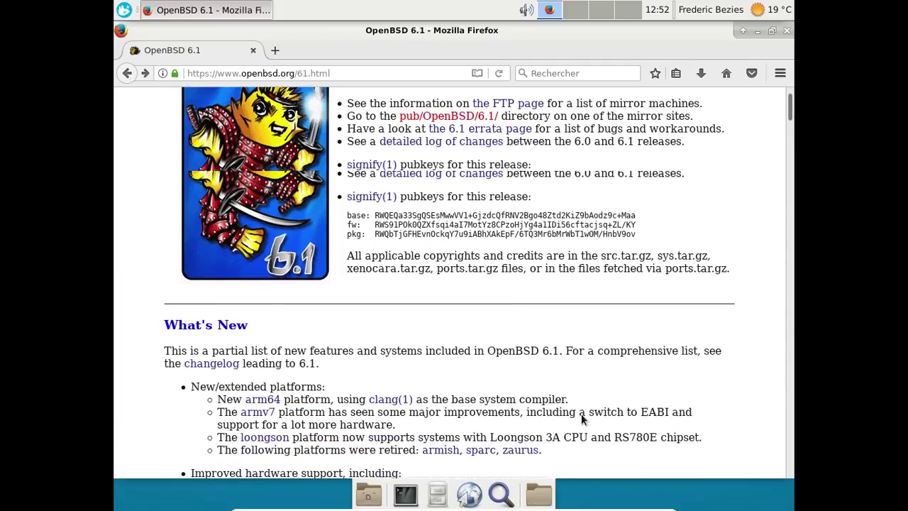
{"action": "scroll", "coordinate": [579, 416], "scroll_direction": "down", "scroll_amount": 9}
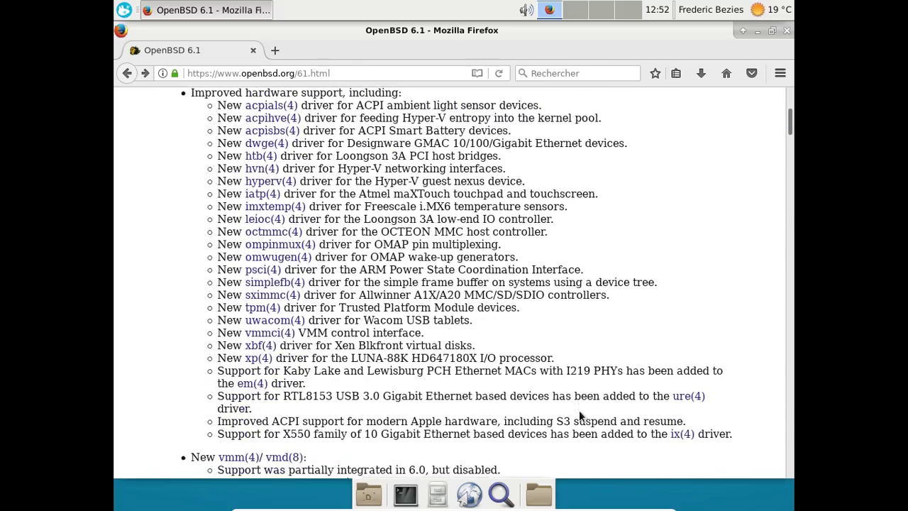
{"action": "scroll", "coordinate": [580, 416], "scroll_direction": "down", "scroll_amount": 17}
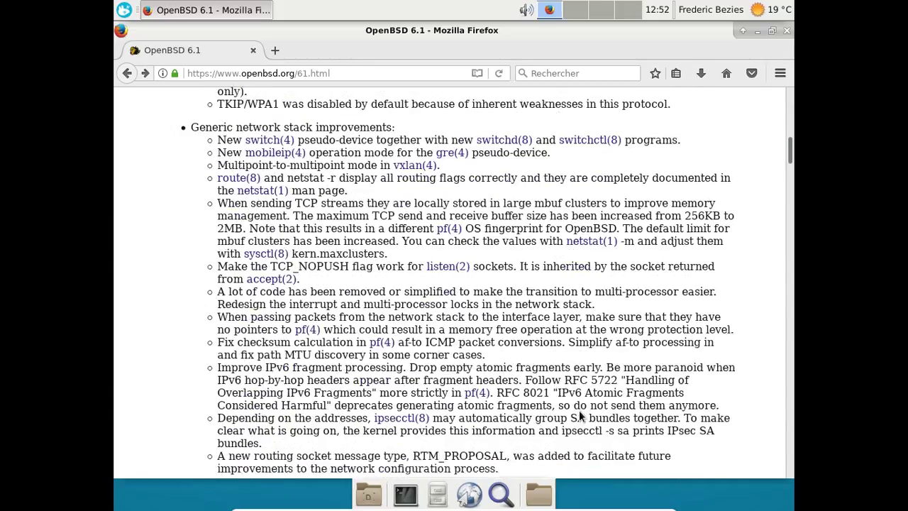
{"action": "scroll", "coordinate": [580, 412], "scroll_direction": "down", "scroll_amount": 5}
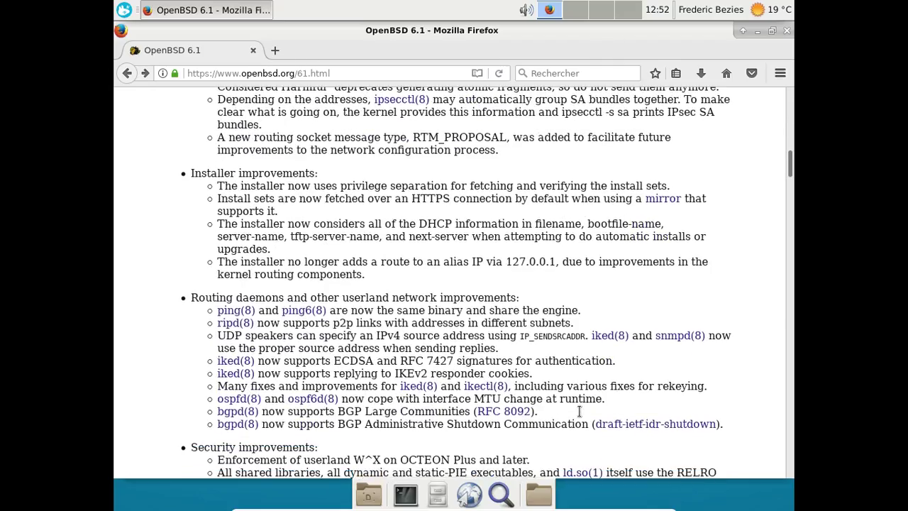
{"action": "scroll", "coordinate": [579, 410], "scroll_direction": "down", "scroll_amount": 7}
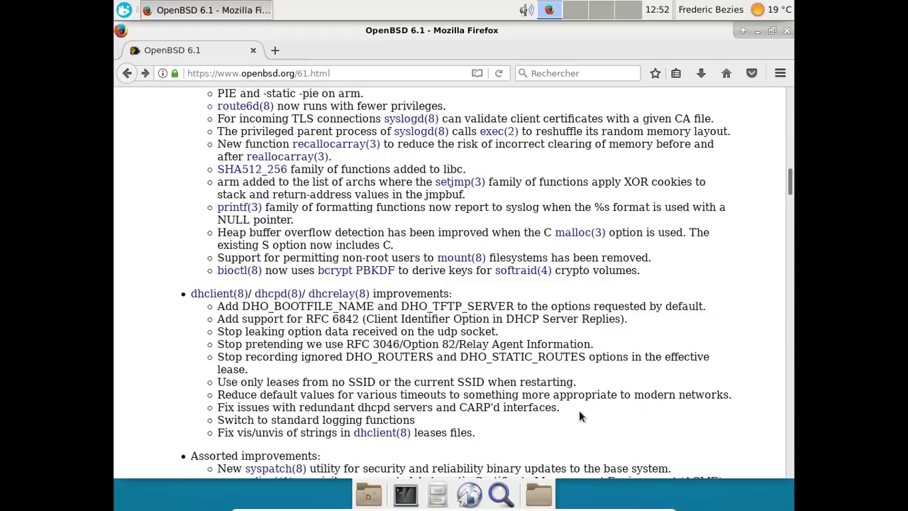
{"action": "scroll", "coordinate": [579, 410], "scroll_direction": "down", "scroll_amount": 7}
{"action": "scroll", "coordinate": [579, 410], "scroll_direction": "down", "scroll_amount": 1}
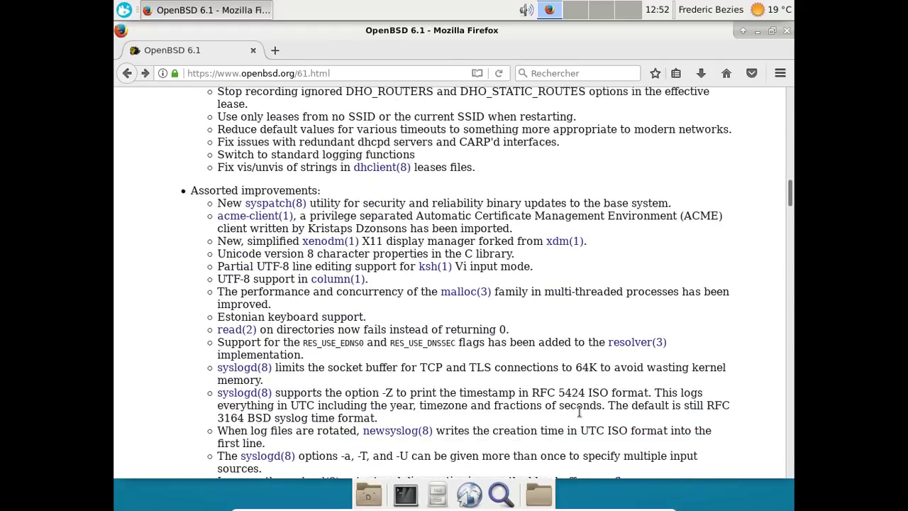
{"action": "scroll", "coordinate": [579, 410], "scroll_direction": "down", "scroll_amount": 3}
{"action": "scroll", "coordinate": [579, 410], "scroll_direction": "up", "scroll_amount": 2}
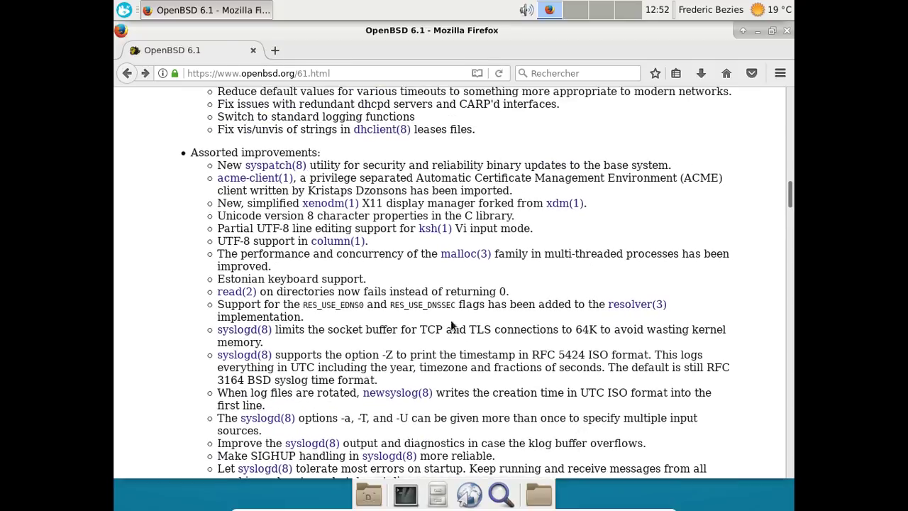
{"action": "scroll", "coordinate": [461, 339], "scroll_direction": "down", "scroll_amount": 7}
{"action": "scroll", "coordinate": [461, 340], "scroll_direction": "down", "scroll_amount": 9}
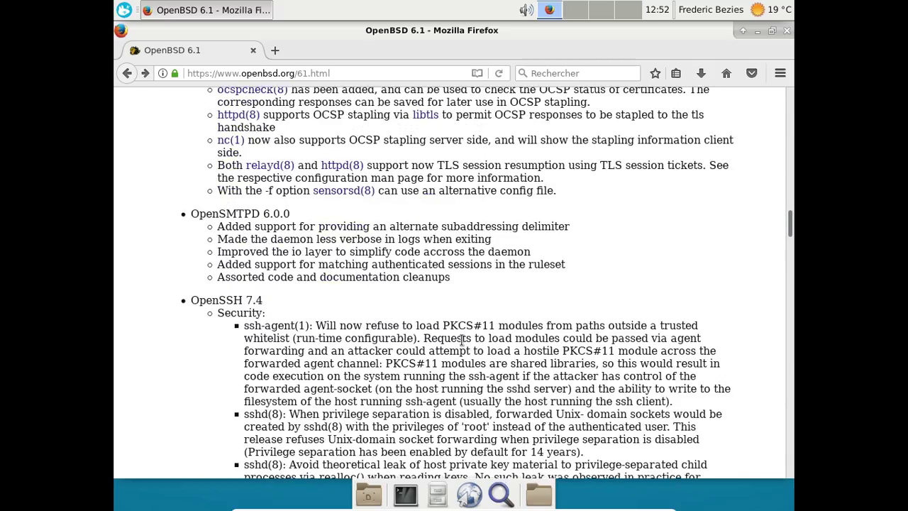
{"action": "scroll", "coordinate": [462, 340], "scroll_direction": "up", "scroll_amount": 15}
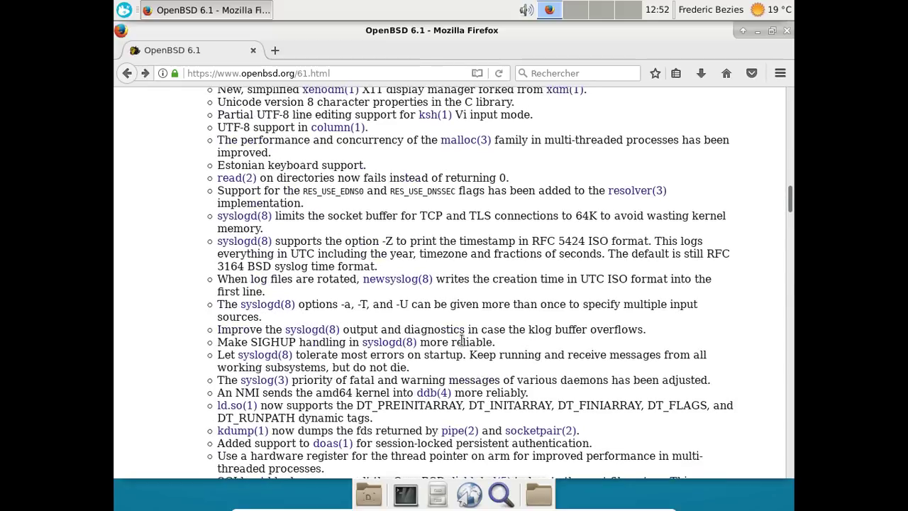
{"action": "scroll", "coordinate": [462, 341], "scroll_direction": "up", "scroll_amount": 5}
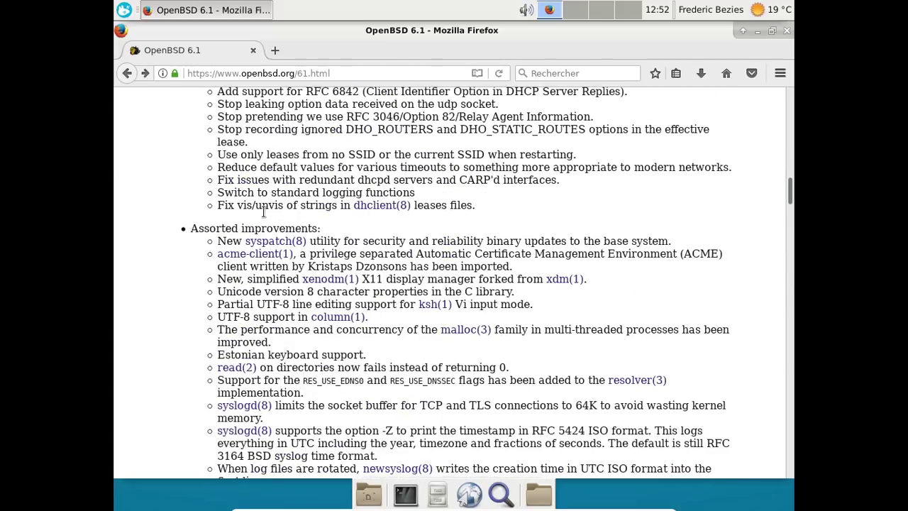
{"action": "middle_click", "coordinate": [268, 241]}
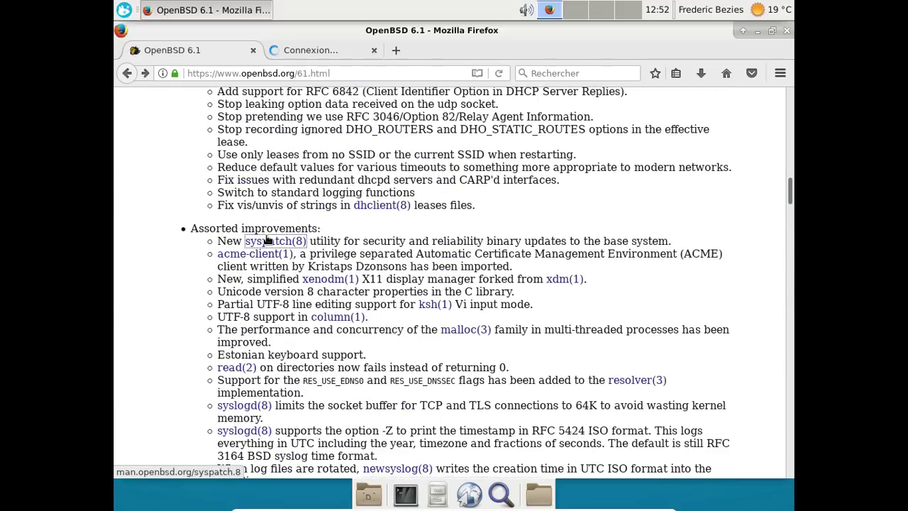
{"action": "left_click", "coordinate": [305, 49]}
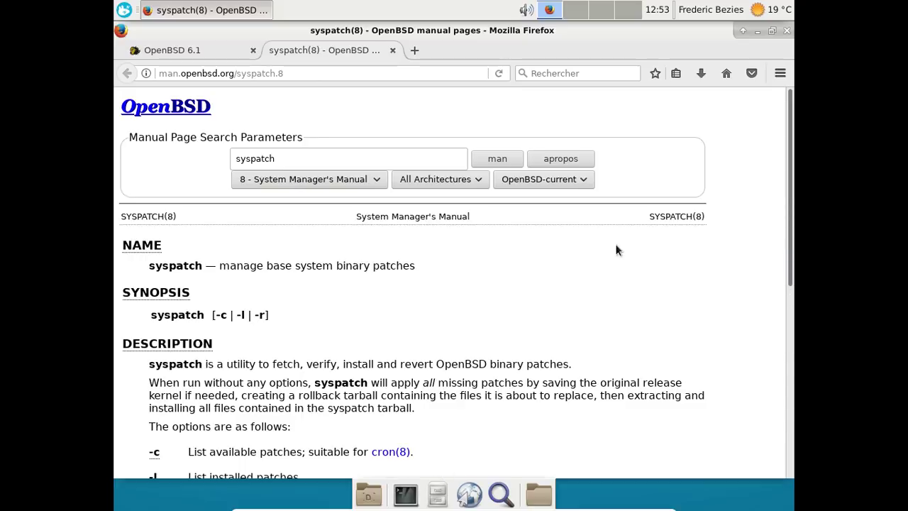
{"action": "key", "text": "End"}
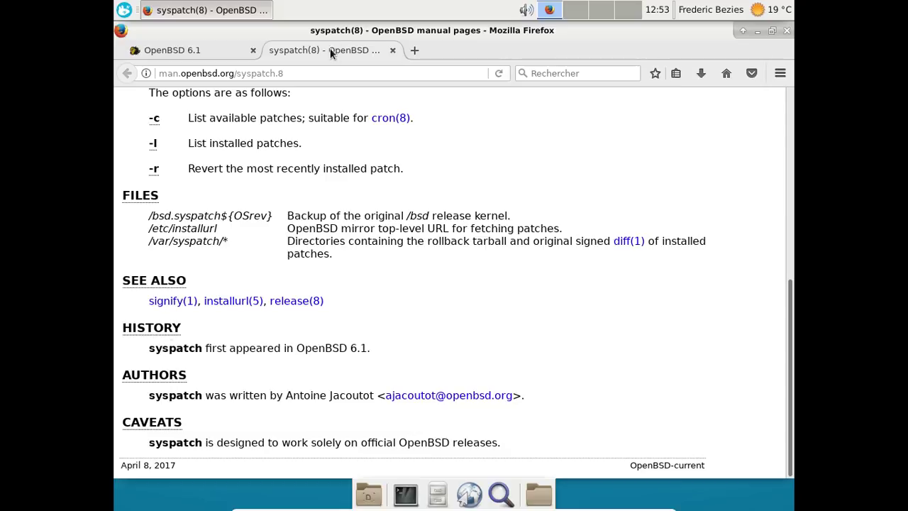
{"action": "left_click", "coordinate": [392, 50]}
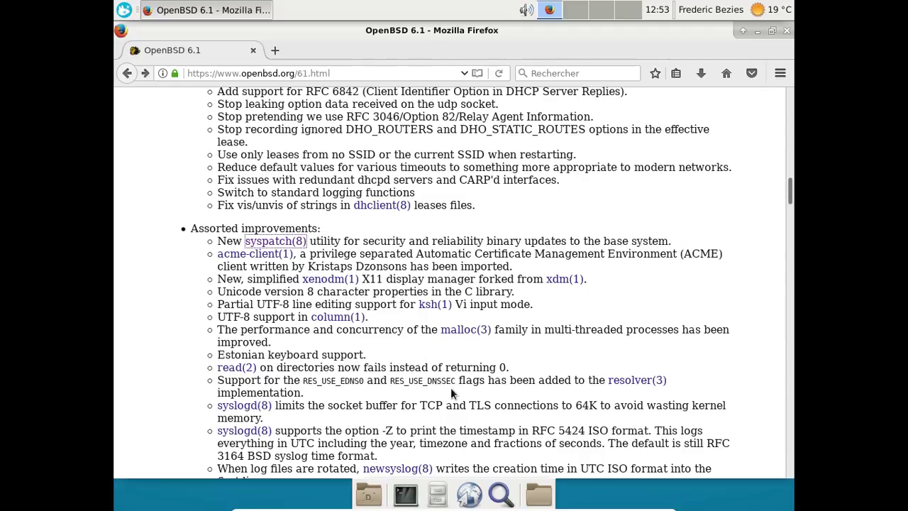
Scroll the release notes past OpenSSH, LibreSSL and package highlights down to How to install.
{"action": "scroll", "coordinate": [451, 388], "scroll_direction": "down", "scroll_amount": 8}
{"action": "scroll", "coordinate": [591, 252], "scroll_direction": "down", "scroll_amount": 10}
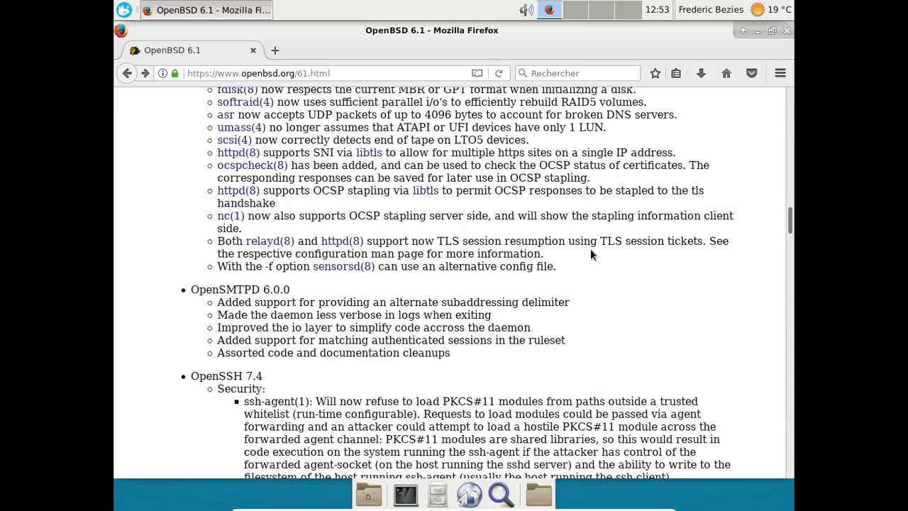
{"action": "scroll", "coordinate": [591, 254], "scroll_direction": "down", "scroll_amount": 12}
{"action": "scroll", "coordinate": [591, 250], "scroll_direction": "down", "scroll_amount": 6}
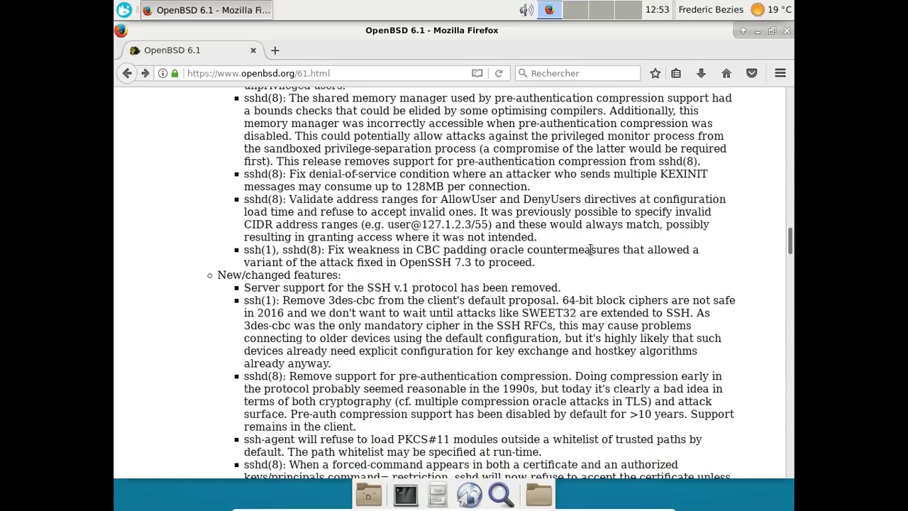
{"action": "scroll", "coordinate": [591, 250], "scroll_direction": "down", "scroll_amount": 4}
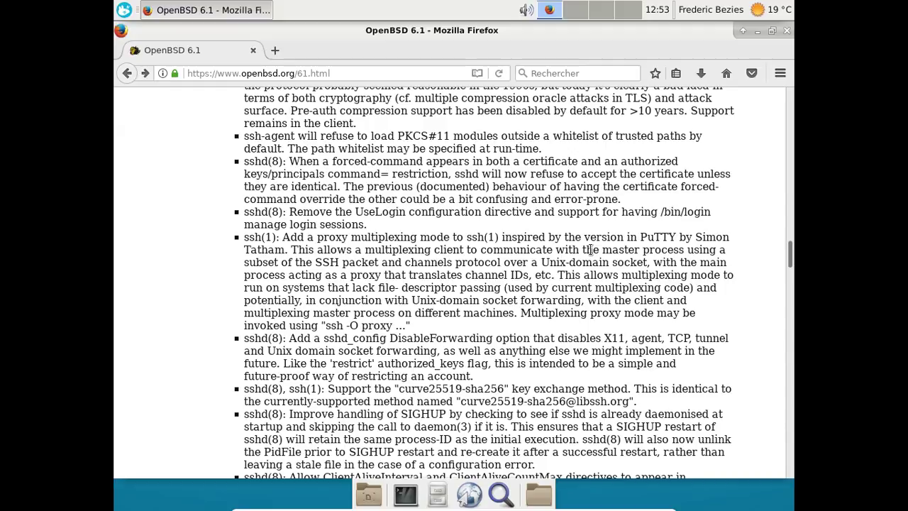
{"action": "scroll", "coordinate": [591, 249], "scroll_direction": "down", "scroll_amount": 10}
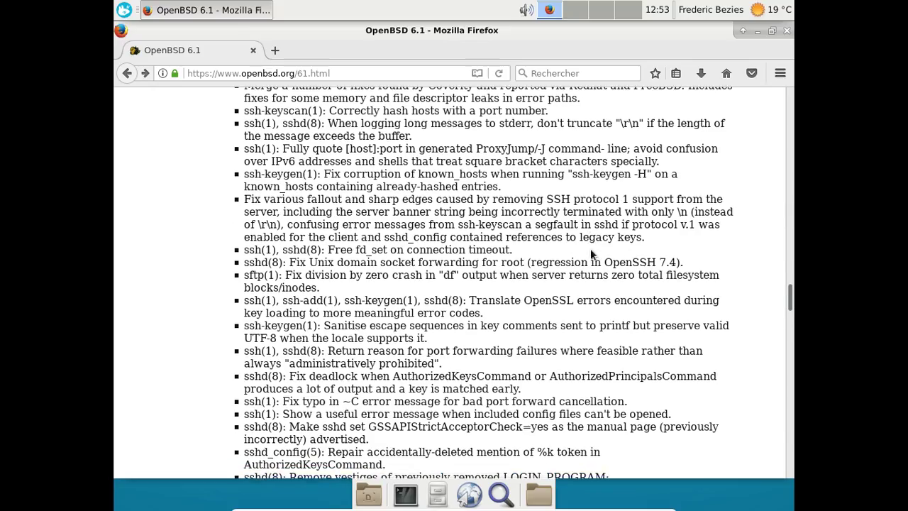
{"action": "scroll", "coordinate": [591, 249], "scroll_direction": "down", "scroll_amount": 1}
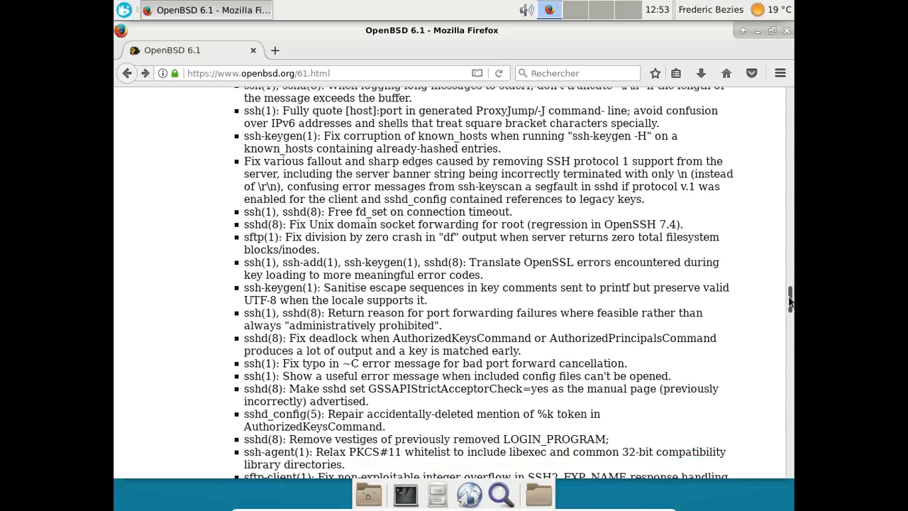
{"action": "scroll", "coordinate": [782, 335], "scroll_direction": "down", "scroll_amount": 12}
{"action": "scroll", "coordinate": [778, 362], "scroll_direction": "down", "scroll_amount": 10}
{"action": "scroll", "coordinate": [777, 340], "scroll_direction": "up", "scroll_amount": 8}
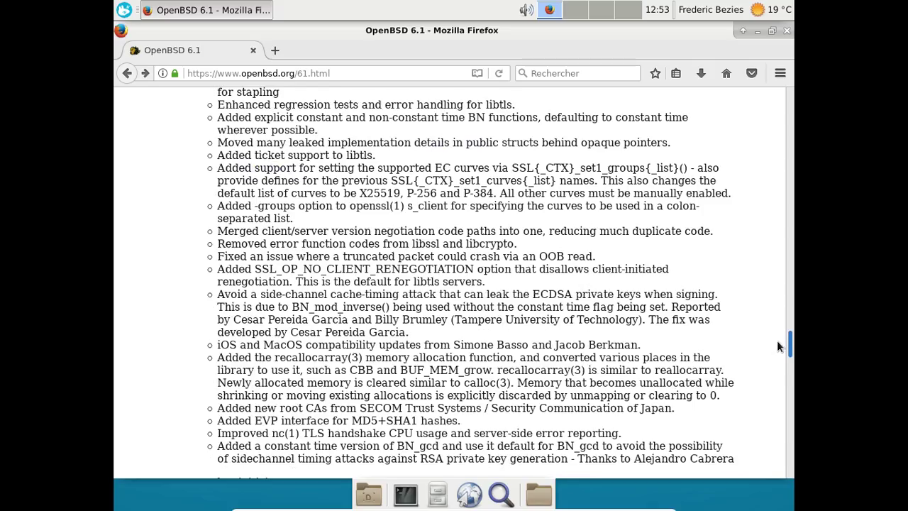
{"action": "scroll", "coordinate": [776, 337], "scroll_direction": "up", "scroll_amount": 9}
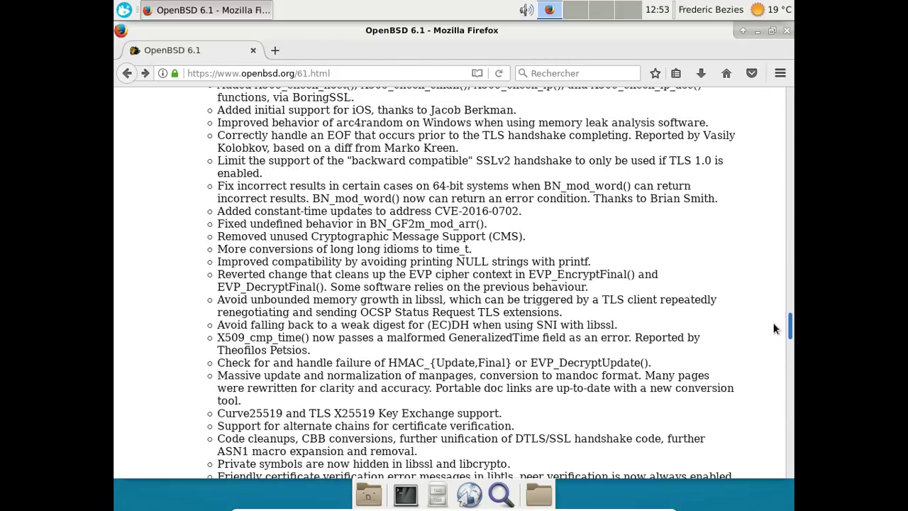
{"action": "scroll", "coordinate": [775, 320], "scroll_direction": "up", "scroll_amount": 5}
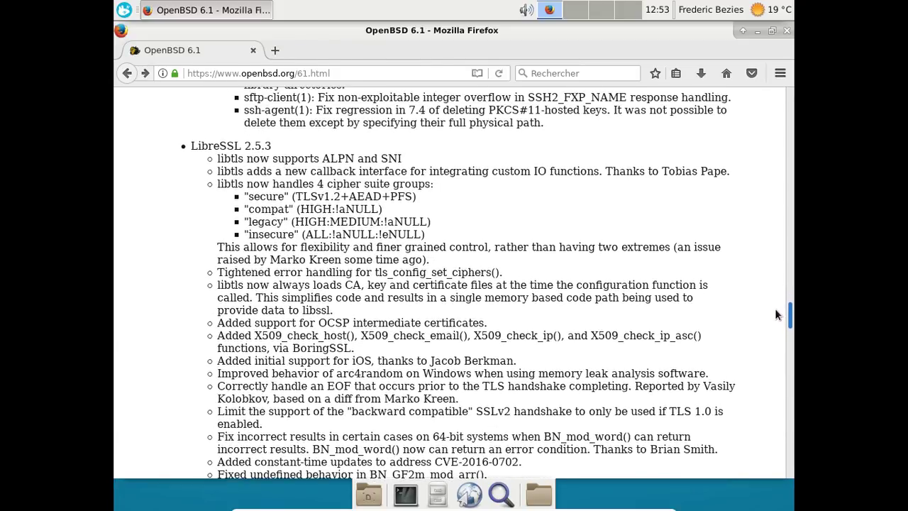
{"action": "scroll", "coordinate": [775, 314], "scroll_direction": "down", "scroll_amount": 7}
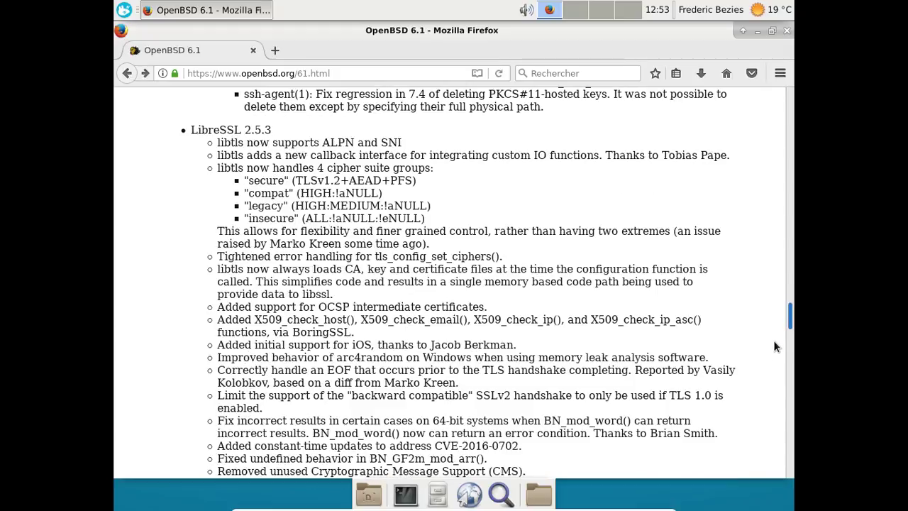
{"action": "scroll", "coordinate": [772, 364], "scroll_direction": "down", "scroll_amount": 20}
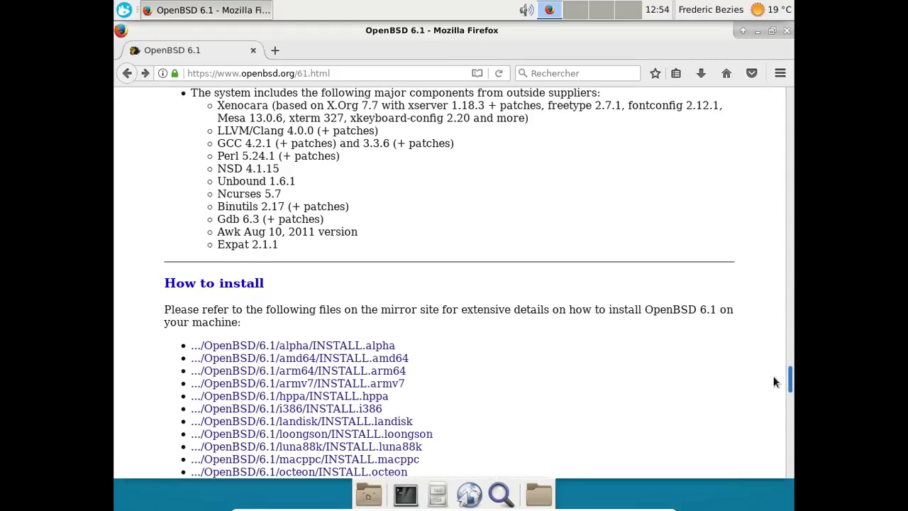
{"action": "scroll", "coordinate": [772, 363], "scroll_direction": "up", "scroll_amount": 8}
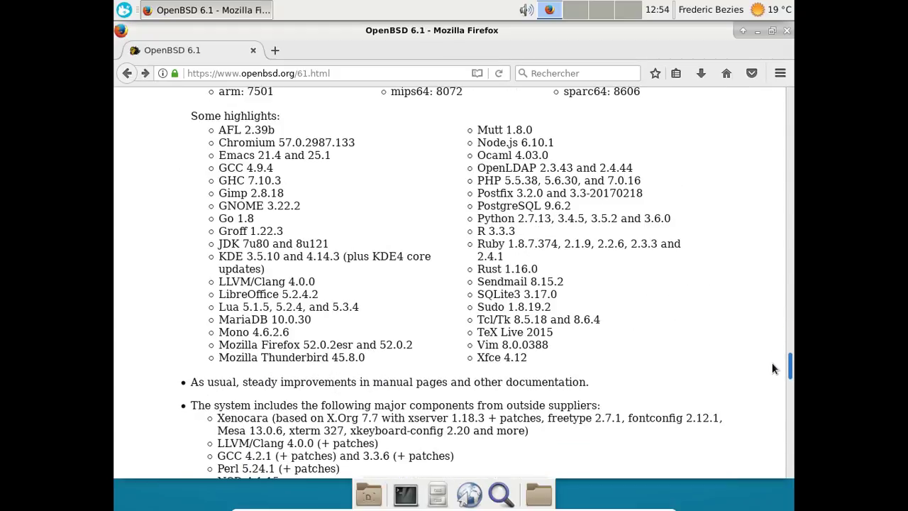
{"action": "scroll", "coordinate": [769, 361], "scroll_direction": "up", "scroll_amount": 1}
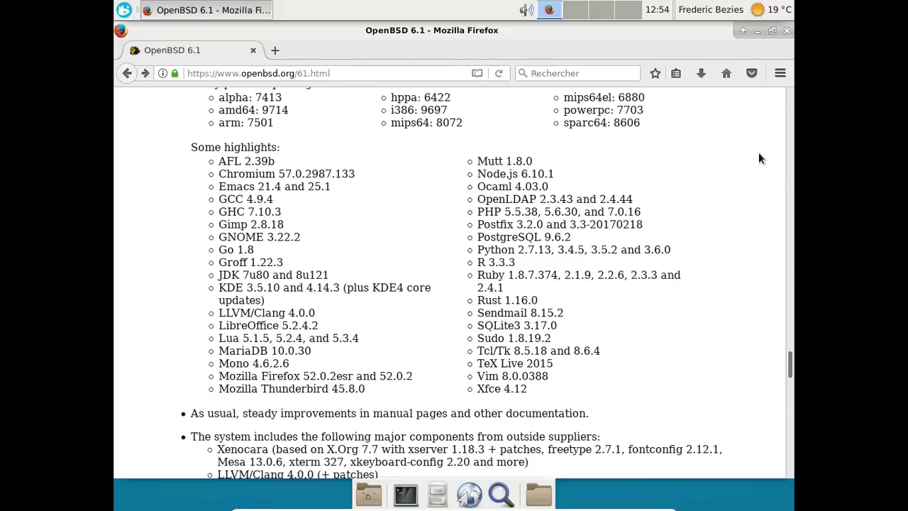
{"action": "left_click_drag", "start_coordinate": [790, 379], "coordinate": [790, 376]}
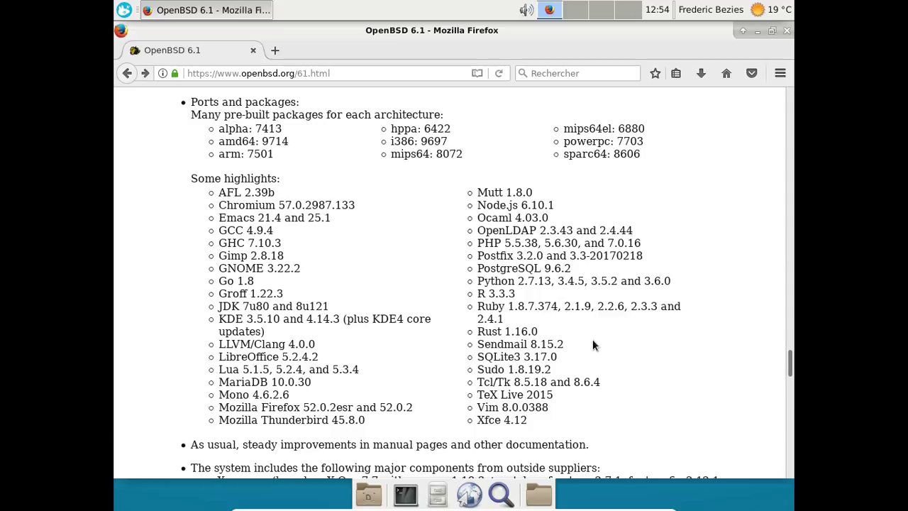
{"action": "scroll", "coordinate": [593, 345], "scroll_direction": "down", "scroll_amount": 6}
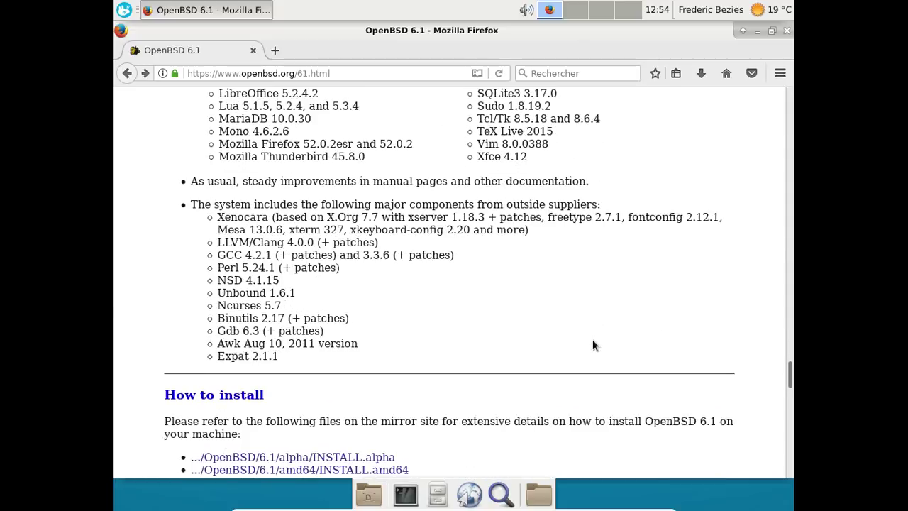
Close Firefox, then enter youtube.com in the reopened browser's address bar.
{"action": "left_click", "coordinate": [786, 31]}
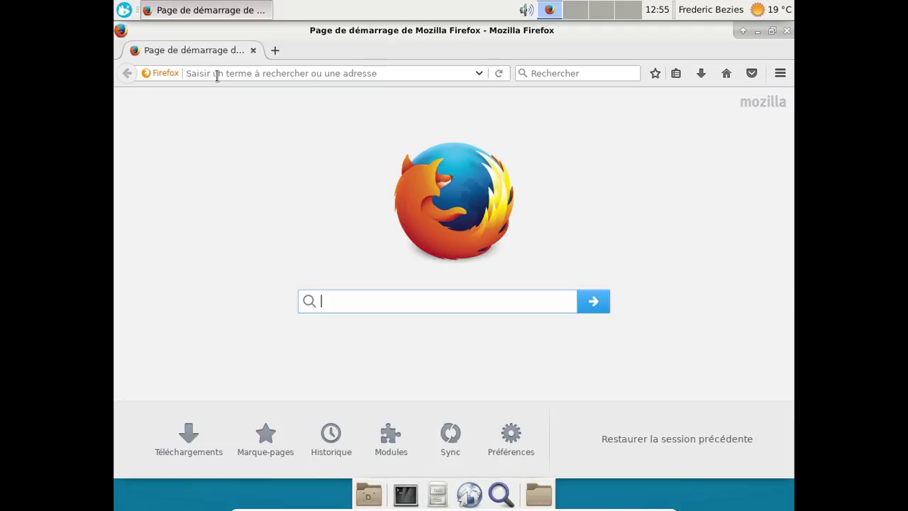
{"action": "type", "text": "youtube.com"}
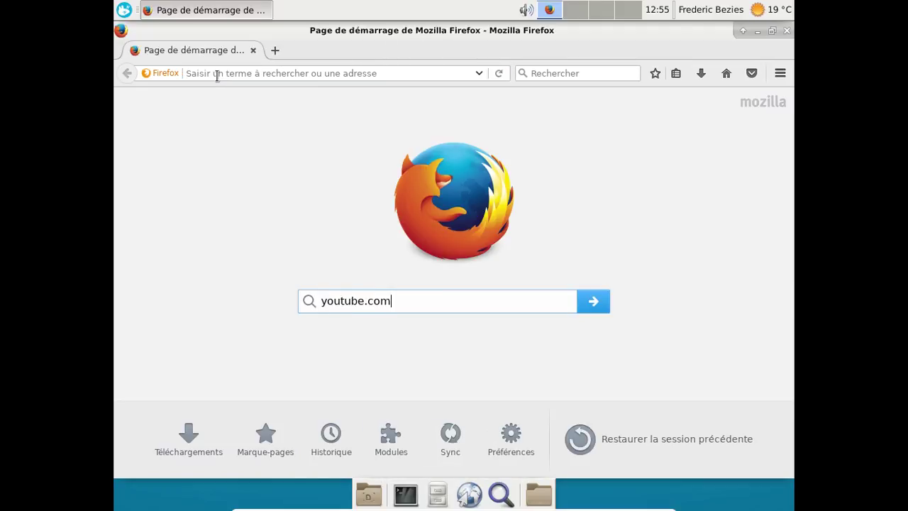
{"action": "left_click", "coordinate": [217, 74]}
{"action": "type", "text": "youtu"}
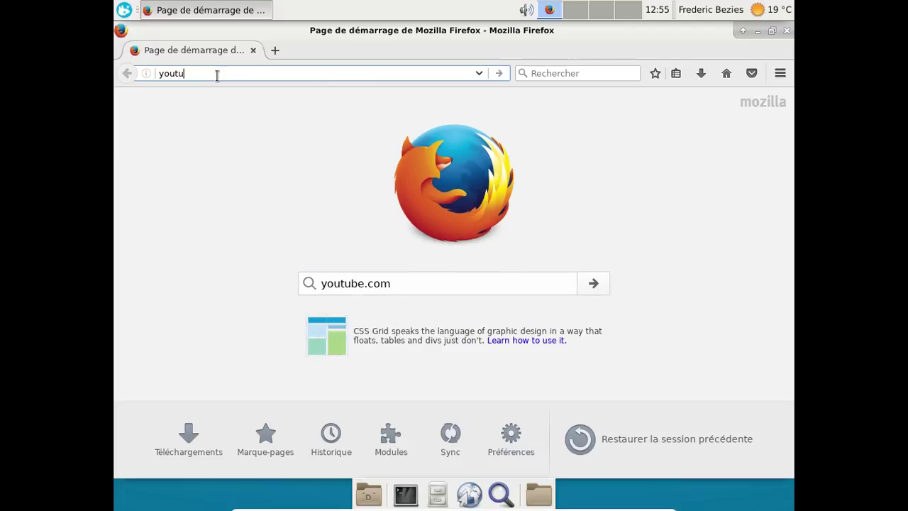
{"action": "type", "text": "be.com"}
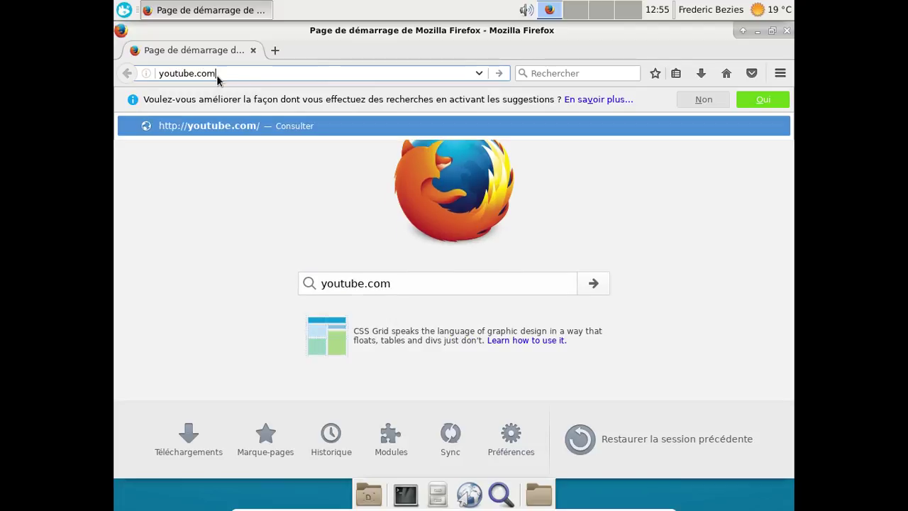
{"action": "key", "text": "Return"}
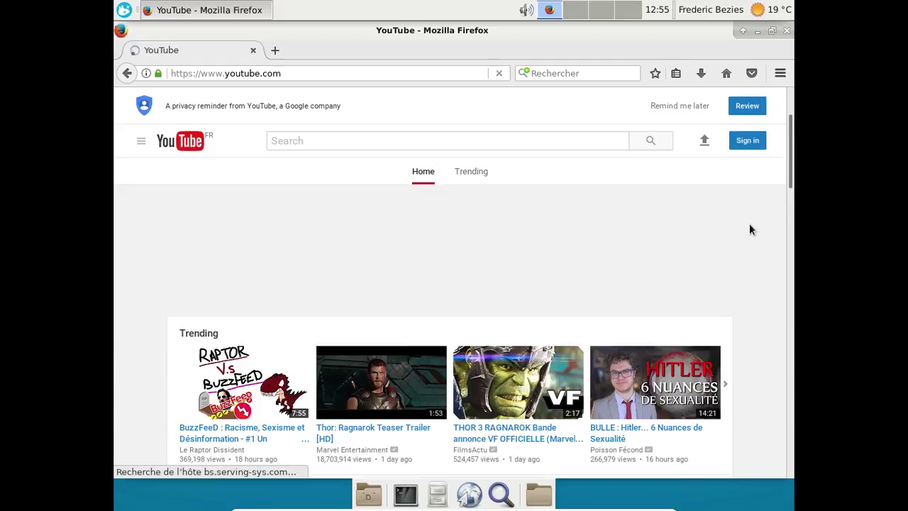
{"action": "scroll", "coordinate": [750, 229], "scroll_direction": "down", "scroll_amount": 5}
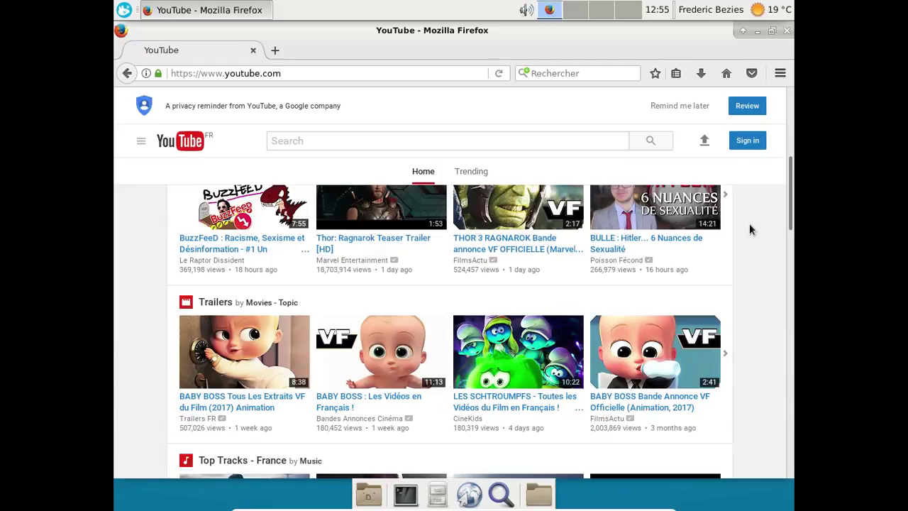
{"action": "scroll", "coordinate": [750, 230], "scroll_direction": "down", "scroll_amount": 4}
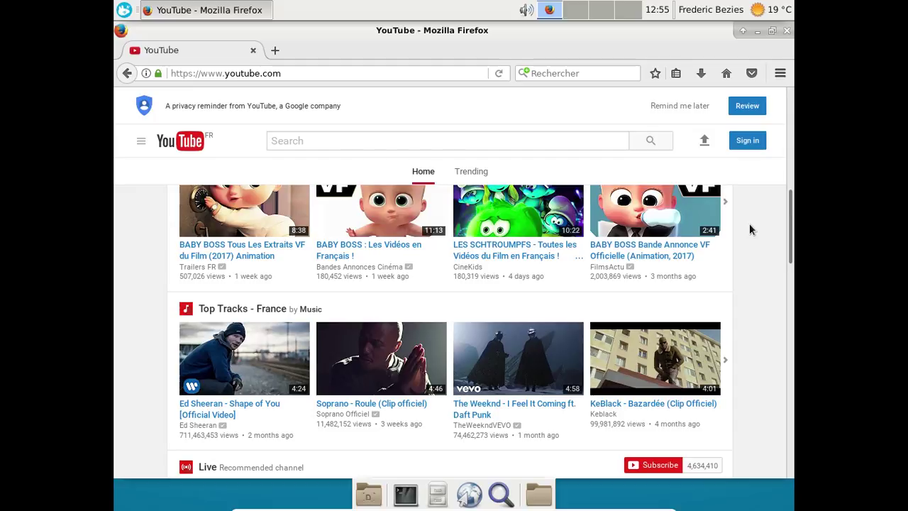
{"action": "scroll", "coordinate": [750, 229], "scroll_direction": "down", "scroll_amount": 4}
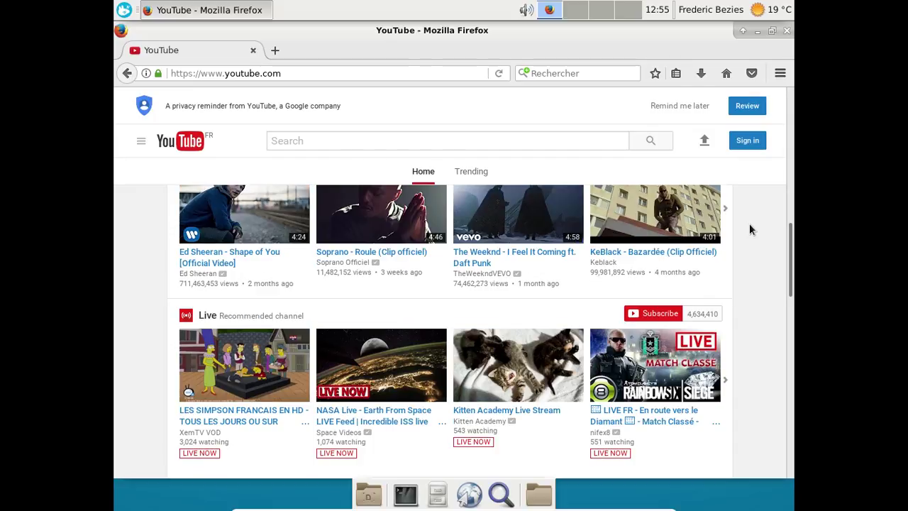
{"action": "scroll", "coordinate": [751, 229], "scroll_direction": "down", "scroll_amount": 1}
{"action": "scroll", "coordinate": [750, 229], "scroll_direction": "down", "scroll_amount": 6}
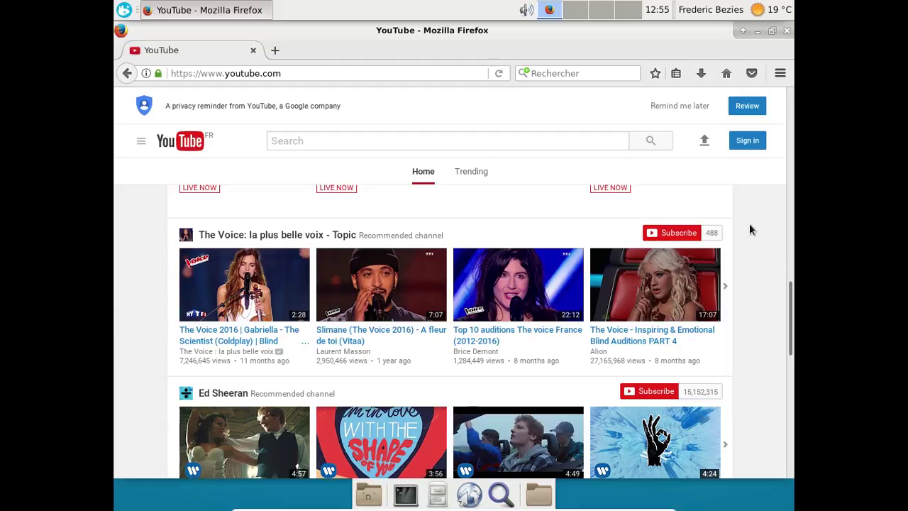
{"action": "scroll", "coordinate": [751, 229], "scroll_direction": "down", "scroll_amount": 8}
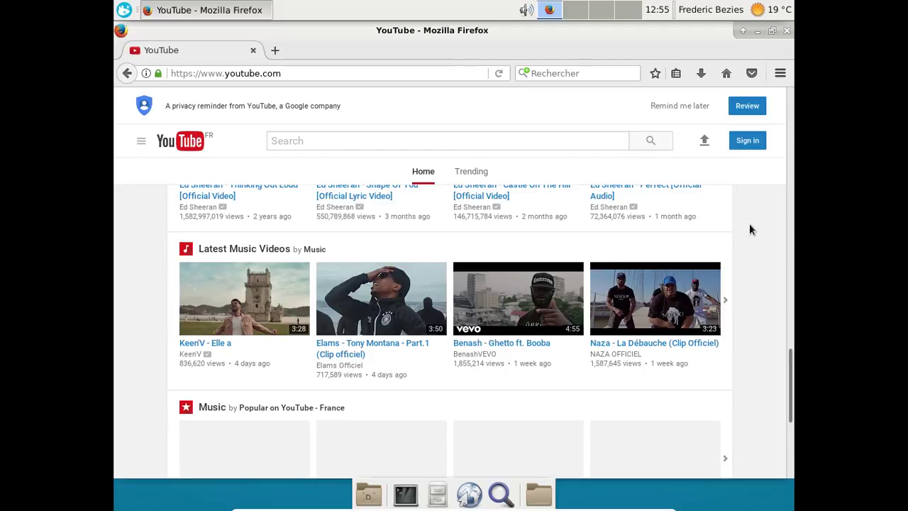
{"action": "scroll", "coordinate": [750, 229], "scroll_direction": "down", "scroll_amount": 4}
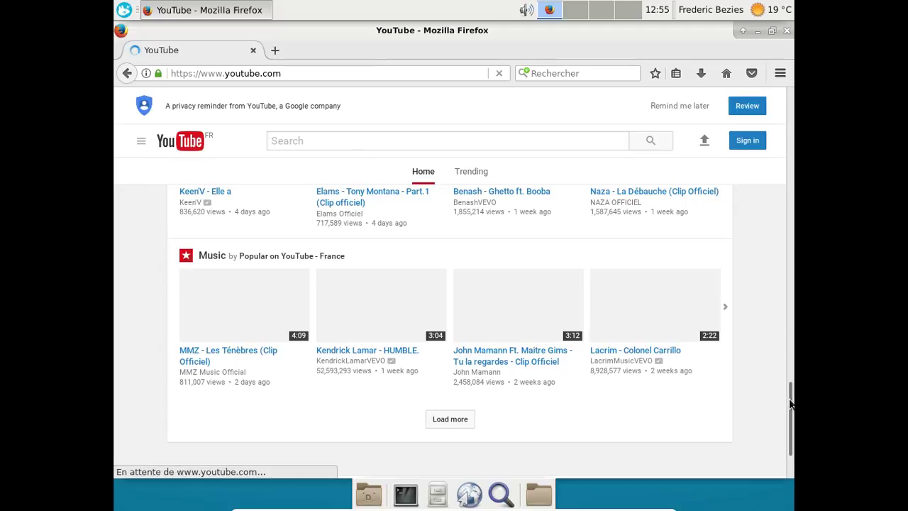
{"action": "left_click_drag", "start_coordinate": [772, 172], "coordinate": [774, 161]}
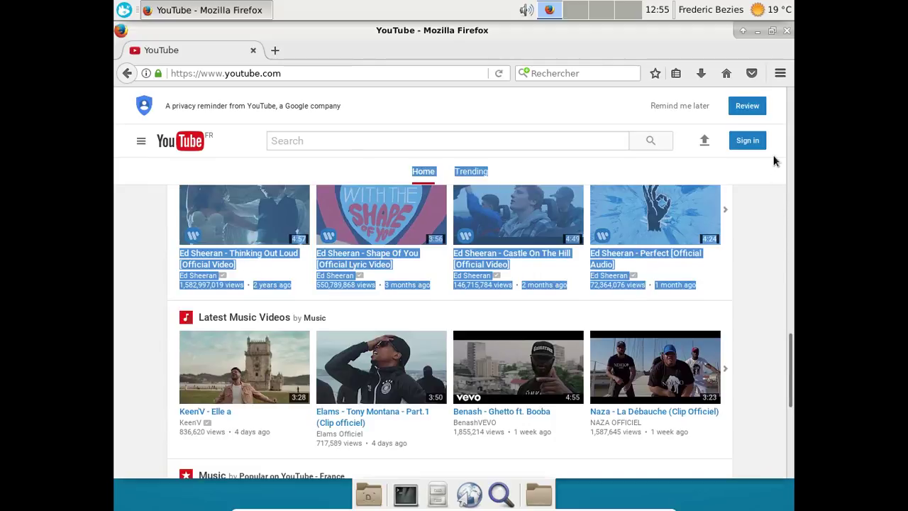
{"action": "left_click", "coordinate": [789, 209]}
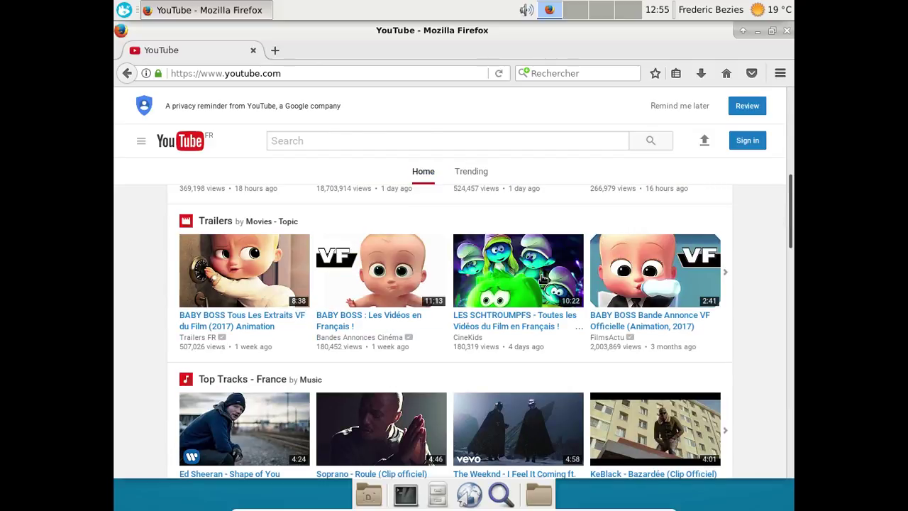
Open the 'BABY BOSS : Les Vidéos en Français !' thumbnail from the Trailers row.
{"action": "left_click", "coordinate": [390, 275]}
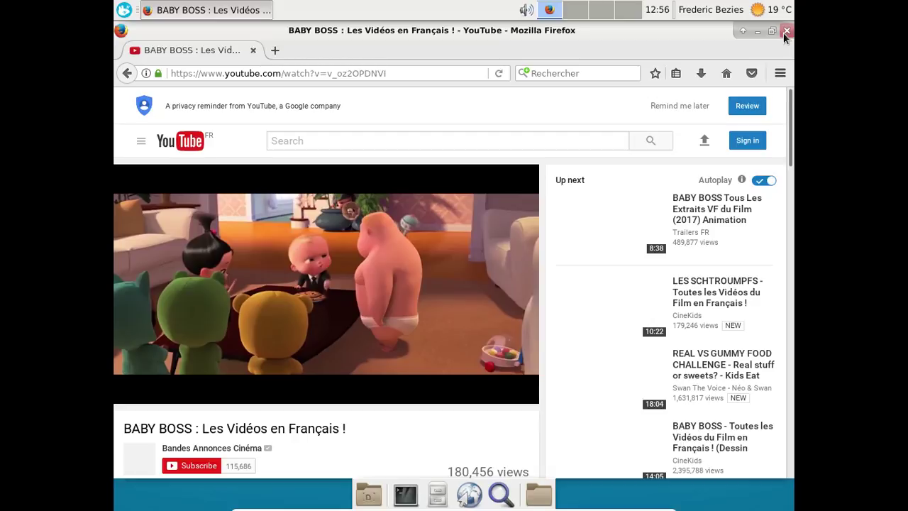
Close Firefox and attach USB DISK 2.0 [0100] via the Périphériques > USB menu.
{"action": "left_click", "coordinate": [785, 32]}
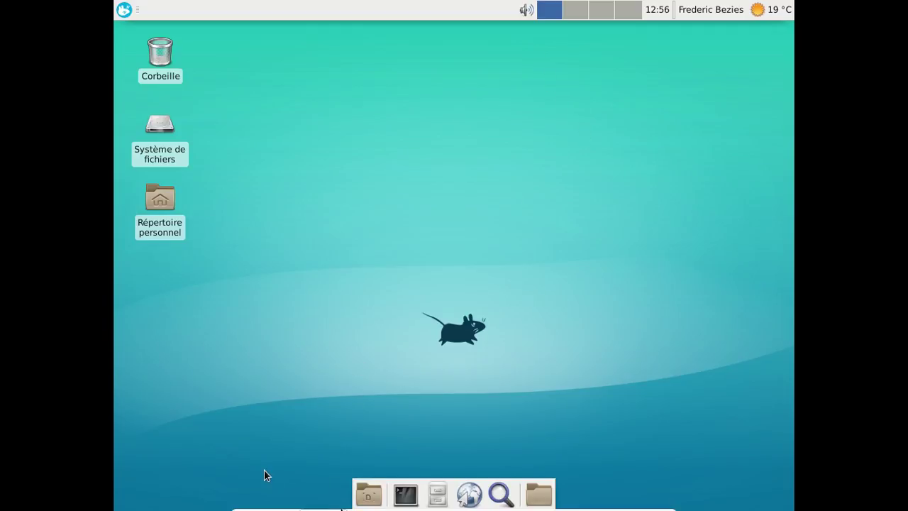
{"action": "mouse_move", "coordinate": [357, 508]}
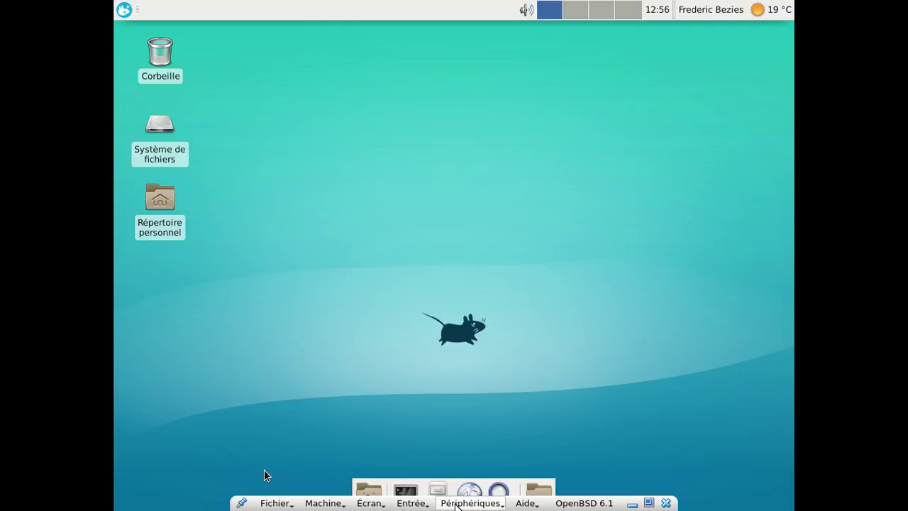
{"action": "left_click", "coordinate": [455, 503]}
{"action": "mouse_move", "coordinate": [478, 410]}
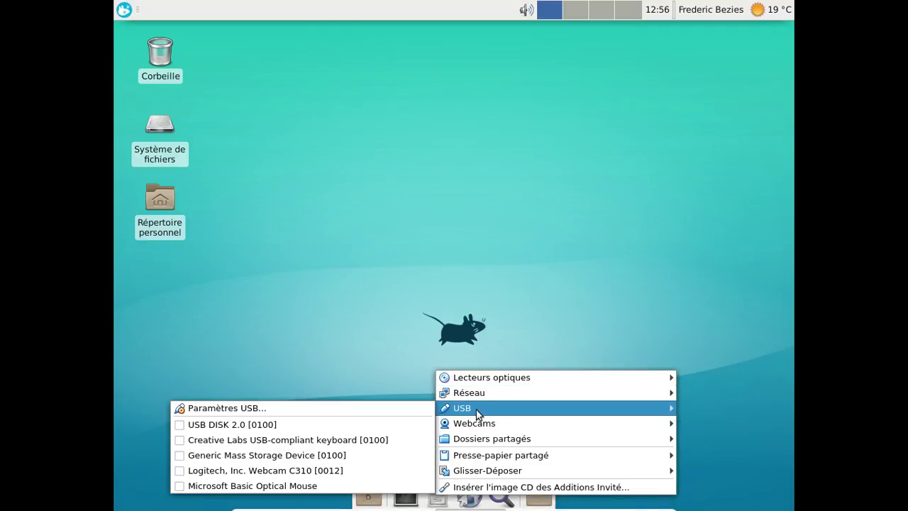
{"action": "left_click", "coordinate": [378, 424]}
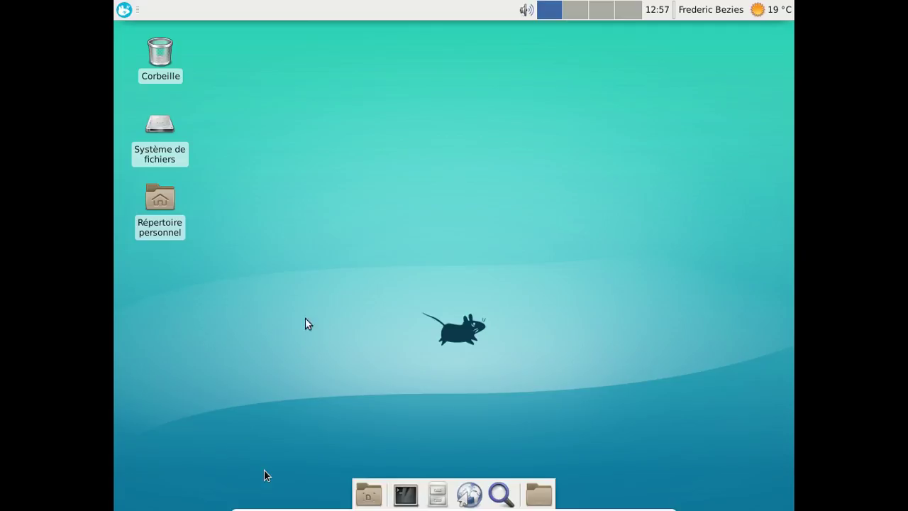
{"action": "left_click", "coordinate": [371, 505]}
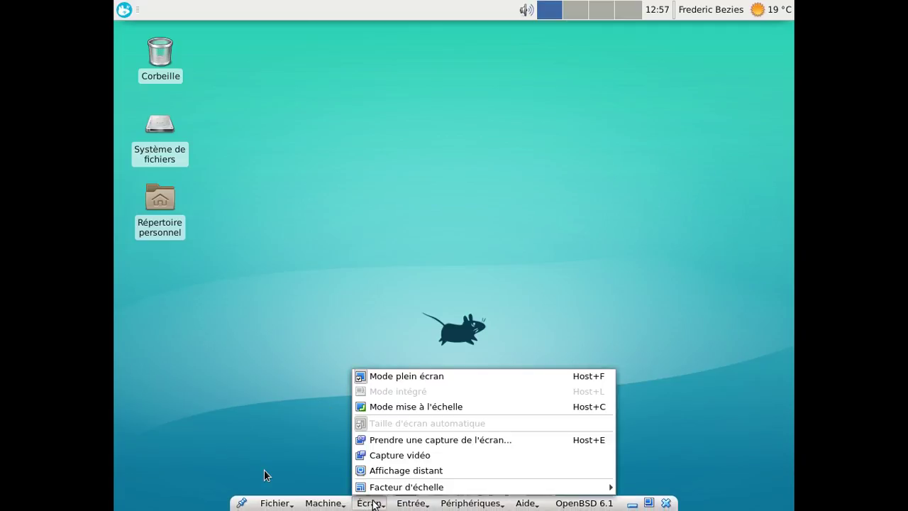
{"action": "left_click", "coordinate": [390, 378]}
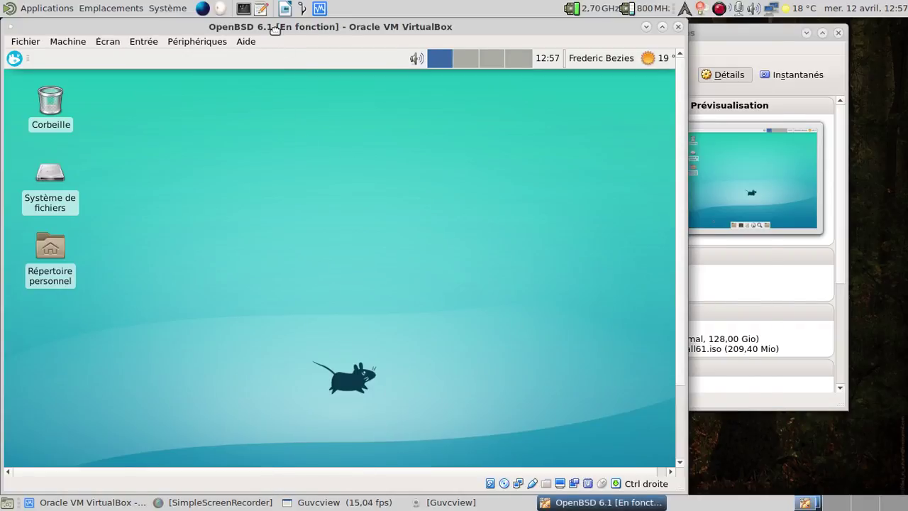
{"action": "left_click_drag", "start_coordinate": [273, 28], "coordinate": [422, 29]}
{"action": "left_click", "coordinate": [346, 41]}
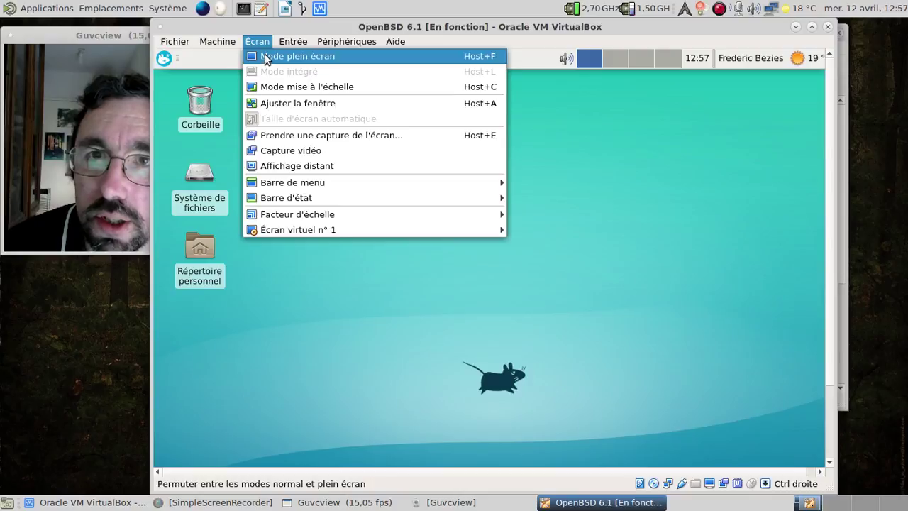
{"action": "left_click", "coordinate": [265, 56]}
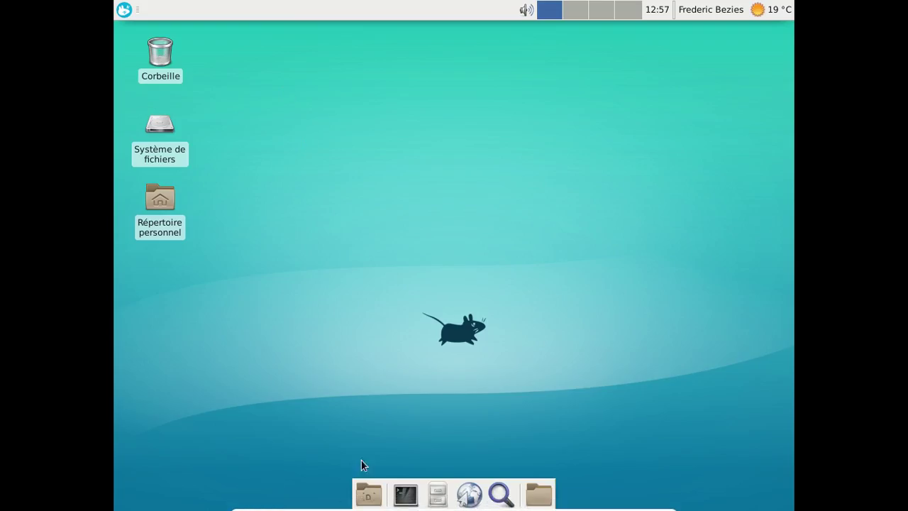
Open Thunar, reposition it, and enter the empty /vol folder under Système de fichiers.
{"action": "left_click", "coordinate": [436, 500]}
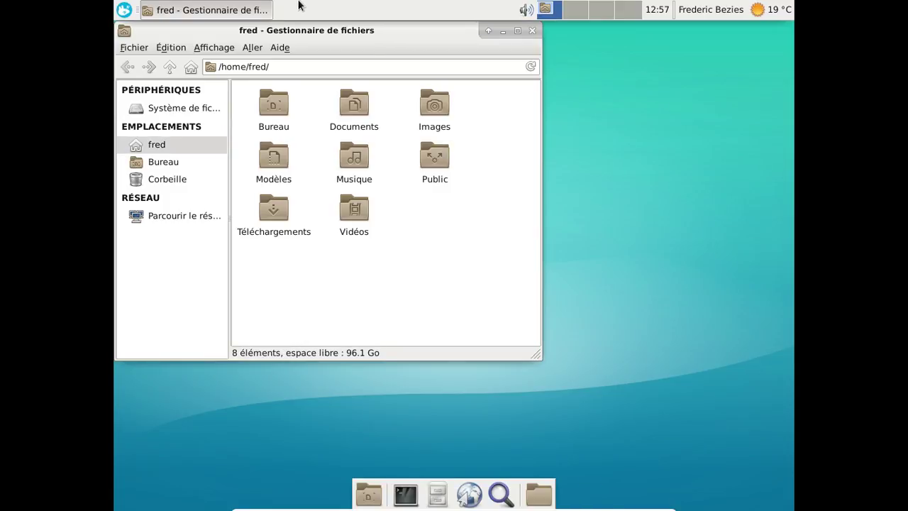
{"action": "left_click_drag", "start_coordinate": [302, 37], "coordinate": [417, 51]}
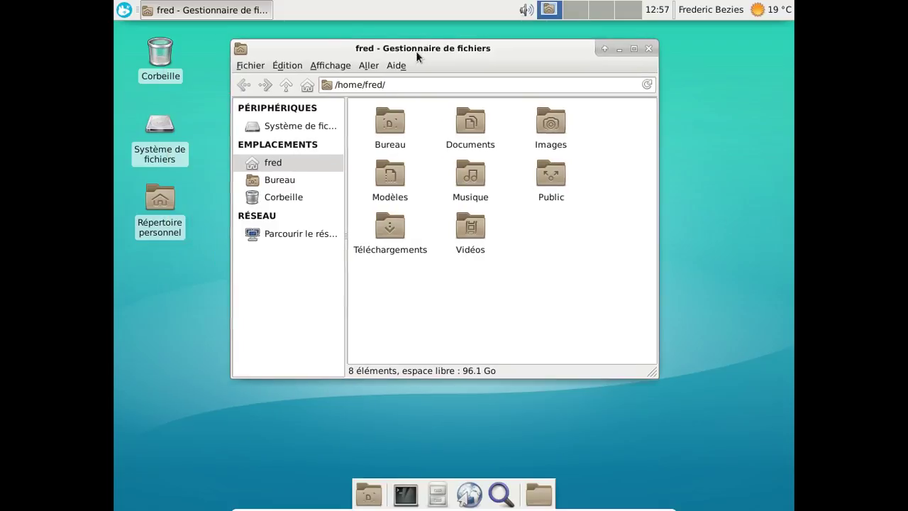
{"action": "left_click", "coordinate": [290, 135]}
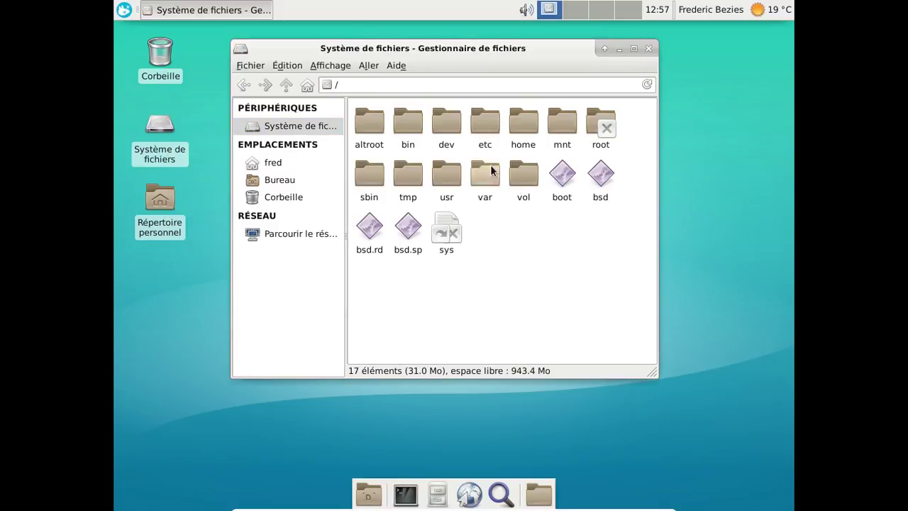
{"action": "double_click", "coordinate": [520, 190]}
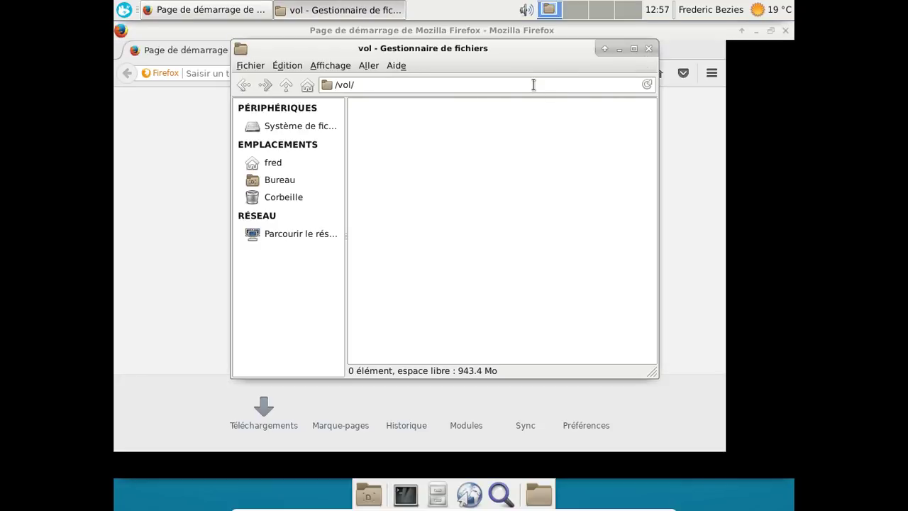
Return Thunar to the home folder, then Google 'openbsd pour tous' from Firefox's start page.
{"action": "left_click", "coordinate": [291, 169]}
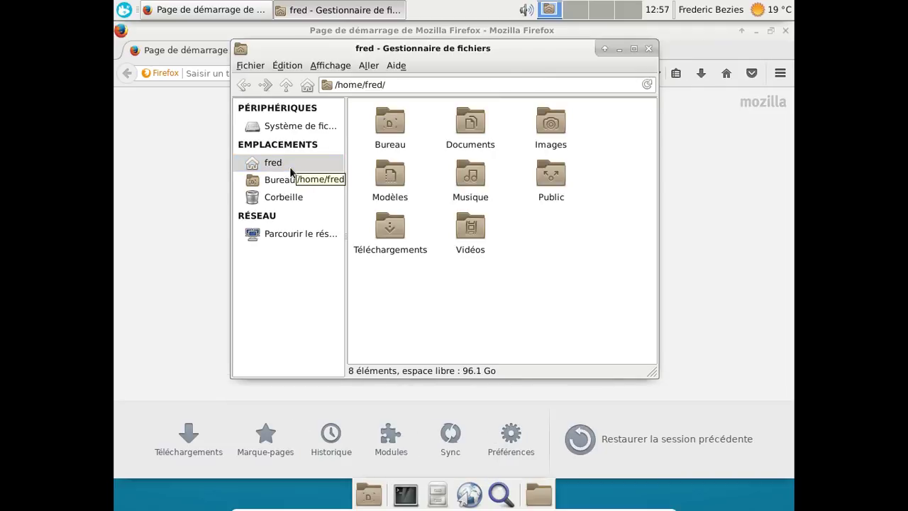
{"action": "left_click", "coordinate": [741, 210]}
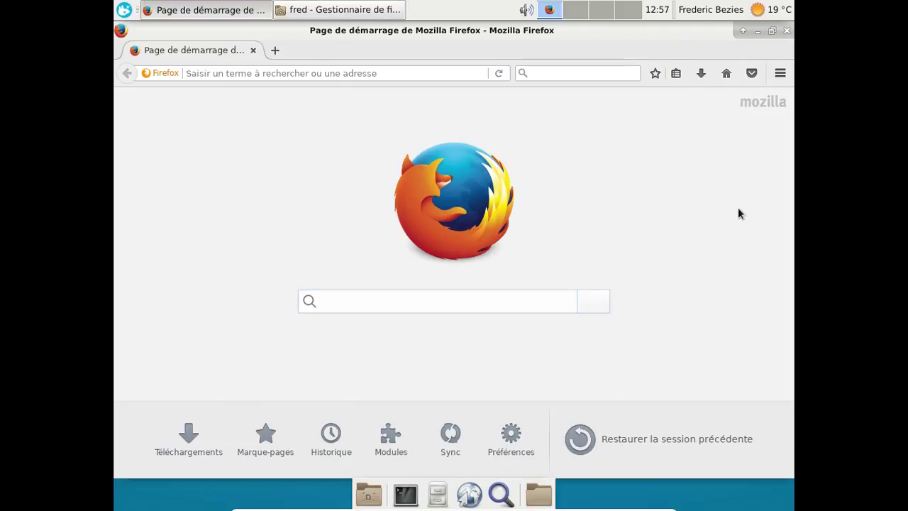
{"action": "left_click", "coordinate": [374, 300]}
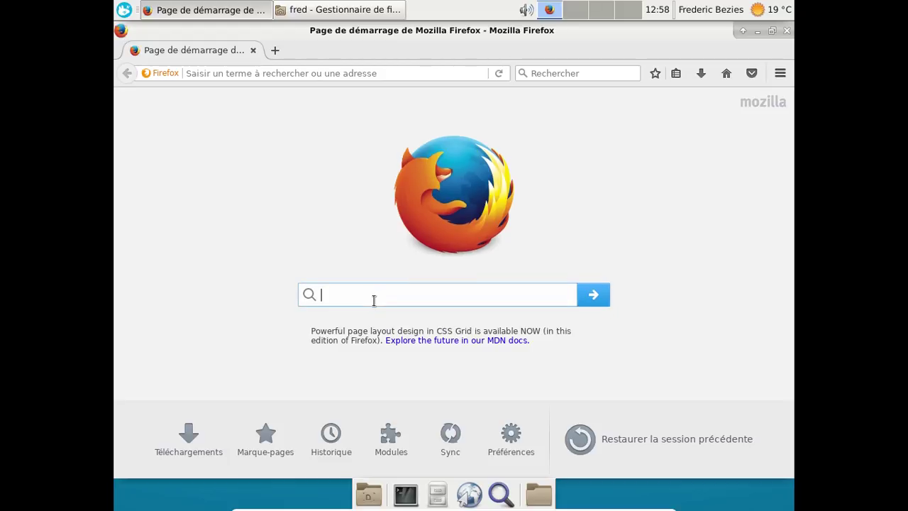
{"action": "type", "text": "openbsd"}
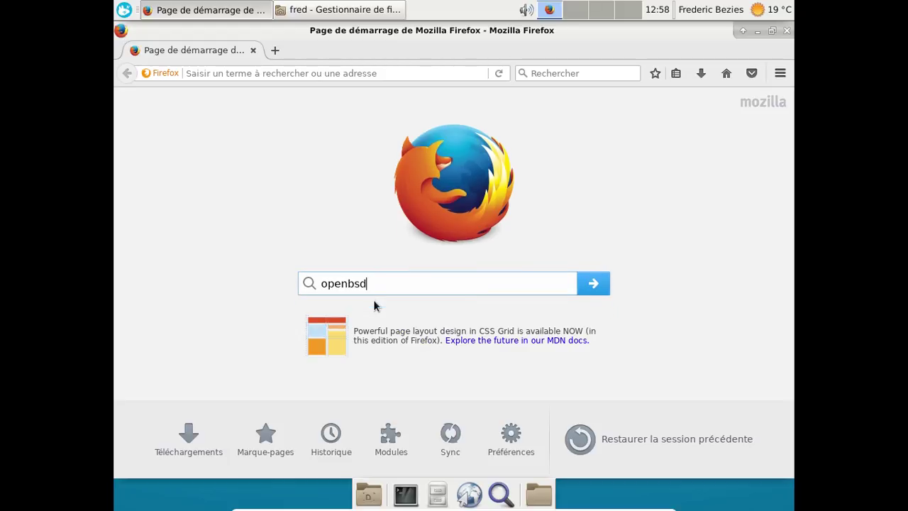
{"action": "type", "text": " pour tous"}
{"action": "key", "text": "Return"}
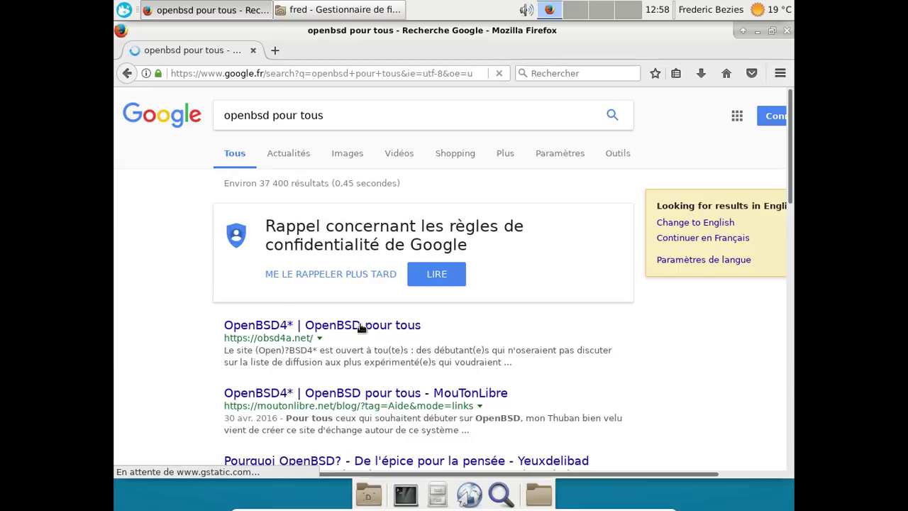
Open the OpenBSD pour tous result and its wiki, scrolling to Liste des pages.
{"action": "left_click", "coordinate": [361, 327]}
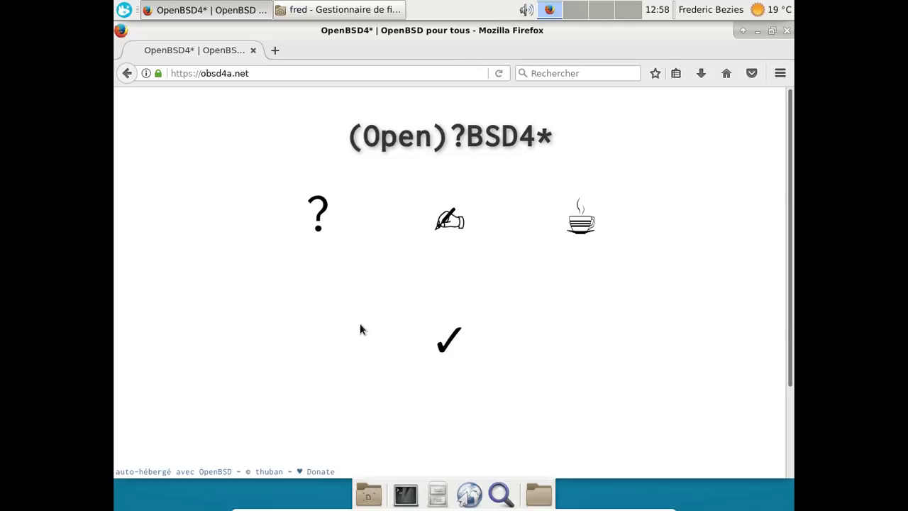
{"action": "left_click", "coordinate": [470, 215]}
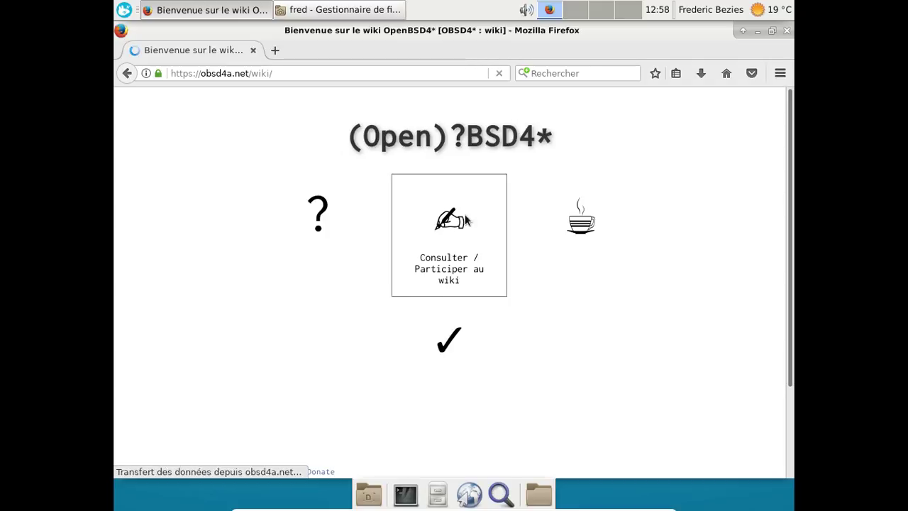
{"action": "scroll", "coordinate": [465, 220], "scroll_direction": "down", "scroll_amount": 4}
{"action": "scroll", "coordinate": [465, 213], "scroll_direction": "down", "scroll_amount": 5}
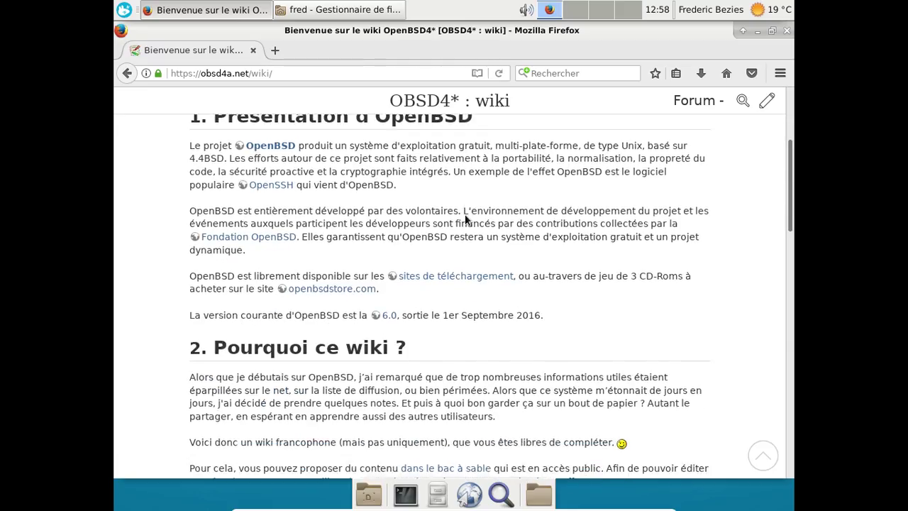
{"action": "scroll", "coordinate": [464, 214], "scroll_direction": "down", "scroll_amount": 5}
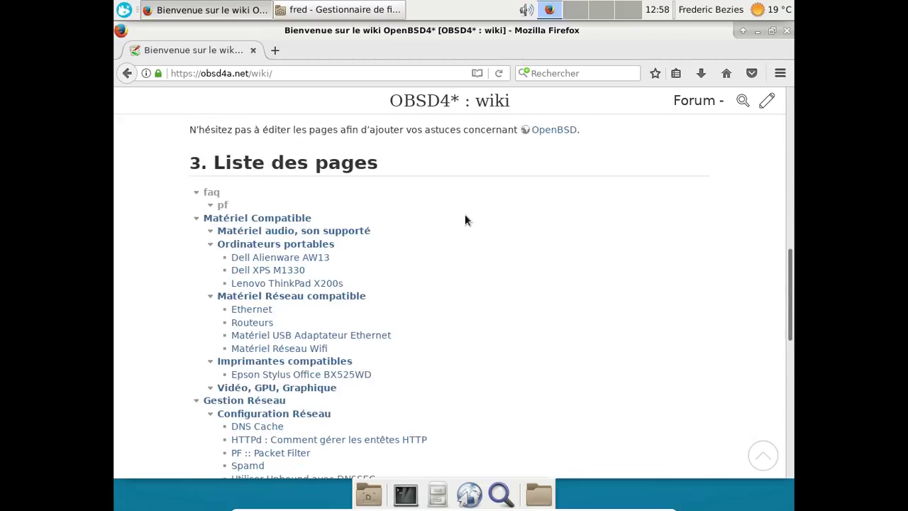
{"action": "scroll", "coordinate": [464, 220], "scroll_direction": "down", "scroll_amount": 2}
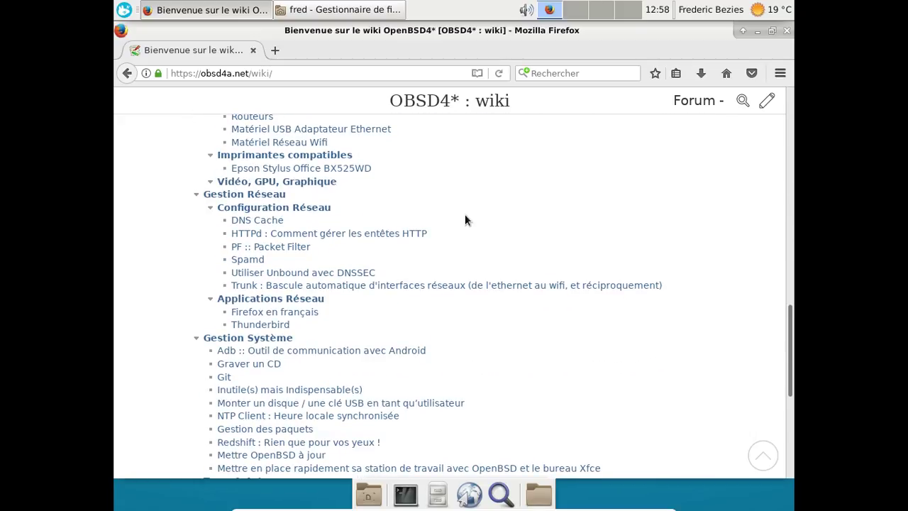
{"action": "scroll", "coordinate": [429, 261], "scroll_direction": "down", "scroll_amount": 3}
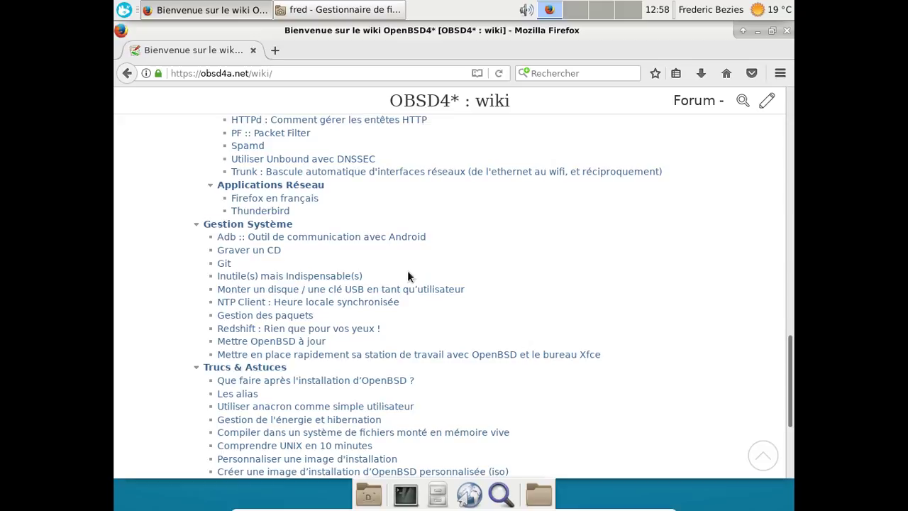
Open the 'Monter un disque / une clé USB en tant qu'utilisateur' guide and read to section 3.5.
{"action": "left_click", "coordinate": [395, 295]}
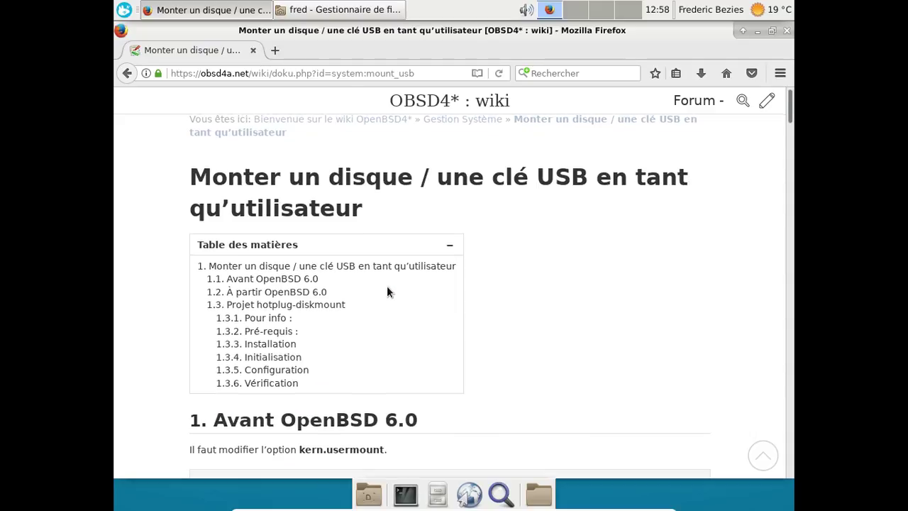
{"action": "scroll", "coordinate": [386, 291], "scroll_direction": "down", "scroll_amount": 3}
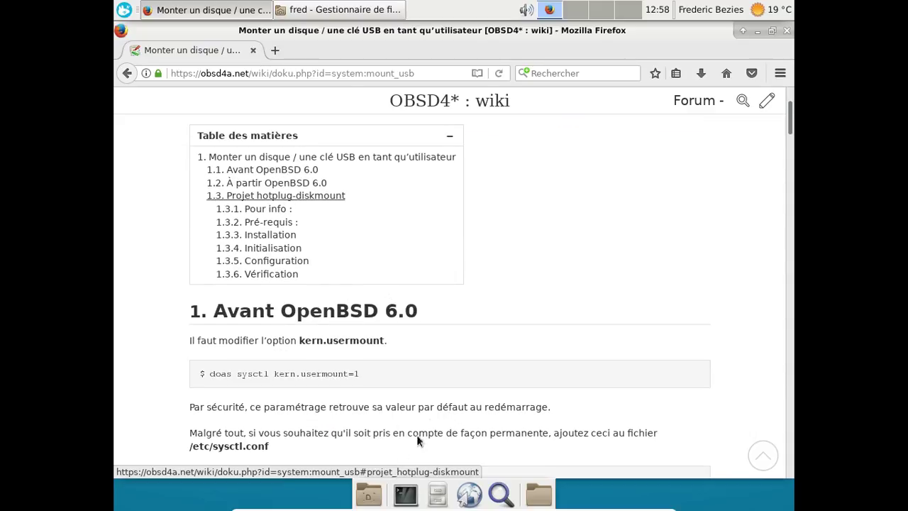
{"action": "scroll", "coordinate": [433, 408], "scroll_direction": "down", "scroll_amount": 5}
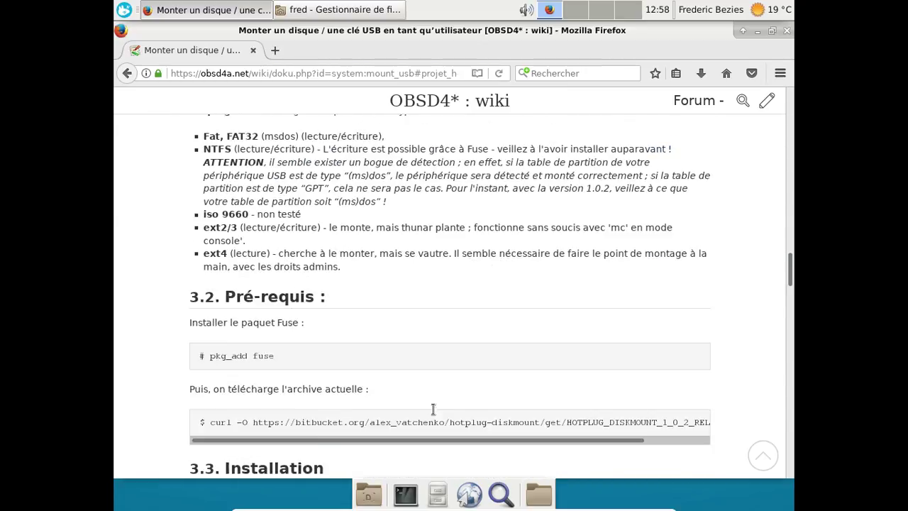
{"action": "scroll", "coordinate": [432, 408], "scroll_direction": "down", "scroll_amount": 10}
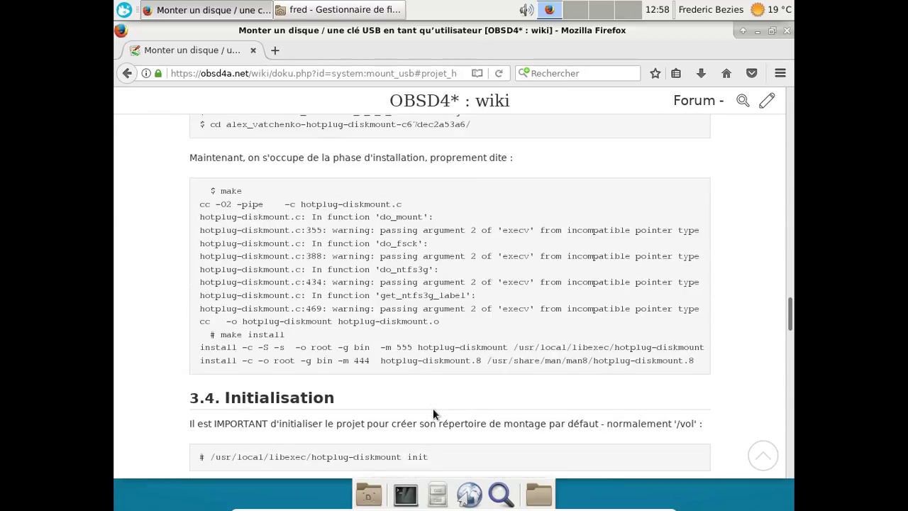
{"action": "scroll", "coordinate": [433, 414], "scroll_direction": "down", "scroll_amount": 8}
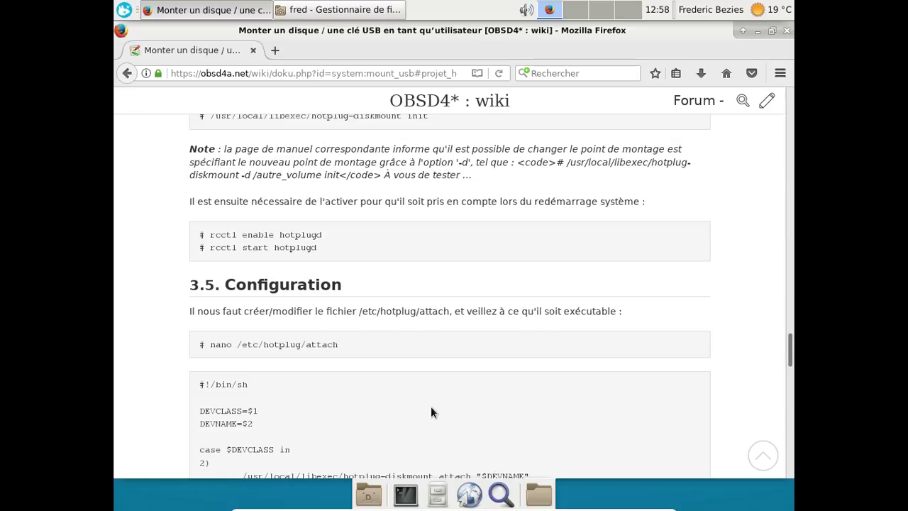
{"action": "scroll", "coordinate": [430, 408], "scroll_direction": "down", "scroll_amount": 6}
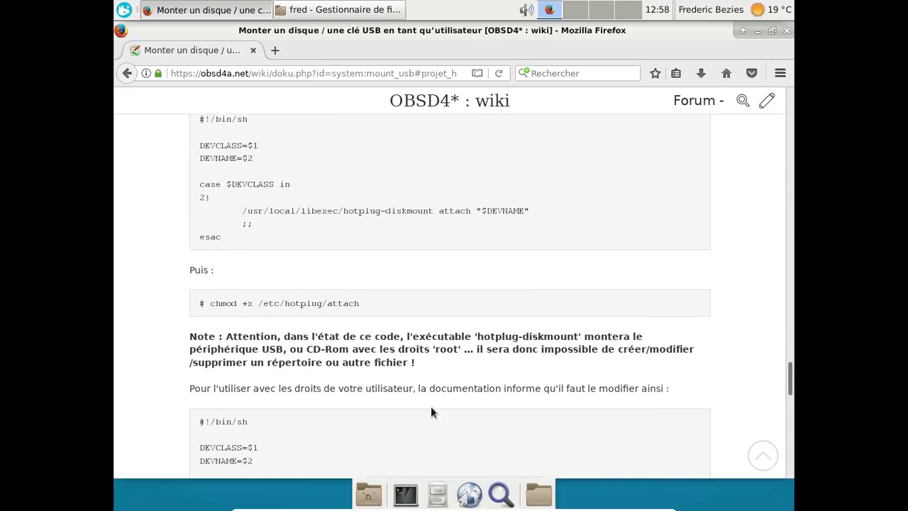
{"action": "scroll", "coordinate": [430, 411], "scroll_direction": "down", "scroll_amount": 11}
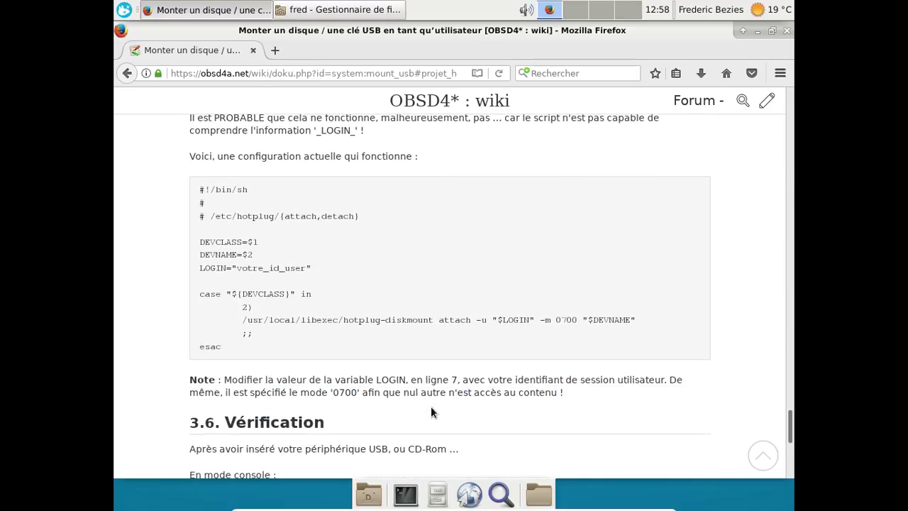
{"action": "scroll", "coordinate": [431, 411], "scroll_direction": "up", "scroll_amount": 1}
{"action": "scroll", "coordinate": [431, 411], "scroll_direction": "down", "scroll_amount": 2}
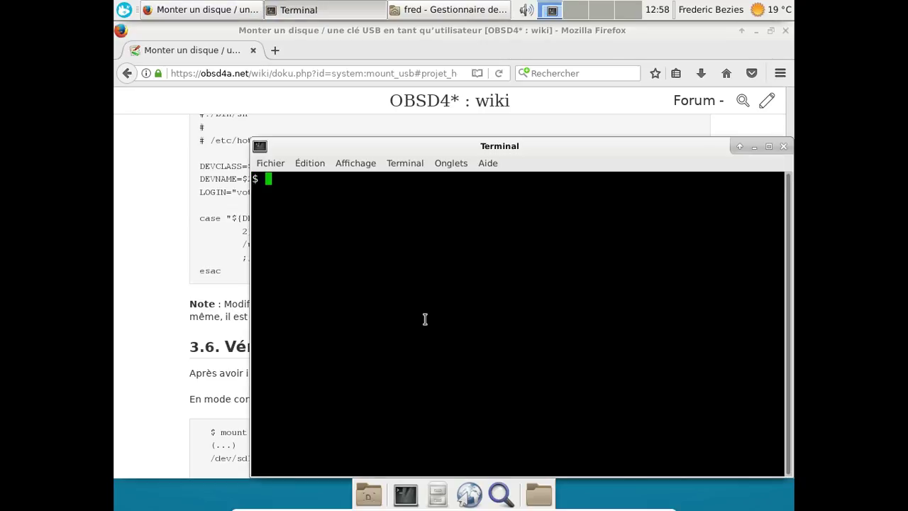
Become root with su and open /etc/hotplug/attach in nano.
{"action": "type", "text": "su"}
{"action": "key", "text": "Return"}
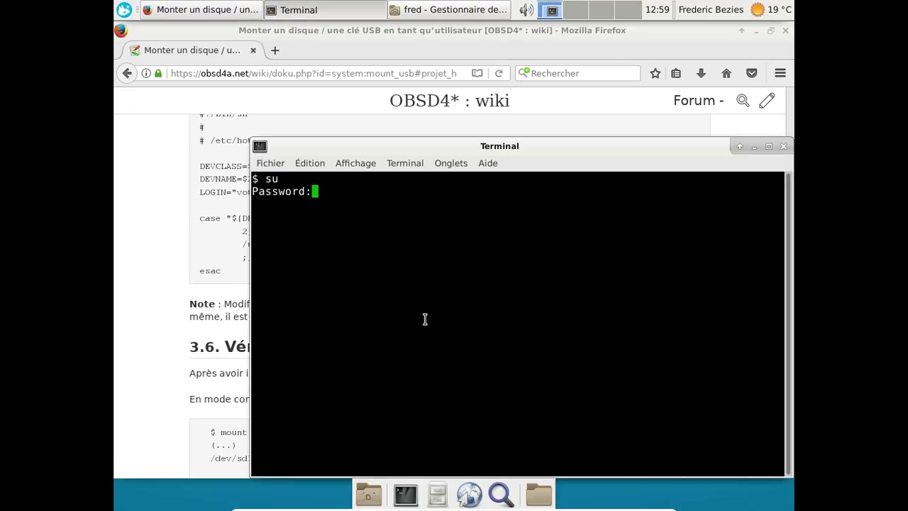
{"action": "key", "text": "Return"}
{"action": "type", "text": "nano /etc/"}
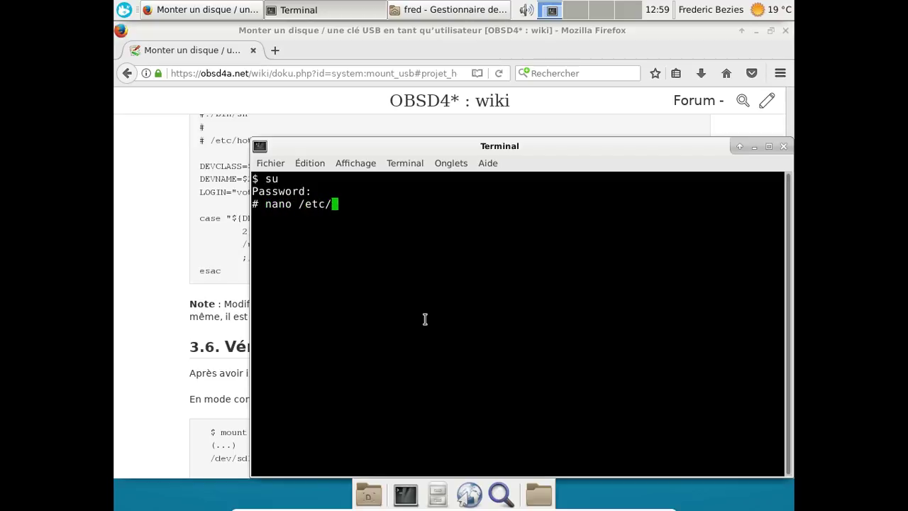
{"action": "type", "text": "hot"}
{"action": "key", "text": "Tab"}
{"action": "type", "text": "a"}
{"action": "key", "text": "Tab"}
{"action": "key", "text": "Return"}
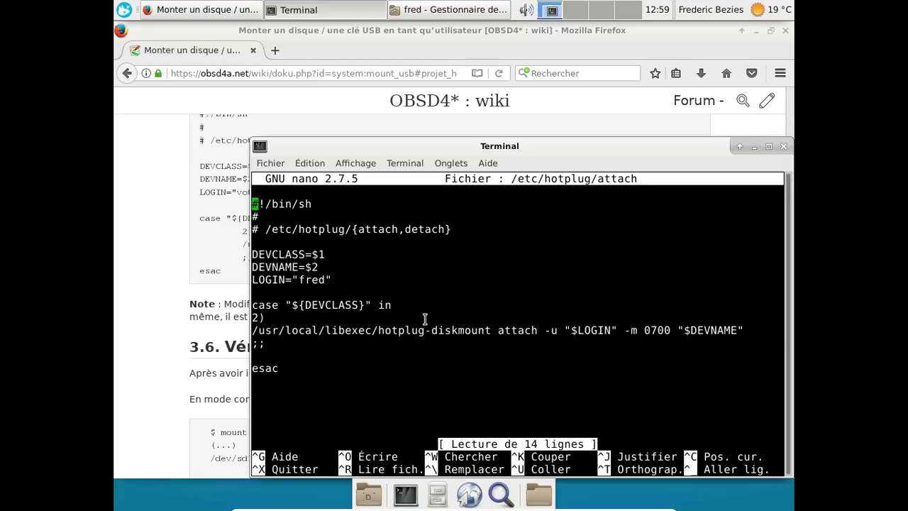
Compare the attach file line by line with the wiki's working script, shifting the terminal aside.
{"action": "left_click", "coordinate": [145, 216]}
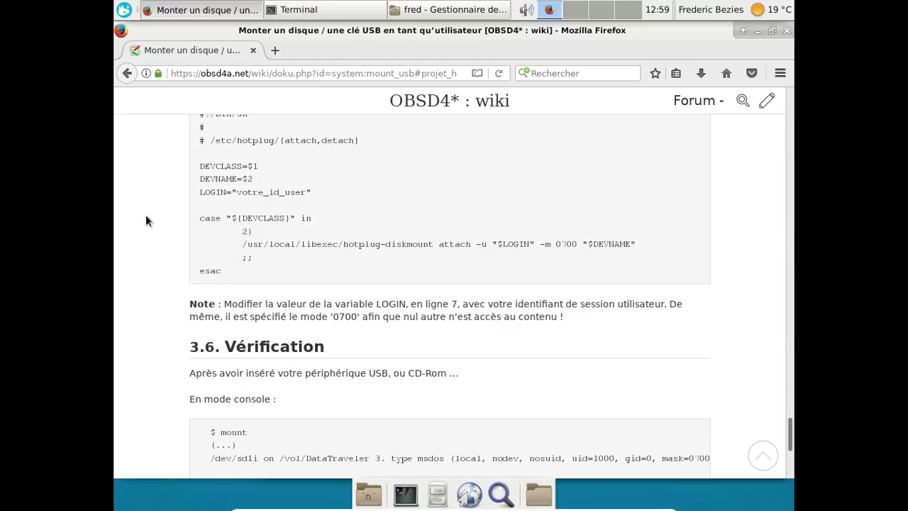
{"action": "scroll", "coordinate": [145, 214], "scroll_direction": "up", "scroll_amount": 2}
{"action": "key", "text": "alt+Tab"}
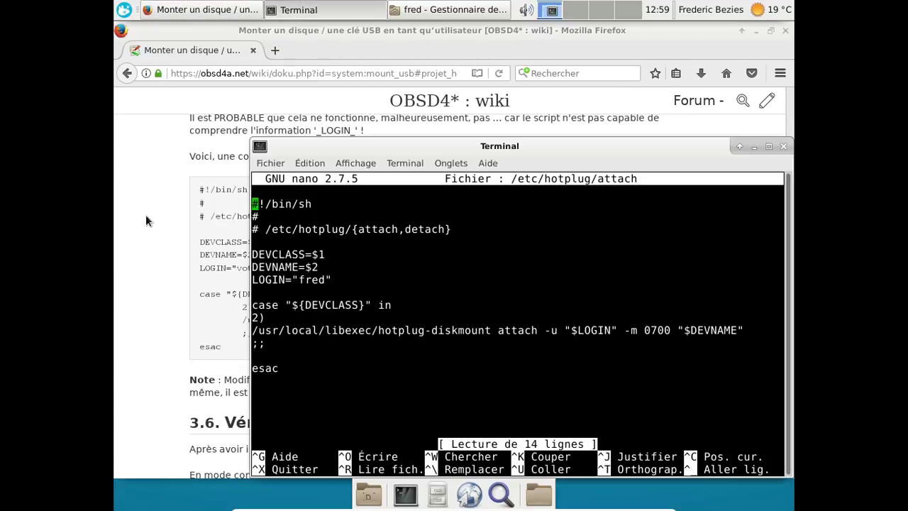
{"action": "left_click", "coordinate": [145, 214]}
{"action": "scroll", "coordinate": [439, 169], "scroll_direction": "up", "scroll_amount": 1}
{"action": "key", "text": "alt+Tab"}
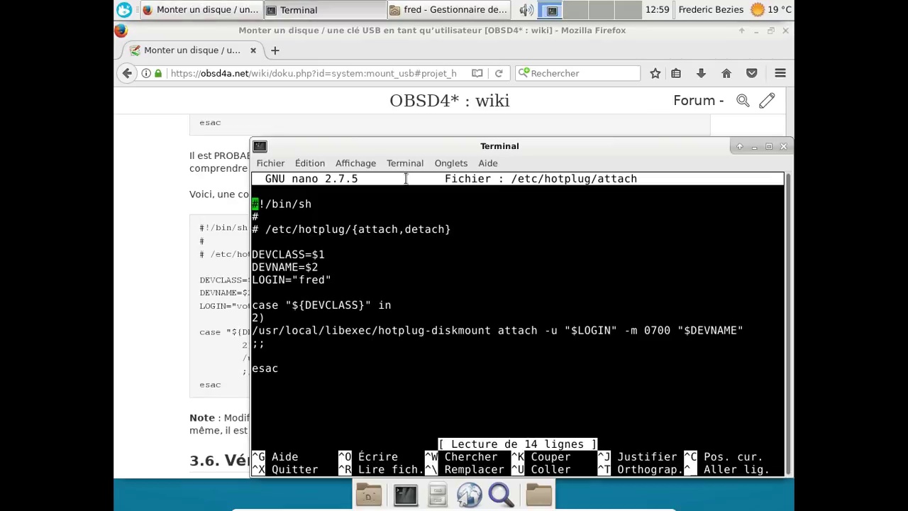
{"action": "left_click_drag", "start_coordinate": [397, 146], "coordinate": [567, 146]}
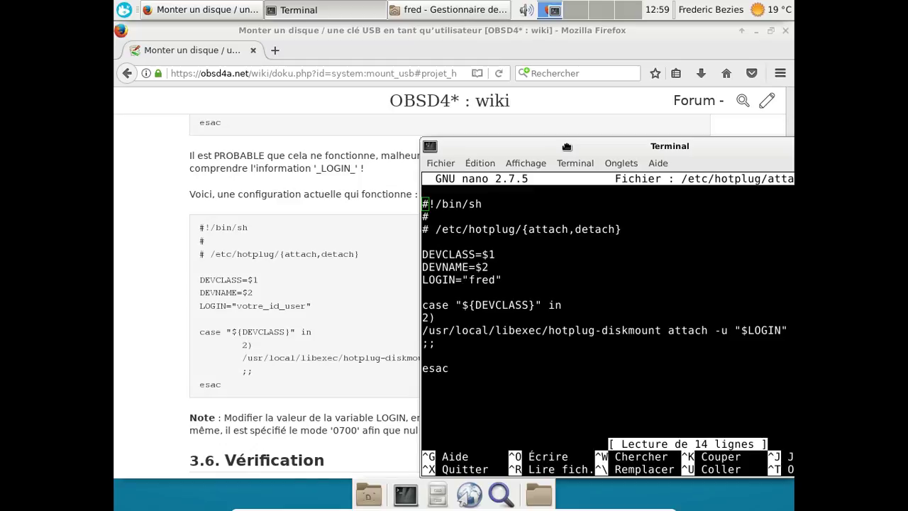
{"action": "left_click_drag", "start_coordinate": [567, 146], "coordinate": [353, 109]}
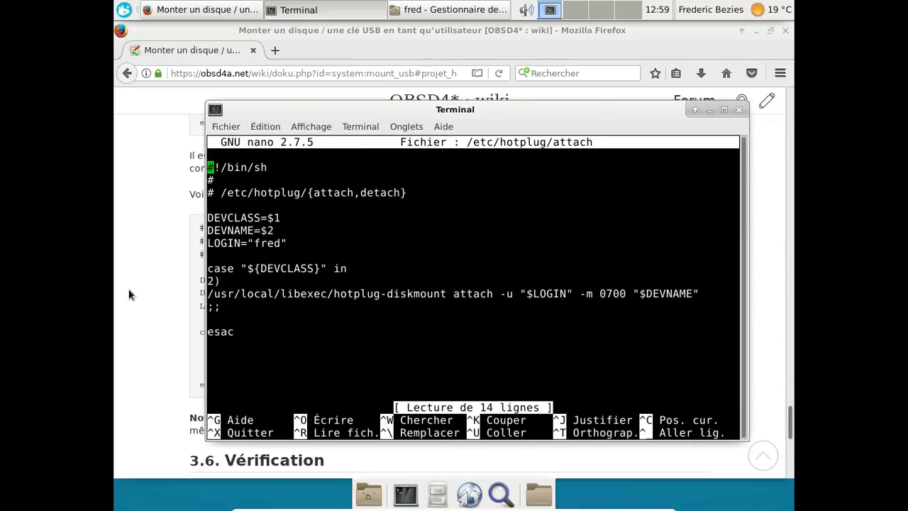
{"action": "left_click", "coordinate": [130, 294]}
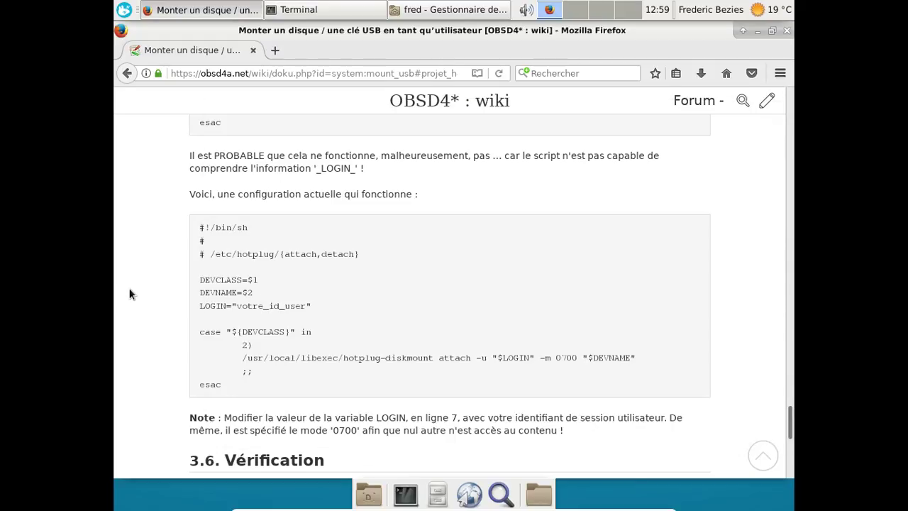
{"action": "key", "text": "alt+Tab"}
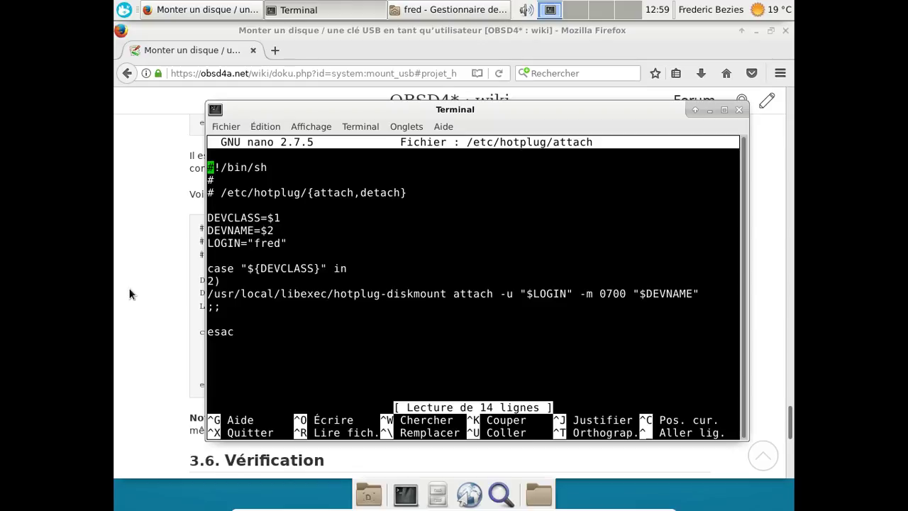
{"action": "left_click", "coordinate": [130, 294]}
{"action": "key", "text": "alt+Tab"}
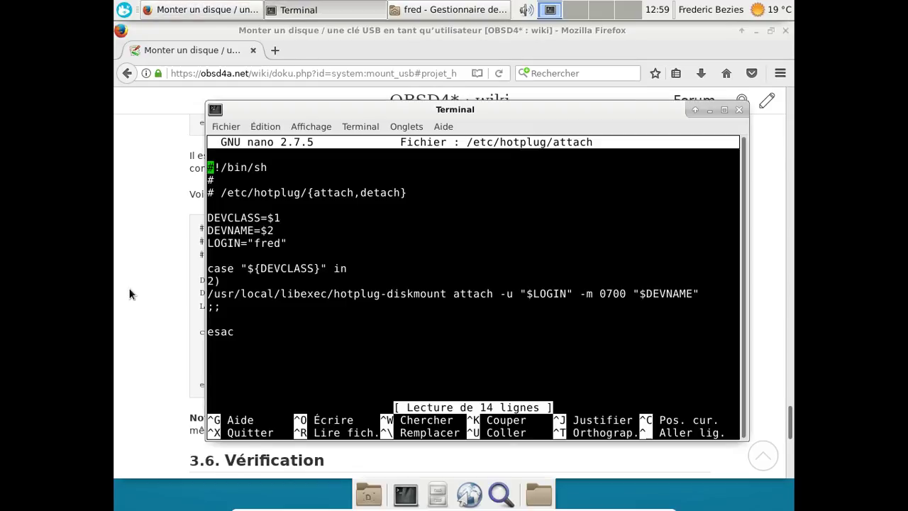
Quit nano and make /etc/hotplug/attach executable with chmod +x.
{"action": "key", "text": "ctrl+x"}
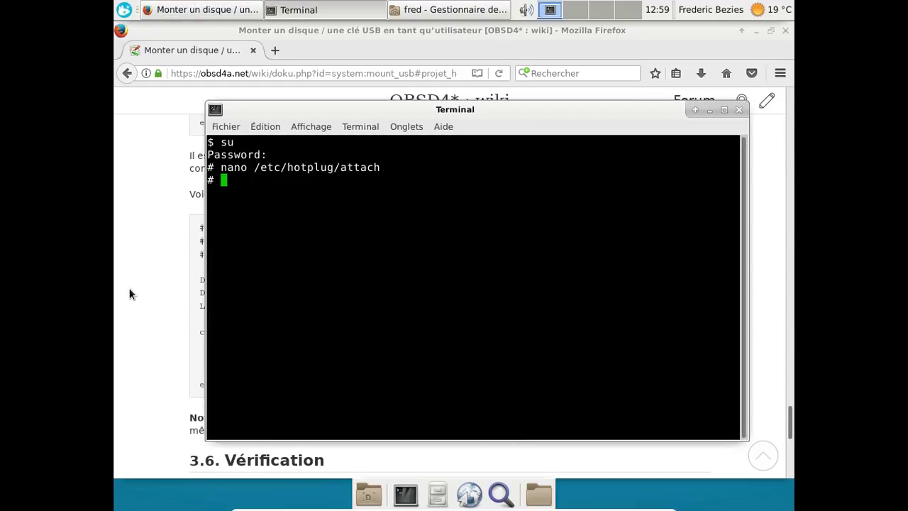
{"action": "type", "text": "chmod +x "}
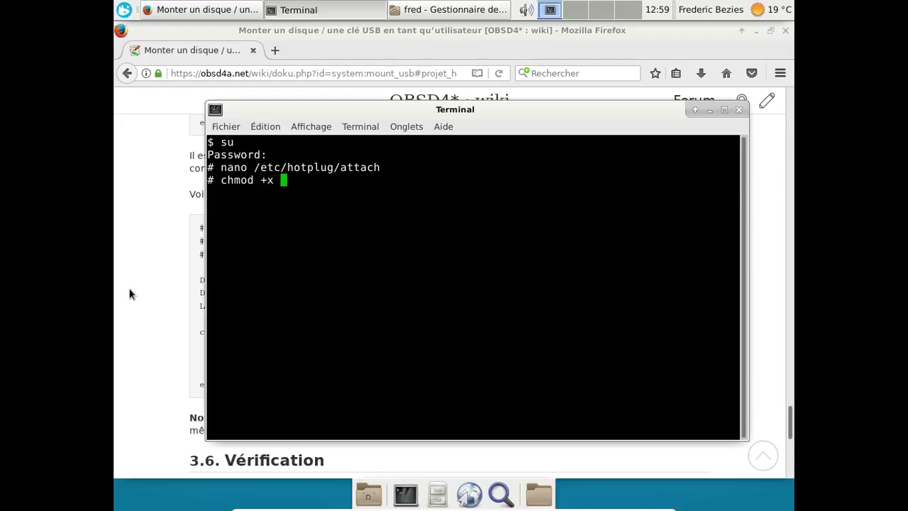
{"action": "type", "text": "/etc/ho"}
{"action": "key", "text": "Tab"}
{"action": "key", "text": "Tab"}
{"action": "type", "text": "t"}
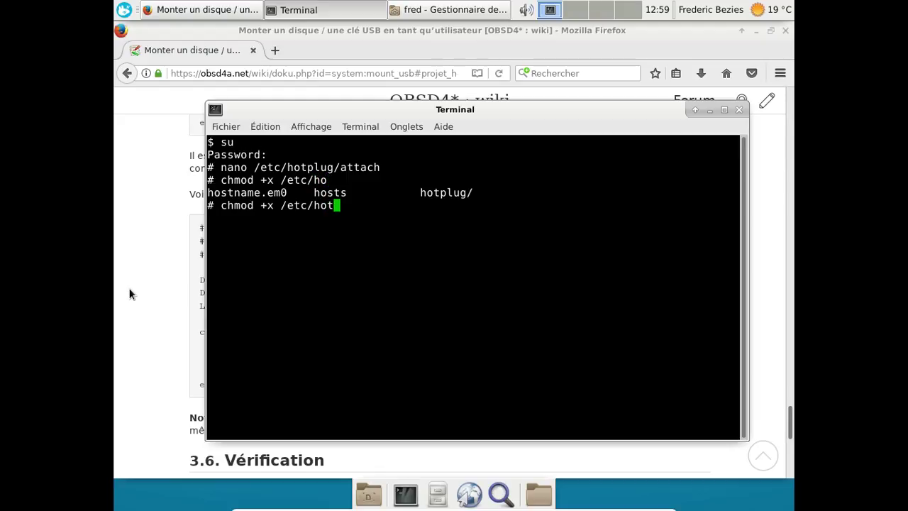
{"action": "key", "text": "Tab"}
{"action": "type", "text": "a"}
{"action": "key", "text": "Tab"}
{"action": "key", "text": "Return"}
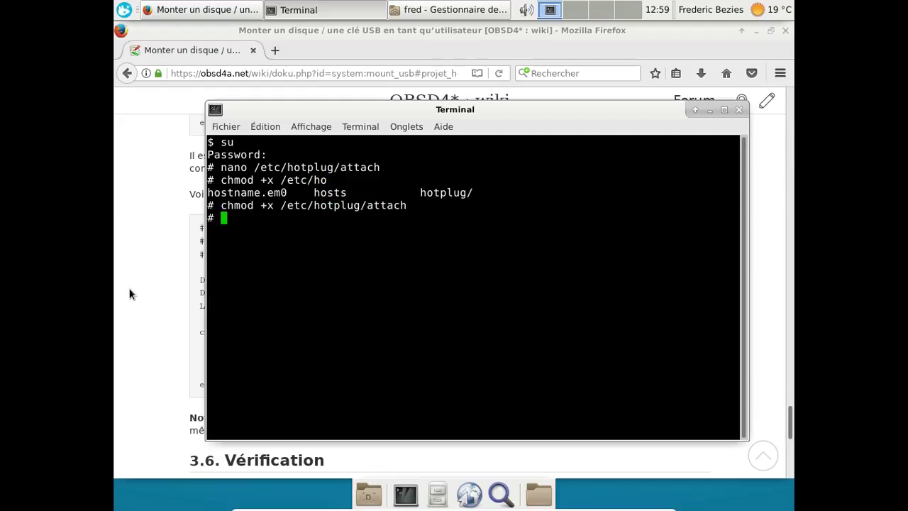
Exit the root shell and close the terminal window.
{"action": "type", "text": "exit"}
{"action": "key", "text": "Return"}
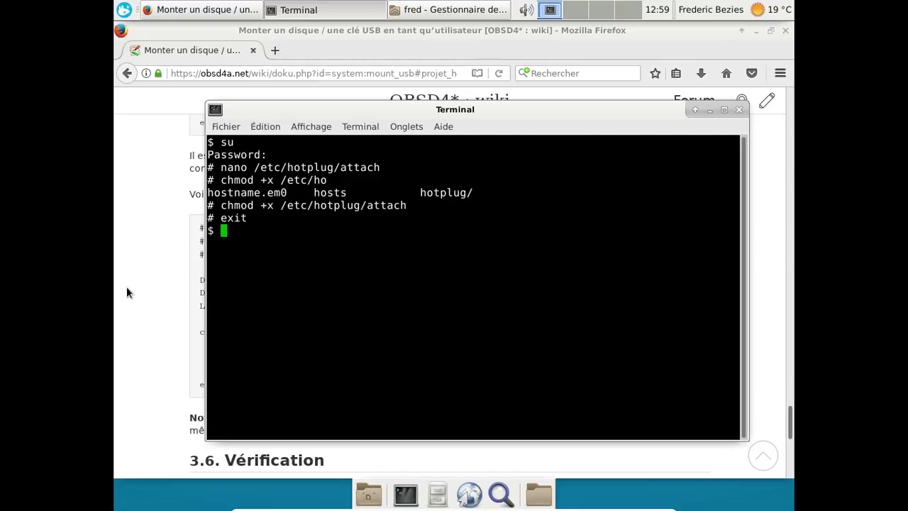
{"action": "left_click", "coordinate": [738, 109]}
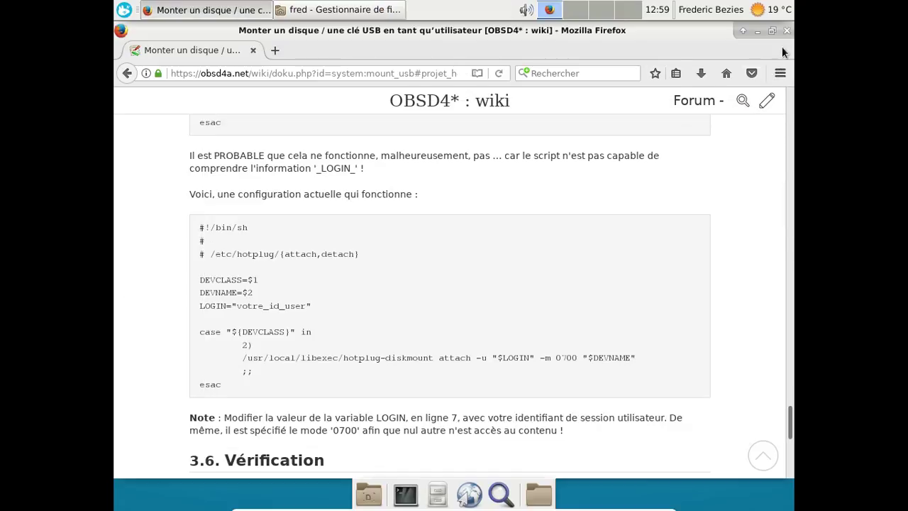
Close Firefox and the file manager, then shut down OpenBSD with Éteindre from the Whisker Menu.
{"action": "left_click", "coordinate": [787, 31]}
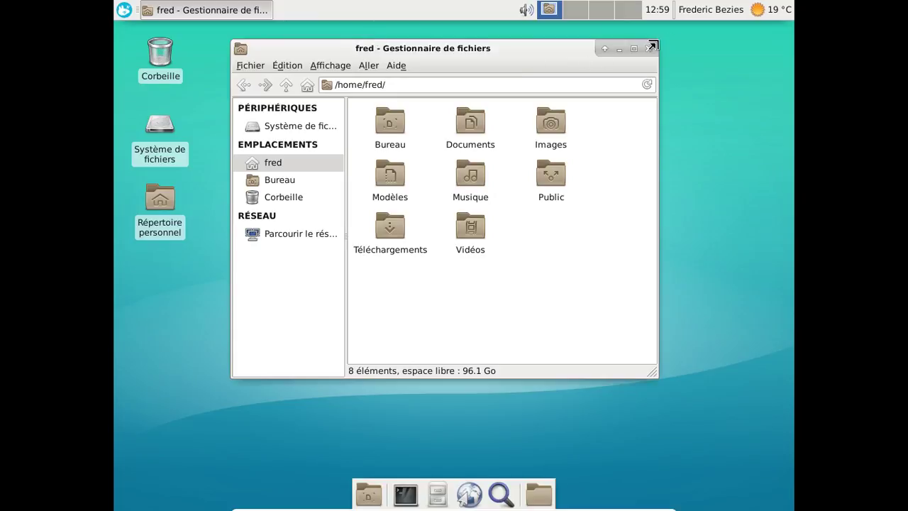
{"action": "left_click", "coordinate": [652, 46]}
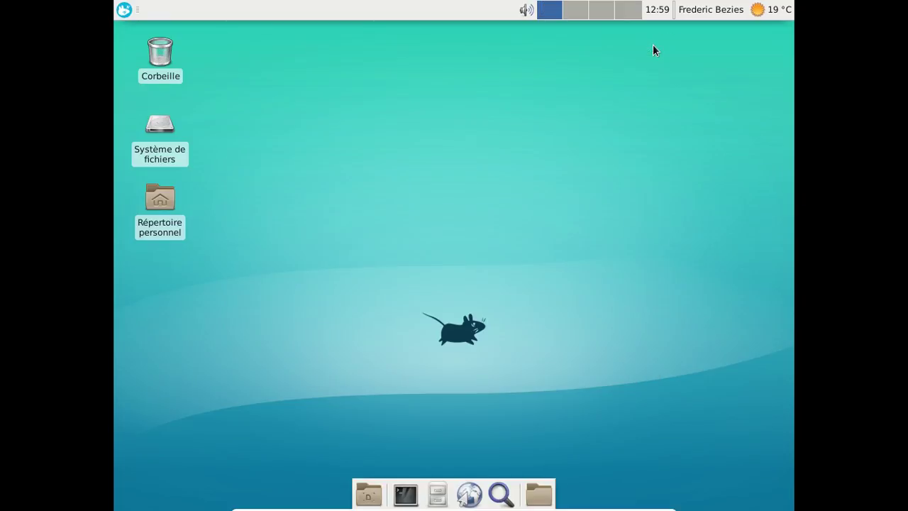
{"action": "left_click", "coordinate": [122, 10]}
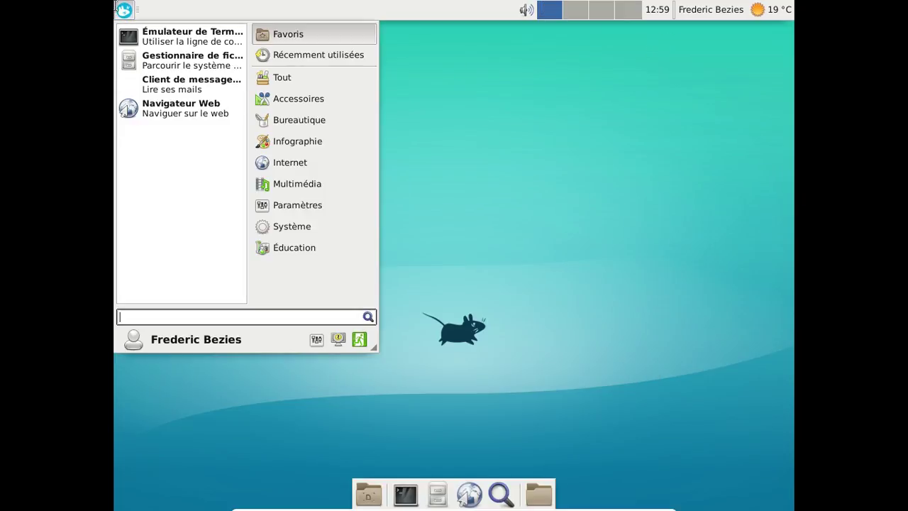
{"action": "left_click", "coordinate": [366, 344]}
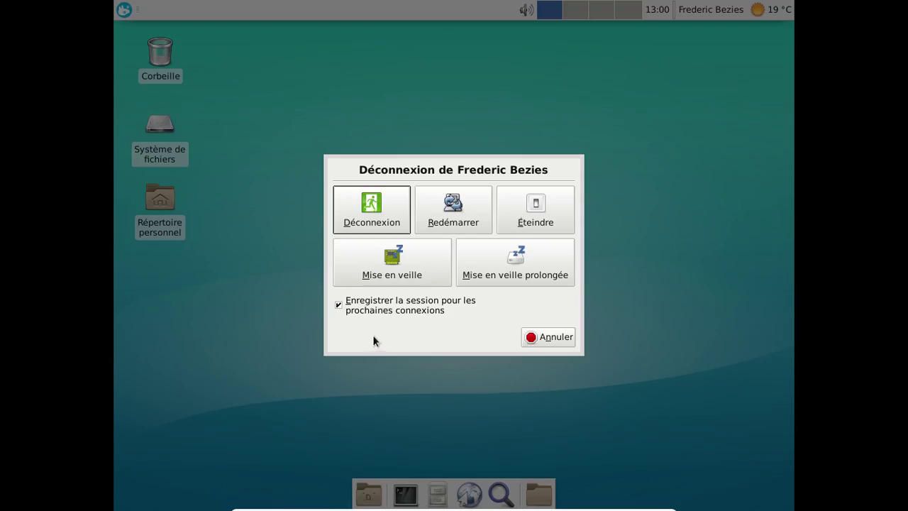
{"action": "left_click", "coordinate": [504, 223]}
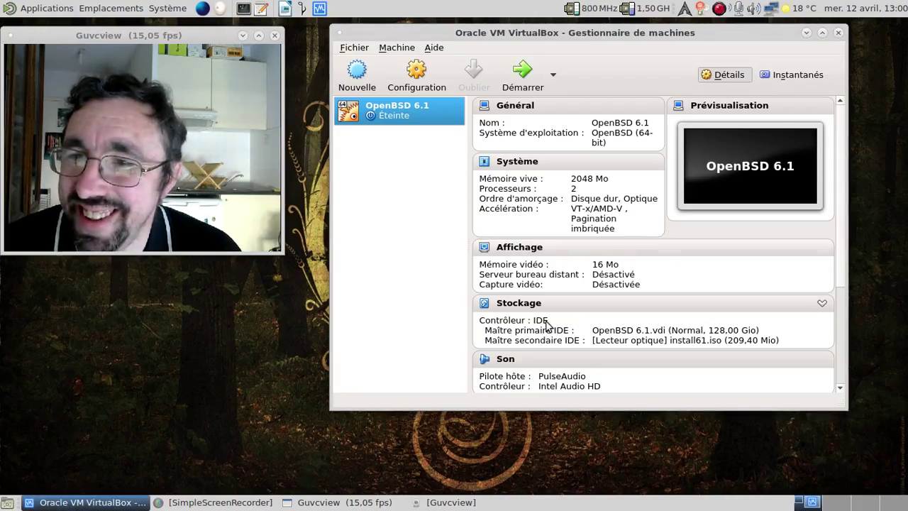
Change the Son controller from Intel Audio HD to ICH AC97 and start OpenBSD 6.1 again.
{"action": "scroll", "coordinate": [561, 348], "scroll_direction": "down", "scroll_amount": 3}
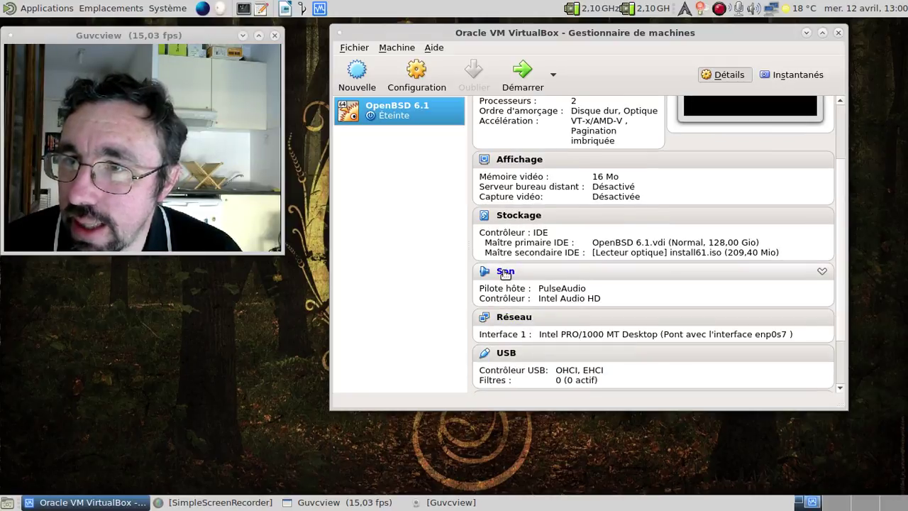
{"action": "left_click", "coordinate": [505, 273]}
{"action": "left_click", "coordinate": [547, 142]}
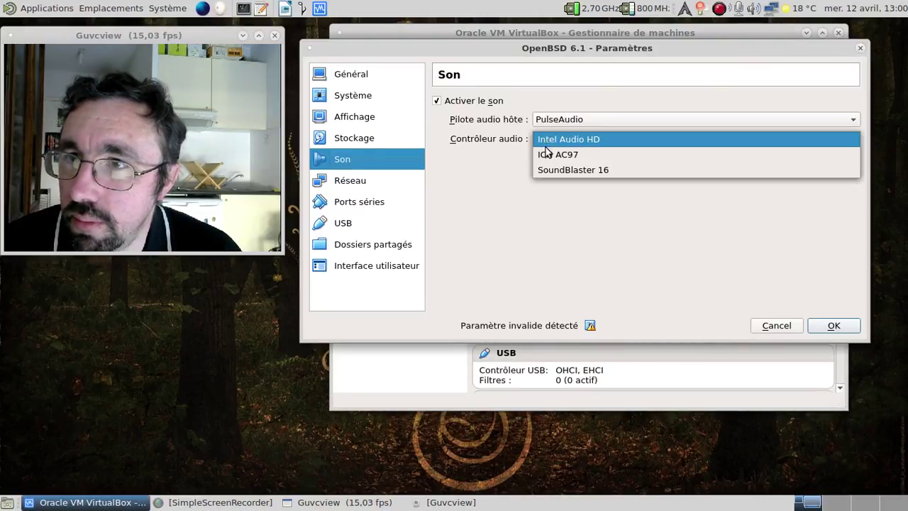
{"action": "left_click", "coordinate": [547, 154]}
{"action": "left_click", "coordinate": [827, 325]}
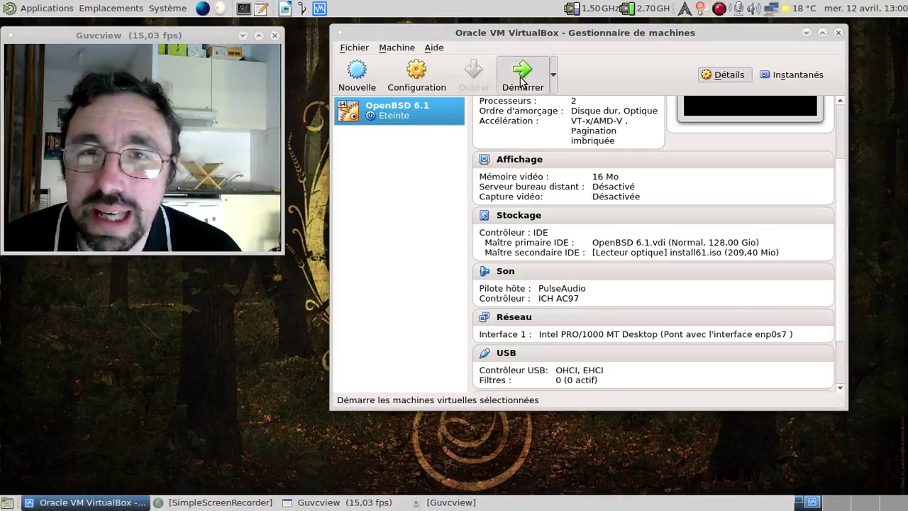
{"action": "left_click", "coordinate": [521, 78]}
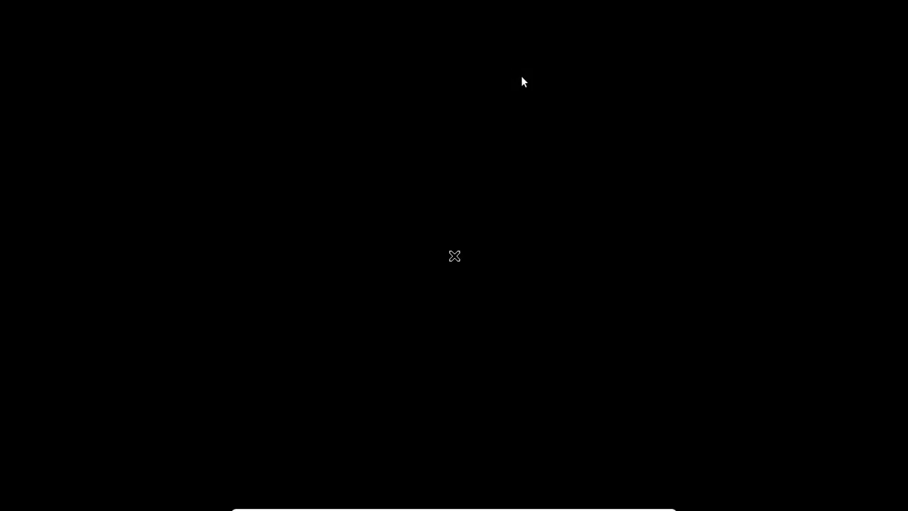
Log in at the OpenBSD login screen with the user's name and password.
{"action": "type", "text": "fred"}
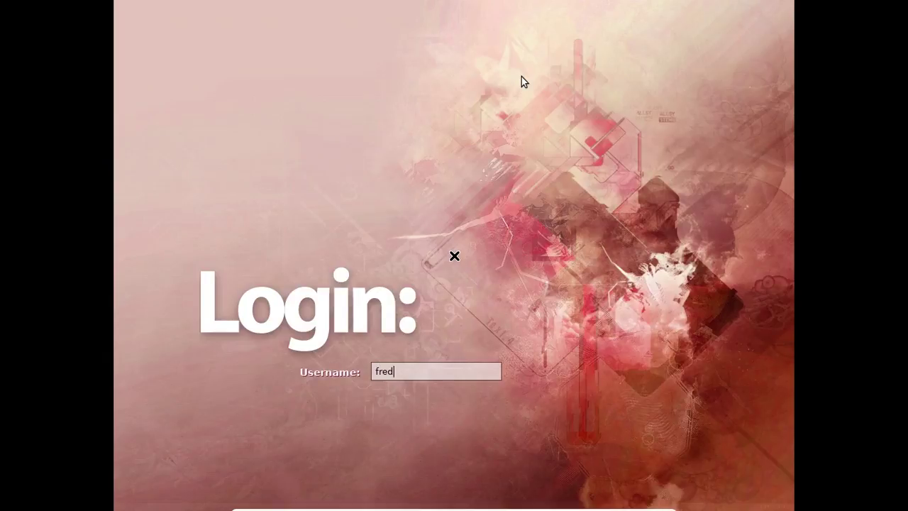
{"action": "key", "text": "Return"}
{"action": "type", "text": "password"}
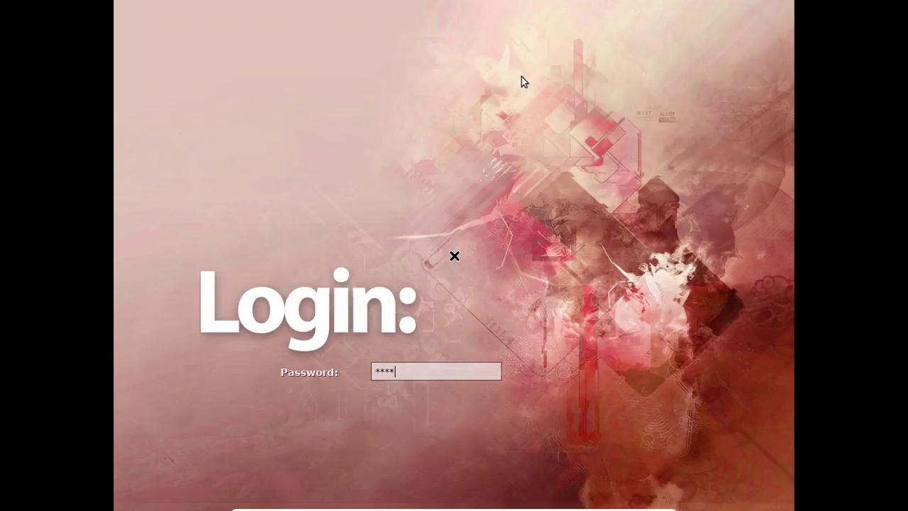
{"action": "key", "text": "Return"}
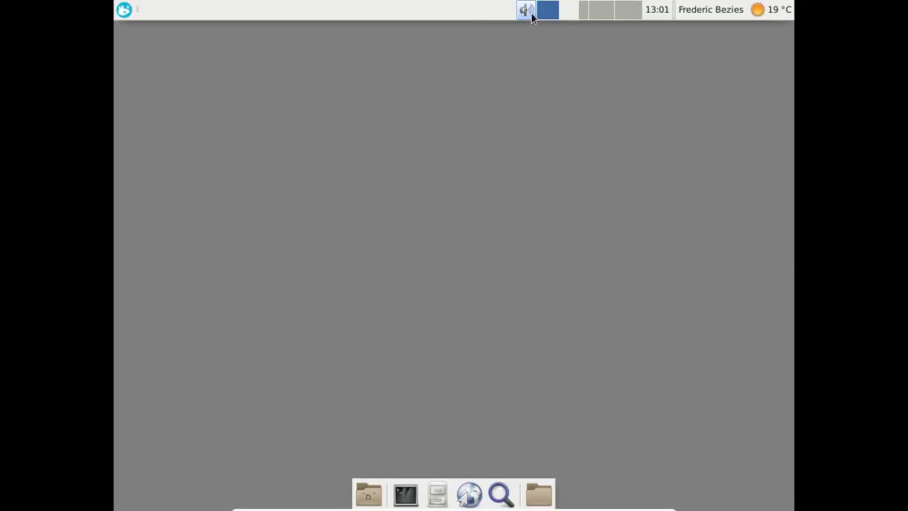
Launch the audio mixer and enable the Haut-parleur, Entrée ligne and Micro controls.
{"action": "right_click", "coordinate": [532, 16]}
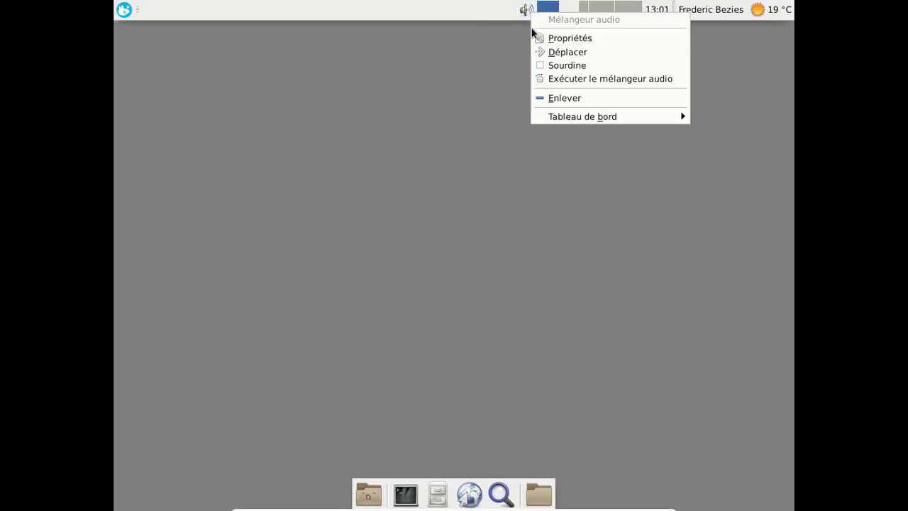
{"action": "left_click", "coordinate": [548, 76]}
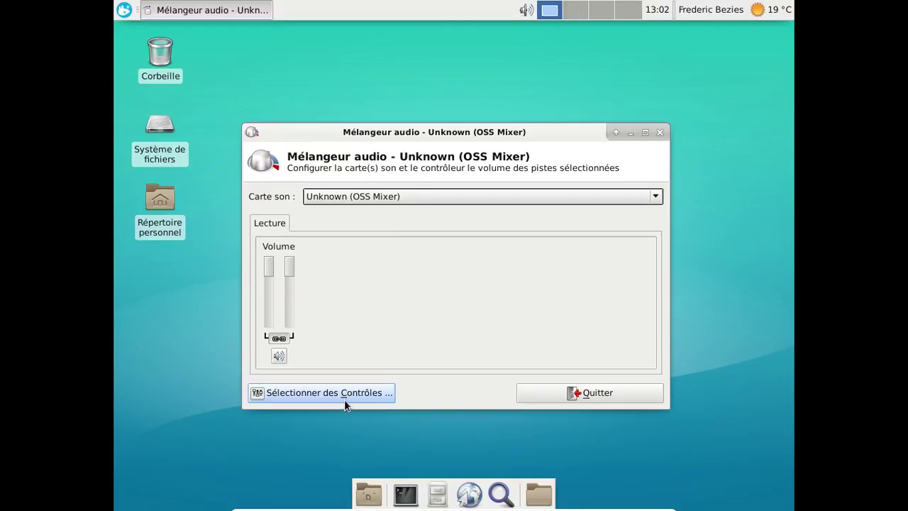
{"action": "left_click", "coordinate": [344, 396]}
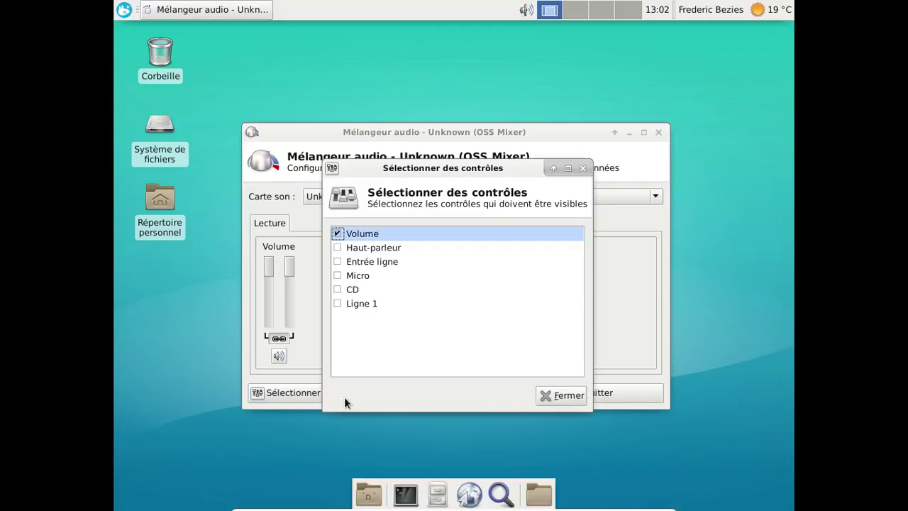
{"action": "left_click", "coordinate": [338, 248]}
{"action": "left_click", "coordinate": [337, 261]}
{"action": "left_click", "coordinate": [338, 274]}
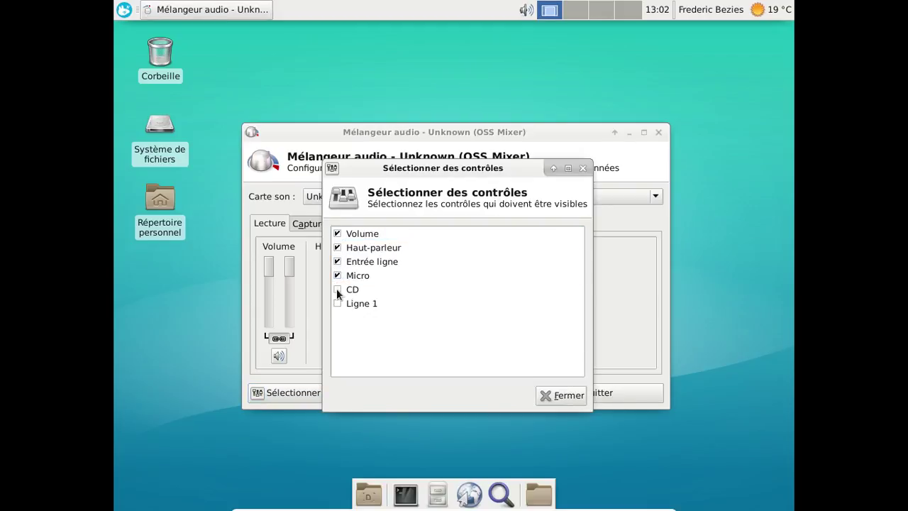
{"action": "left_click", "coordinate": [543, 396]}
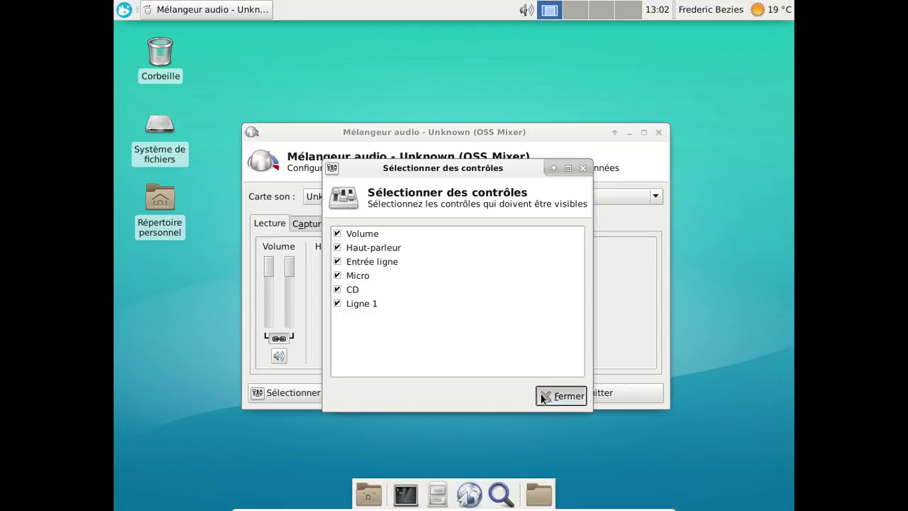
Check the capture and playback sliders, quit the mixer, and open a file manager.
{"action": "left_click", "coordinate": [302, 224]}
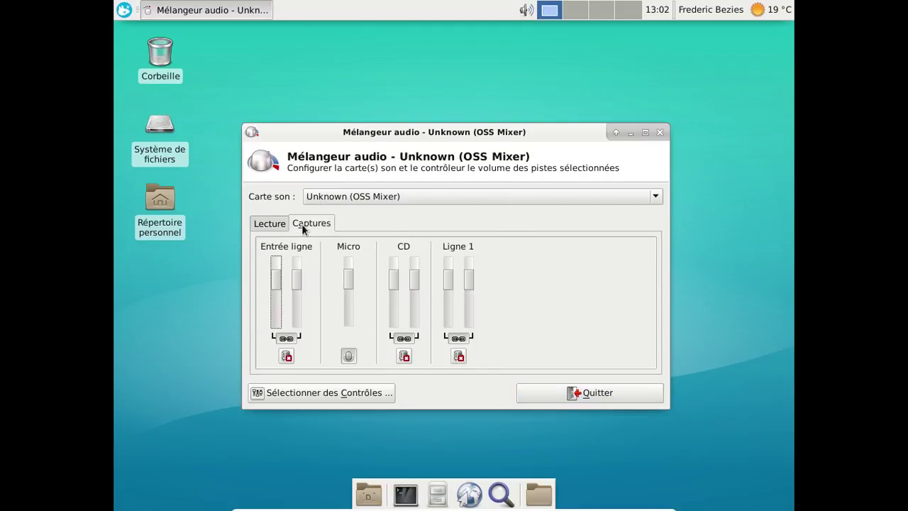
{"action": "left_click", "coordinate": [272, 224]}
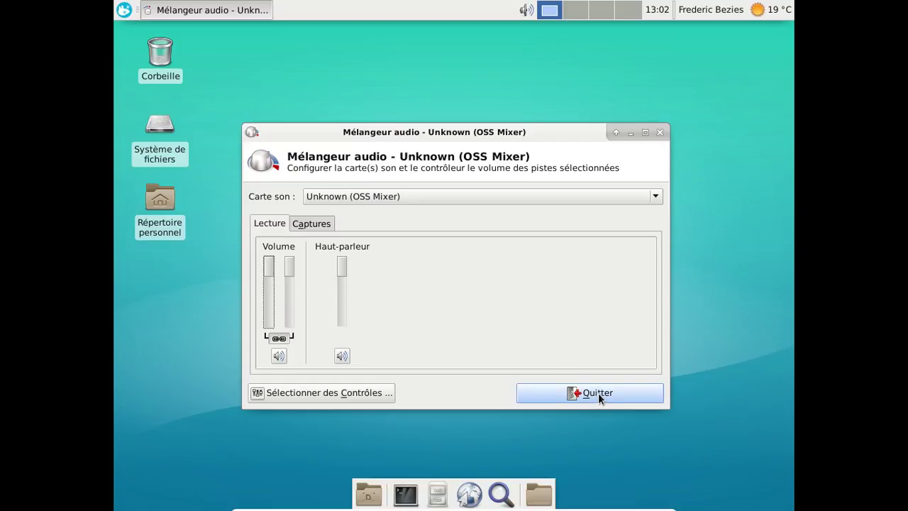
{"action": "left_click", "coordinate": [598, 393]}
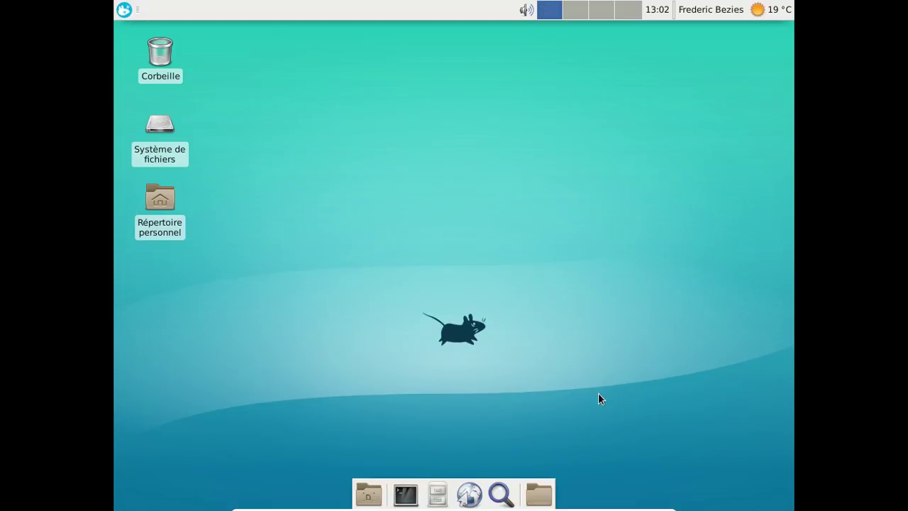
{"action": "left_click", "coordinate": [442, 494]}
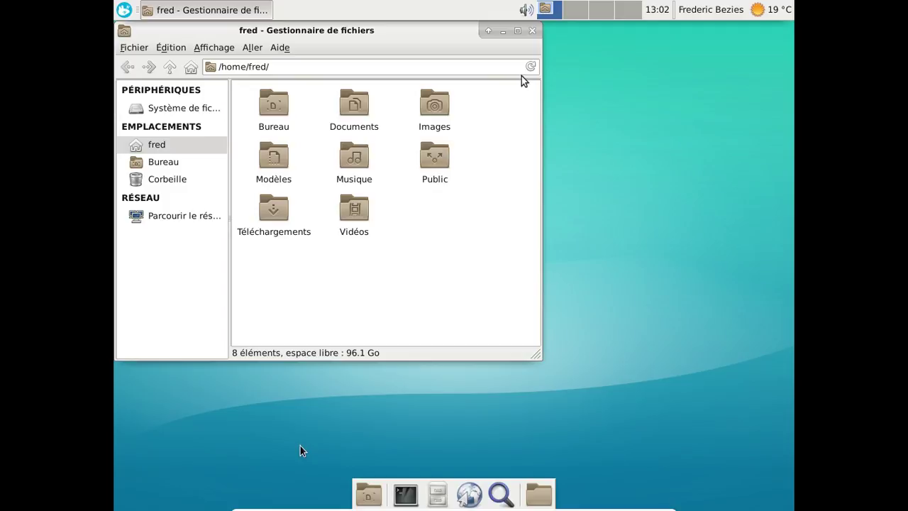
Attach the USB DISK 2.0 stick via Périphériques > USB in the mini-toolbar.
{"action": "mouse_move", "coordinate": [329, 508]}
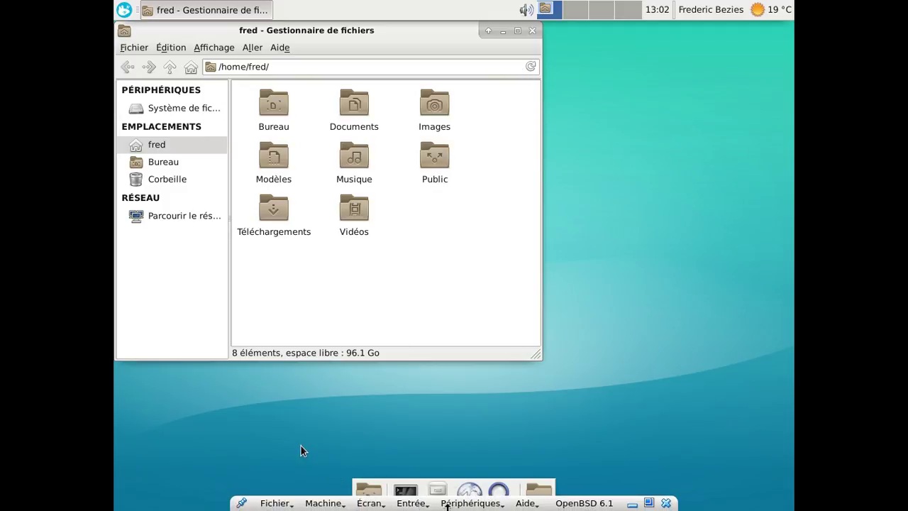
{"action": "left_click", "coordinate": [471, 503]}
{"action": "mouse_move", "coordinate": [469, 408]}
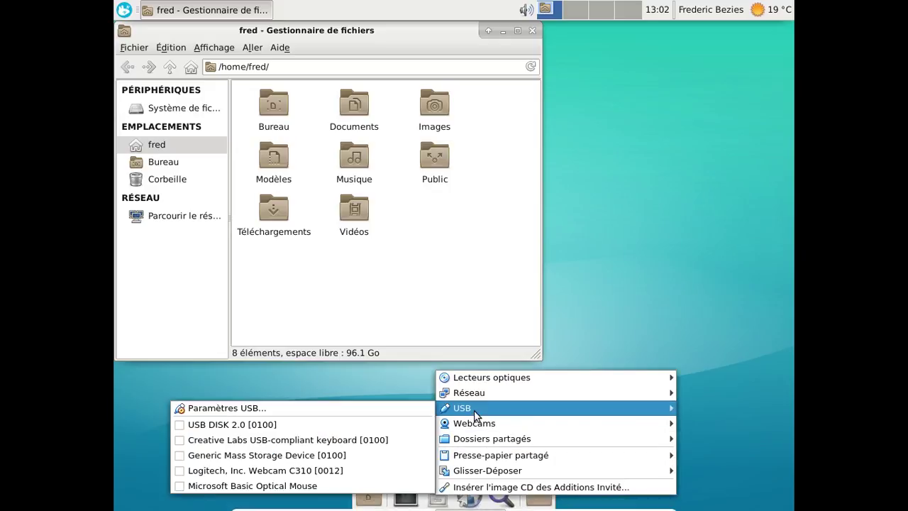
{"action": "left_click", "coordinate": [301, 426]}
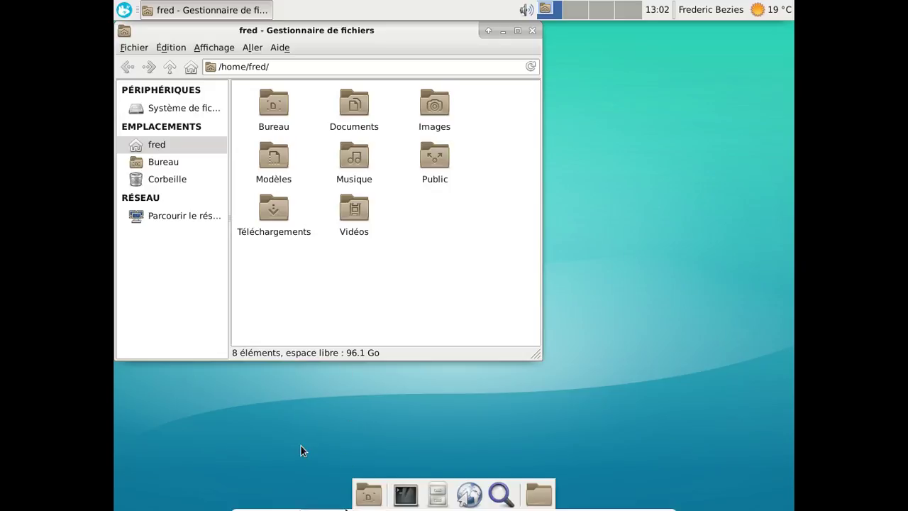
Switch the virtual machine to scaled mode, then back to full screen.
{"action": "left_click", "coordinate": [369, 503]}
{"action": "left_click", "coordinate": [393, 406]}
{"action": "left_click", "coordinate": [197, 41]}
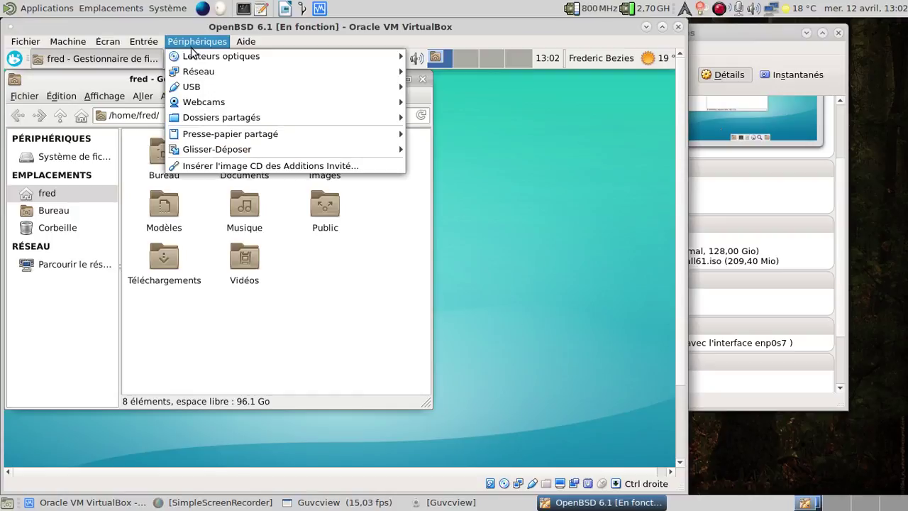
{"action": "mouse_move", "coordinate": [198, 57]}
{"action": "mouse_move", "coordinate": [155, 42]}
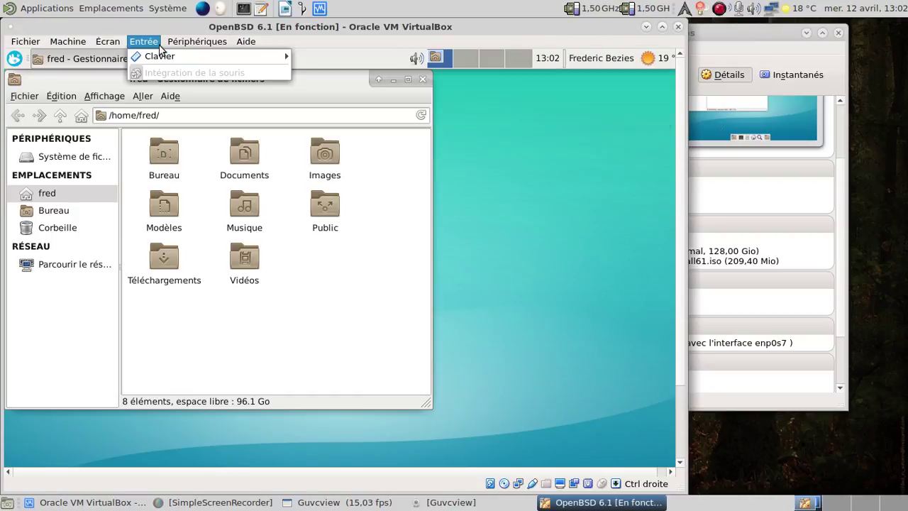
{"action": "mouse_move", "coordinate": [108, 41]}
{"action": "left_click", "coordinate": [138, 56]}
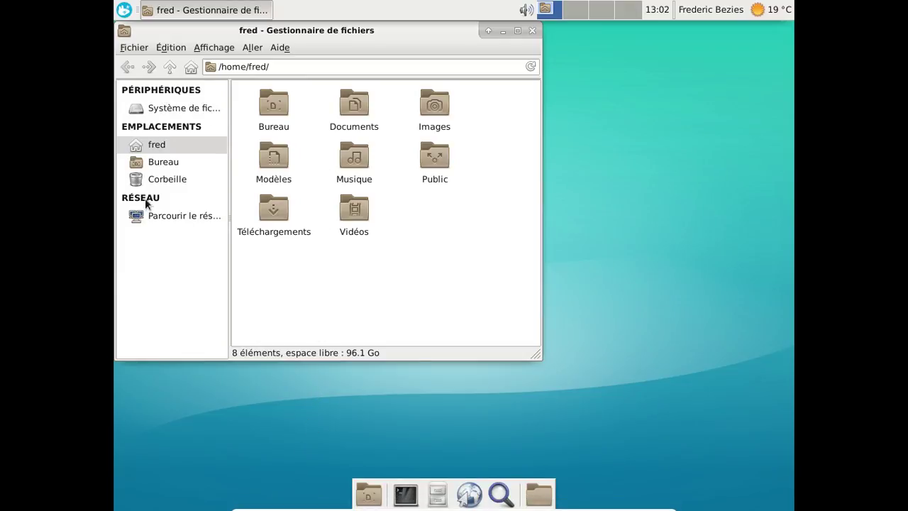
Browse / > vol > USB DISK 2.0 > compiz and move the Thunar window right.
{"action": "left_click", "coordinate": [188, 111]}
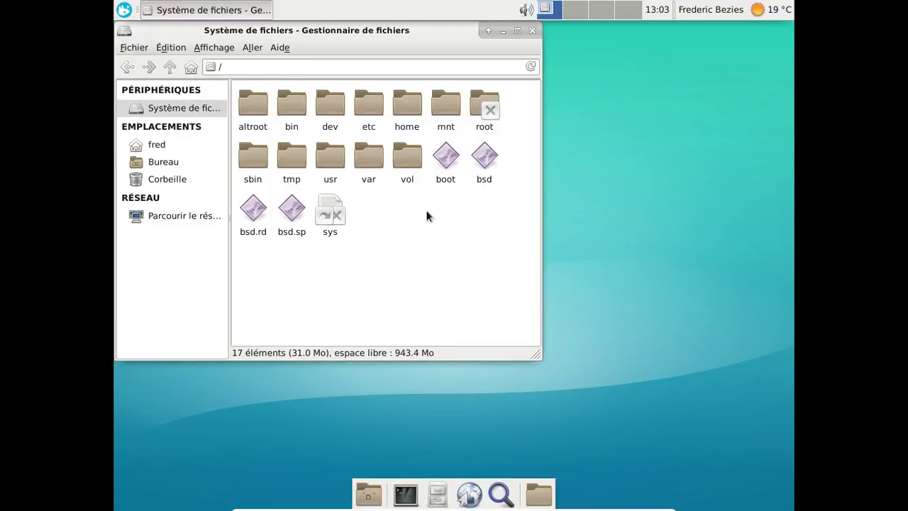
{"action": "double_click", "coordinate": [409, 157]}
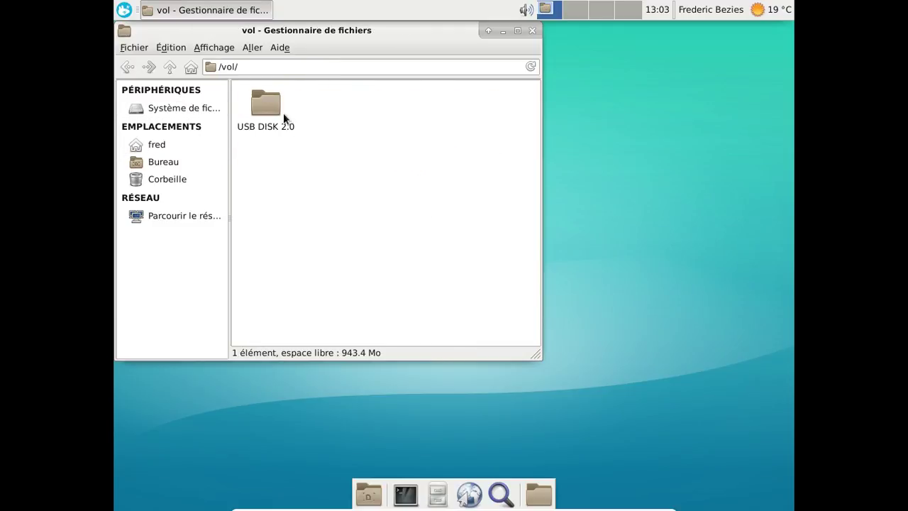
{"action": "double_click", "coordinate": [280, 111]}
{"action": "double_click", "coordinate": [259, 105]}
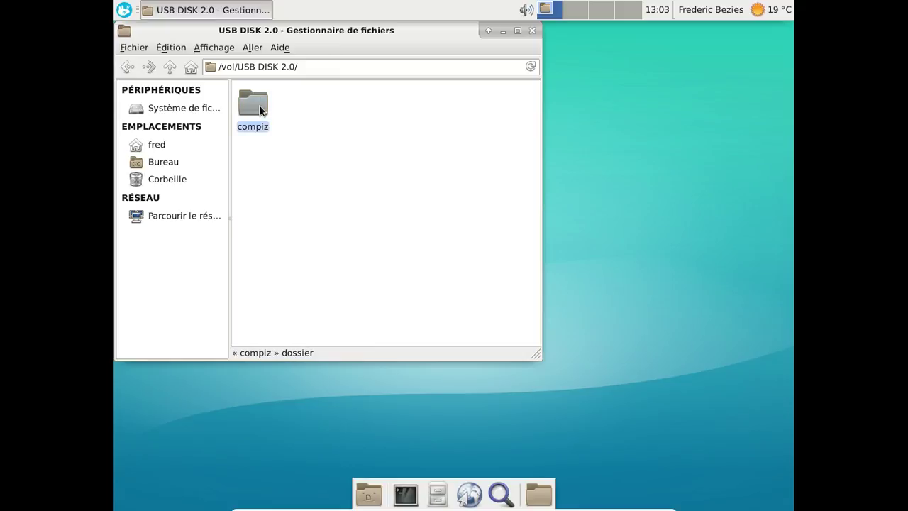
{"action": "left_click_drag", "start_coordinate": [307, 35], "coordinate": [526, 71]}
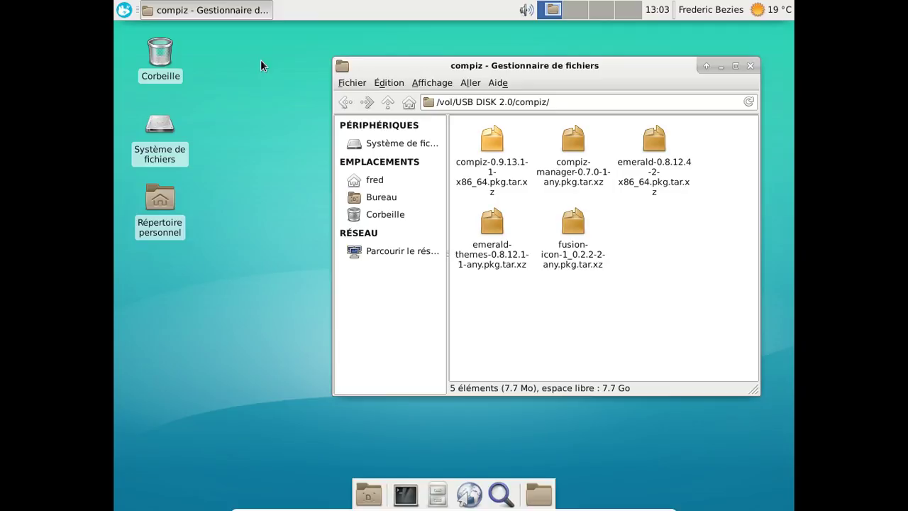
Open the home Images folder, then search the Whisker Menu for "cap".
{"action": "left_click", "coordinate": [387, 179]}
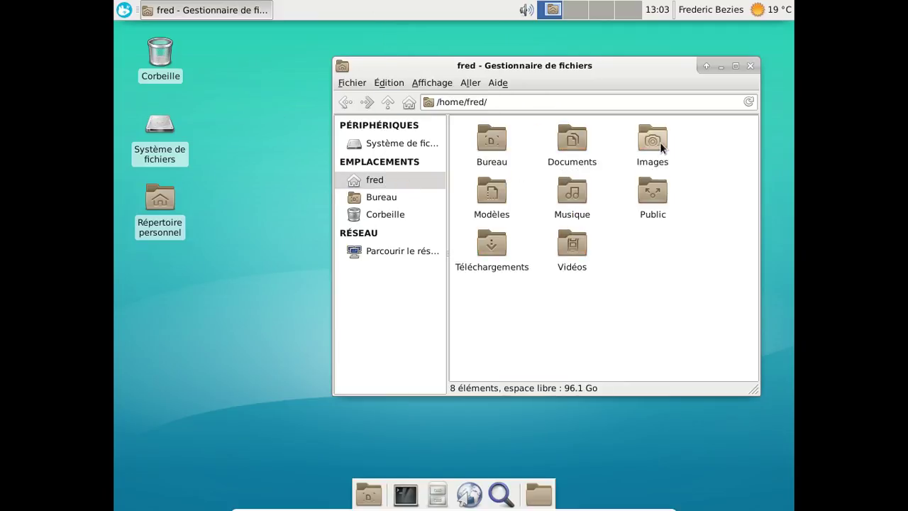
{"action": "double_click", "coordinate": [659, 145]}
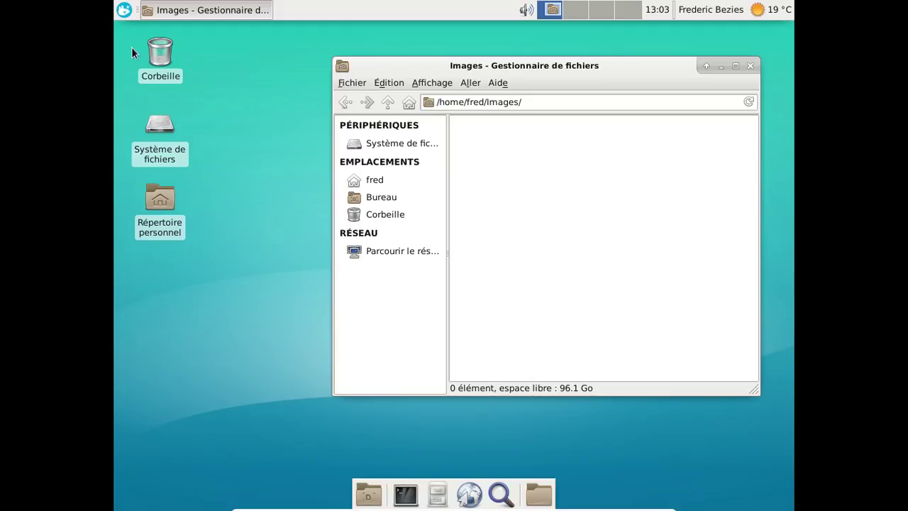
{"action": "left_click", "coordinate": [125, 10]}
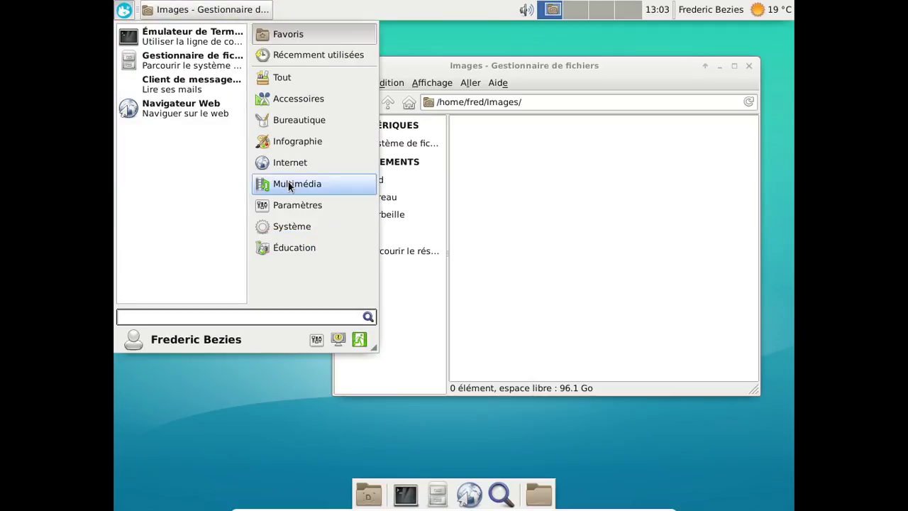
{"action": "type", "text": "cap"}
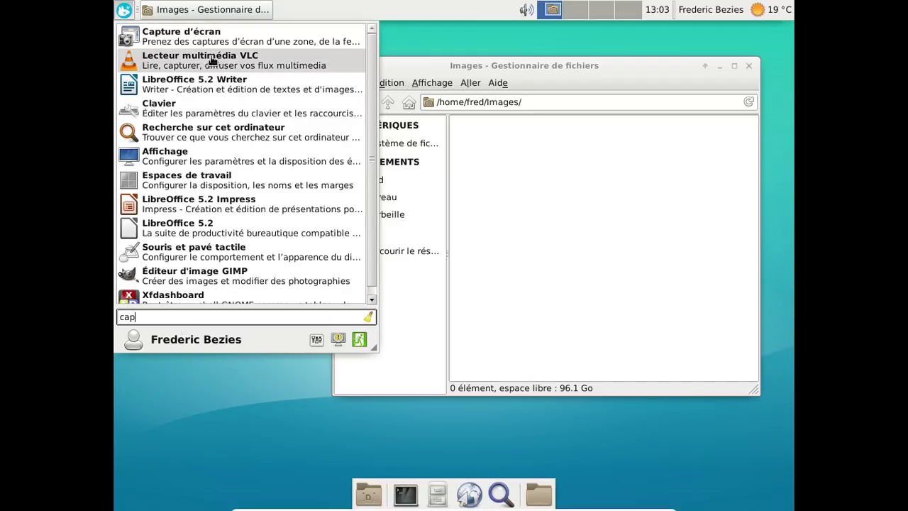
Launch Capture d'écran, reposition its dialog, and point Thunar at the home folder.
{"action": "left_click", "coordinate": [209, 42]}
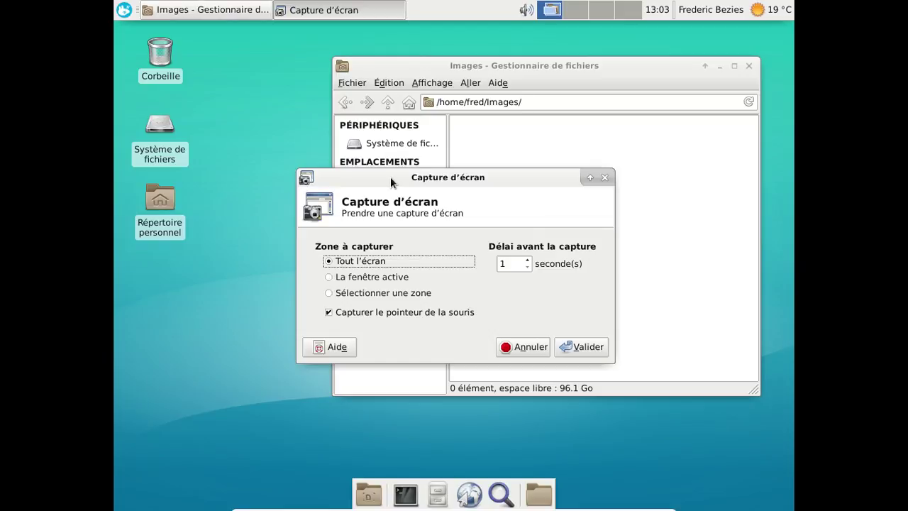
{"action": "left_click_drag", "start_coordinate": [547, 183], "coordinate": [464, 277]}
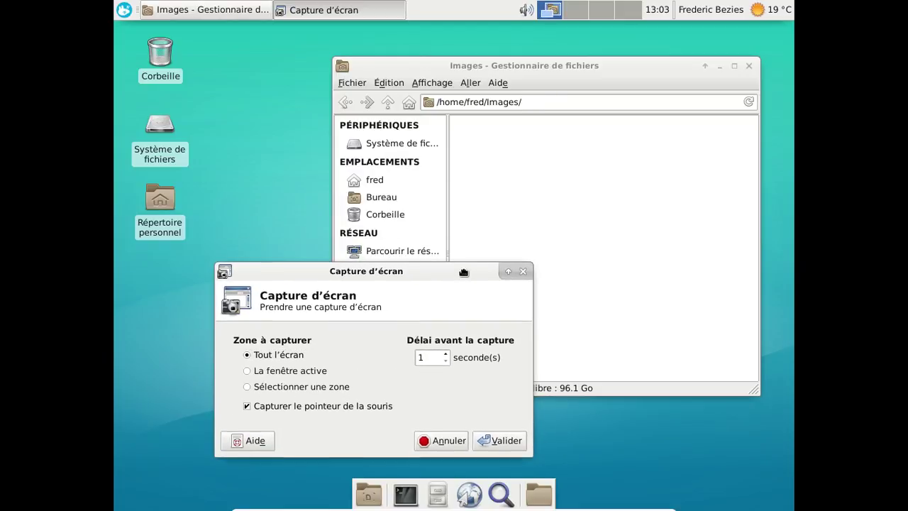
{"action": "left_click", "coordinate": [391, 152]}
{"action": "left_click", "coordinate": [376, 180]}
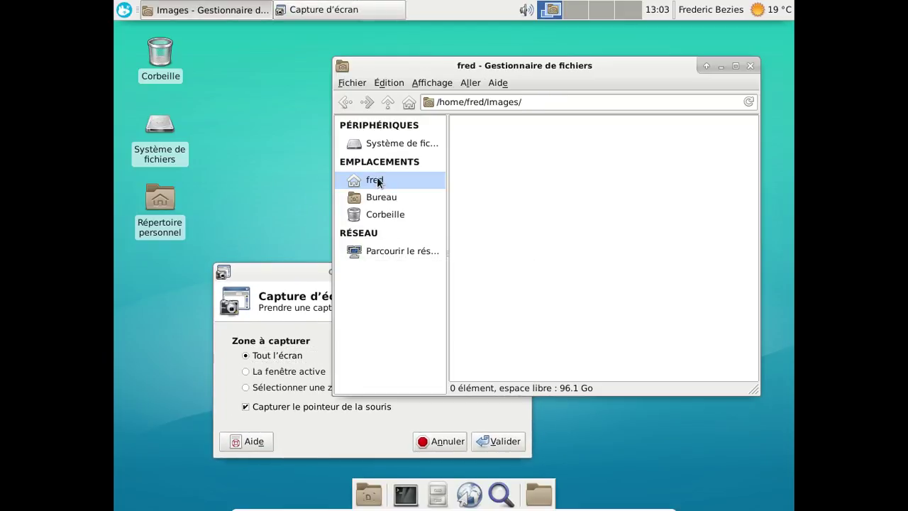
{"action": "left_click", "coordinate": [303, 284]}
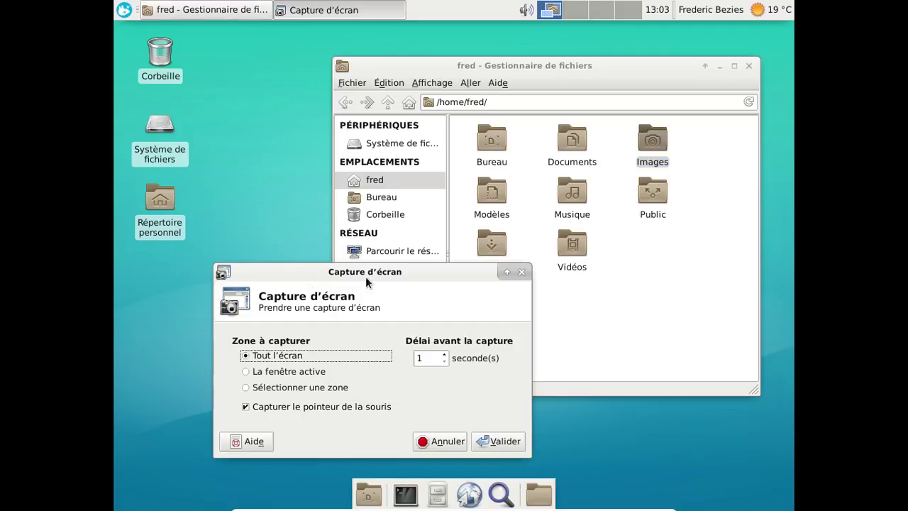
Capture the full screen and save the PNG into the Images folder.
{"action": "left_click", "coordinate": [493, 440]}
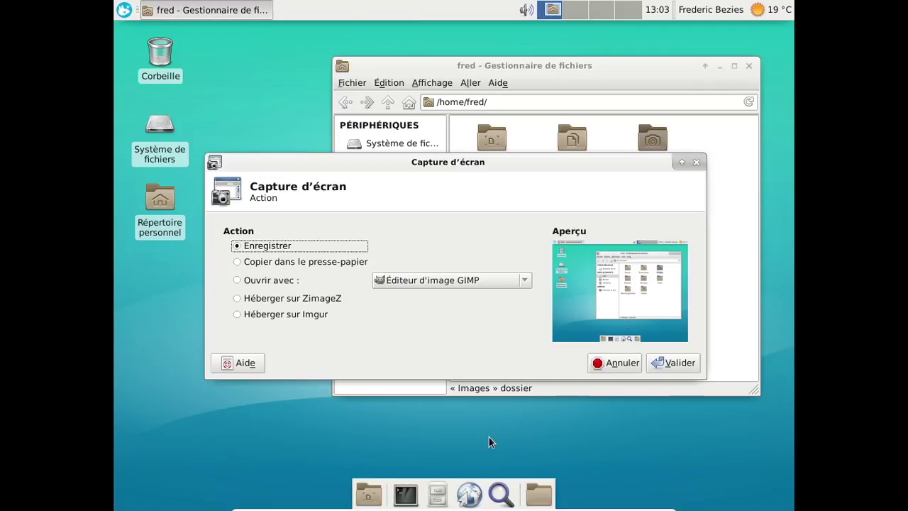
{"action": "left_click", "coordinate": [675, 363]}
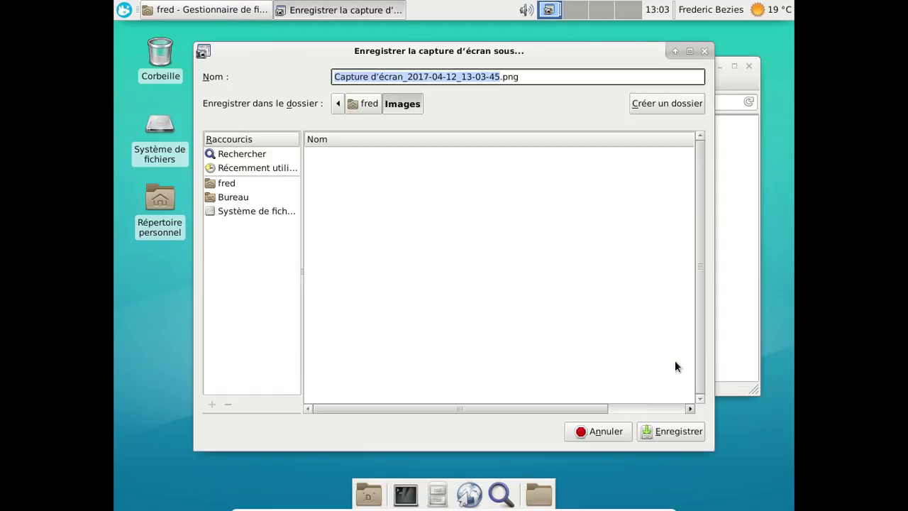
{"action": "left_click", "coordinate": [667, 427]}
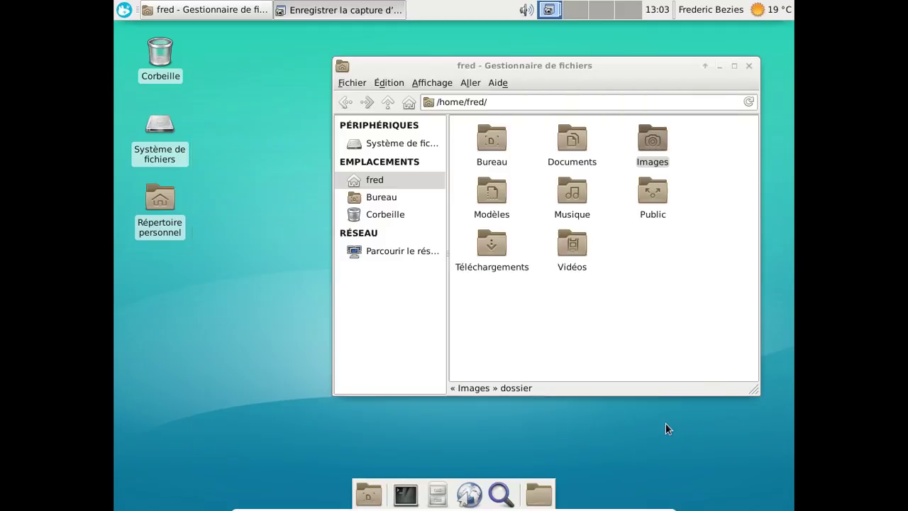
Select the new screenshot in Images, then send a link to the vol folder to the Bureau.
{"action": "double_click", "coordinate": [645, 140]}
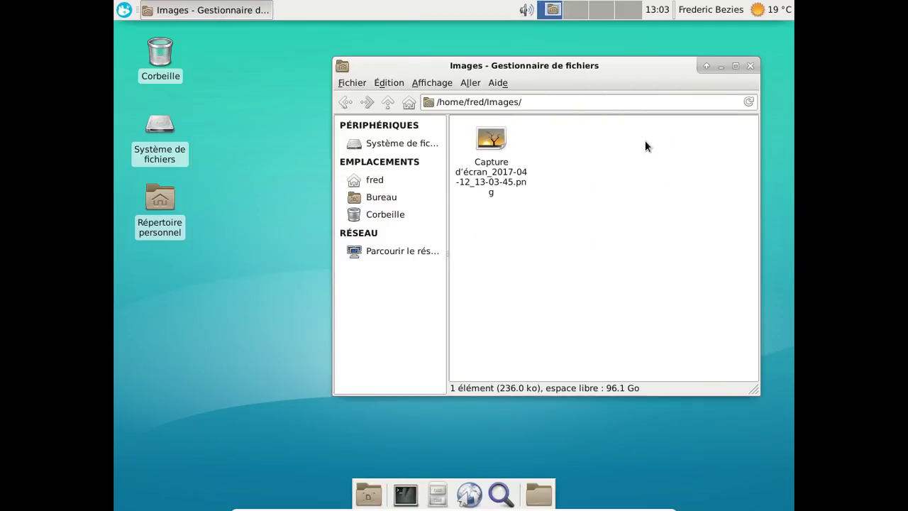
{"action": "left_click", "coordinate": [505, 153]}
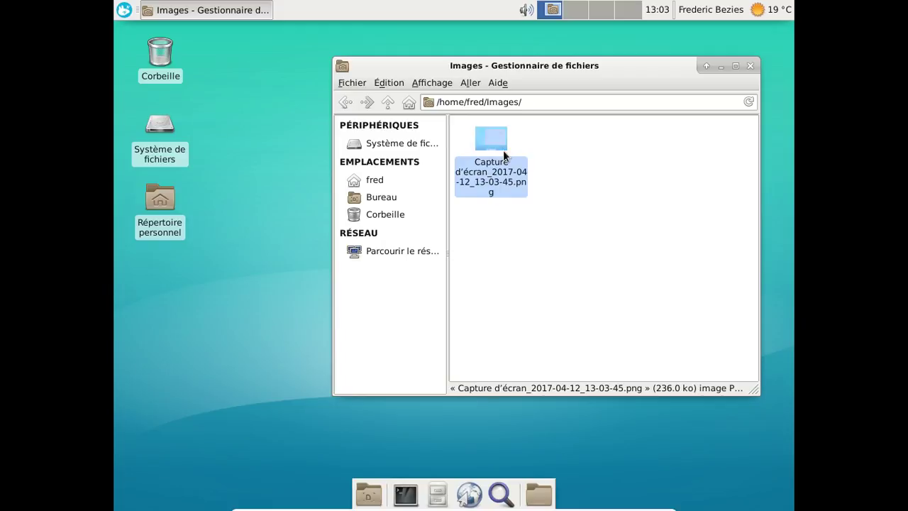
{"action": "left_click", "coordinate": [397, 147]}
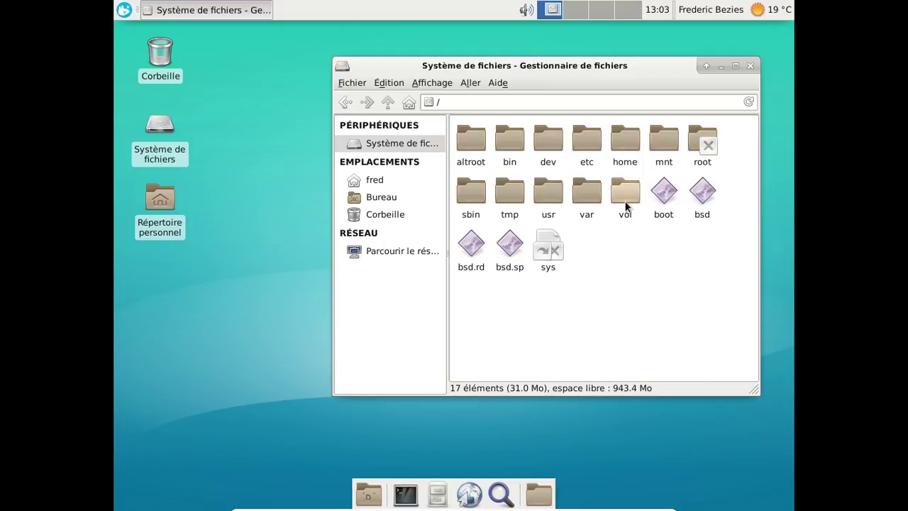
{"action": "left_click", "coordinate": [626, 205]}
{"action": "right_click", "coordinate": [626, 204]}
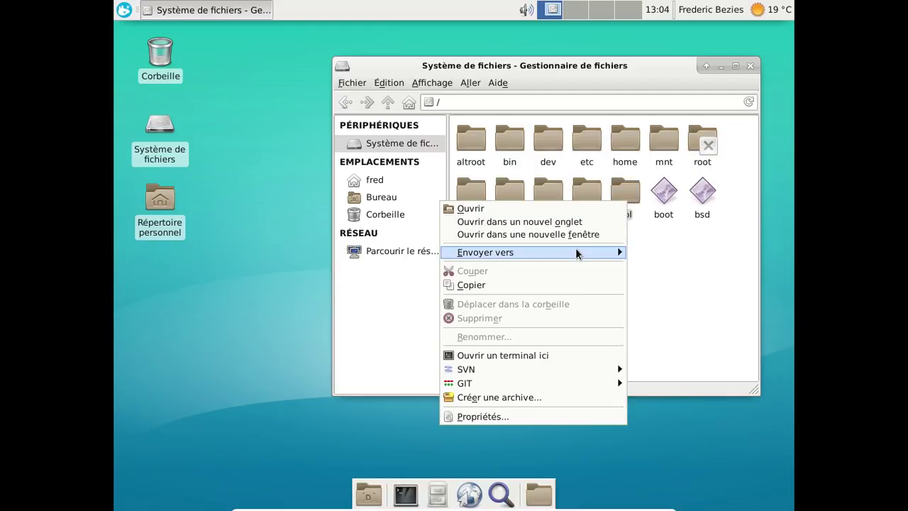
{"action": "mouse_move", "coordinate": [575, 252]}
{"action": "left_click", "coordinate": [302, 267]}
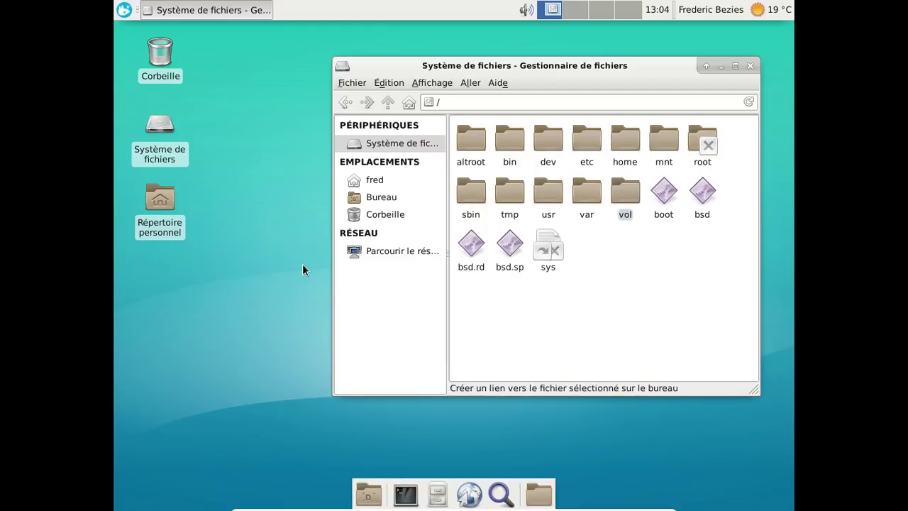
Open vol from the desktop link, paste the screenshot into USB DISK 2.0, and close the window.
{"action": "left_click", "coordinate": [155, 272]}
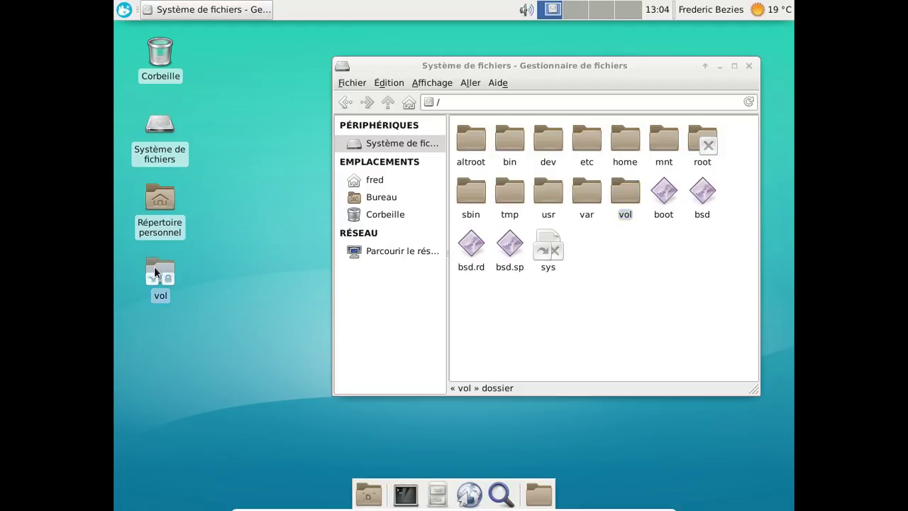
{"action": "double_click", "coordinate": [155, 272]}
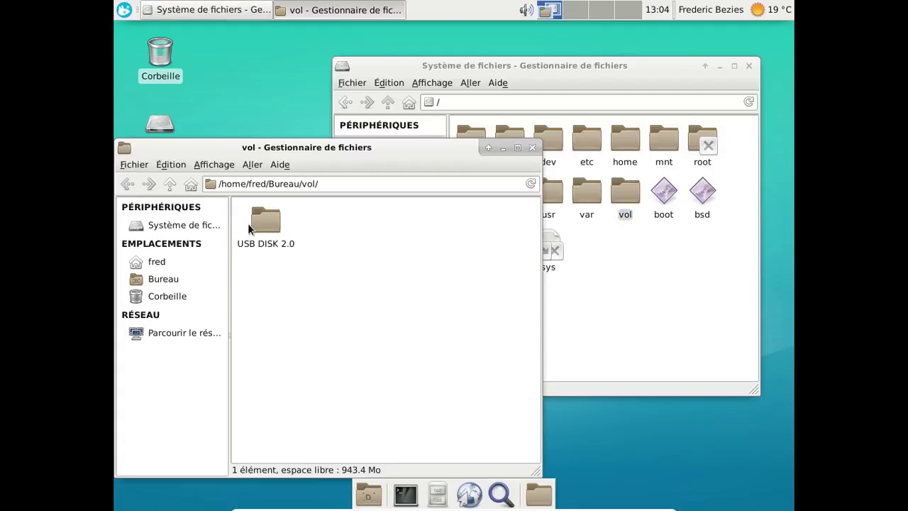
{"action": "left_click", "coordinate": [249, 226]}
{"action": "double_click", "coordinate": [248, 222]}
{"action": "right_click", "coordinate": [309, 261]}
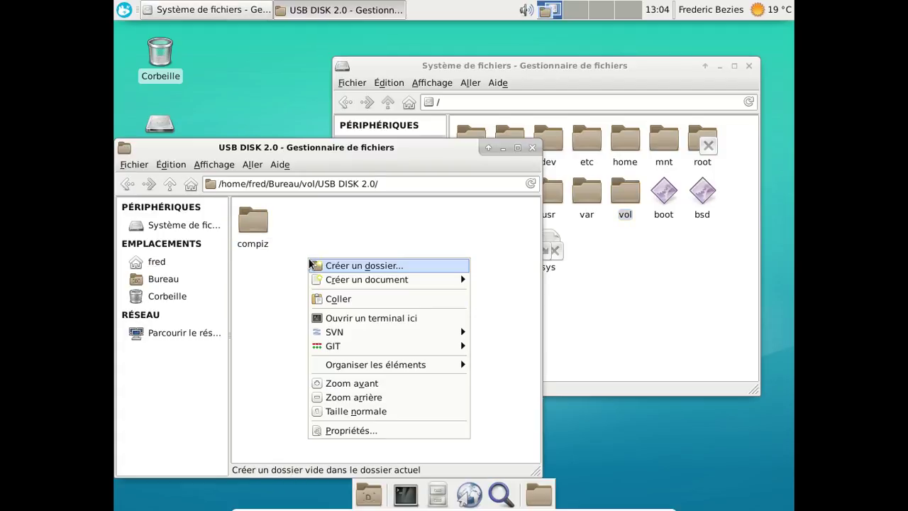
{"action": "left_click", "coordinate": [327, 298]}
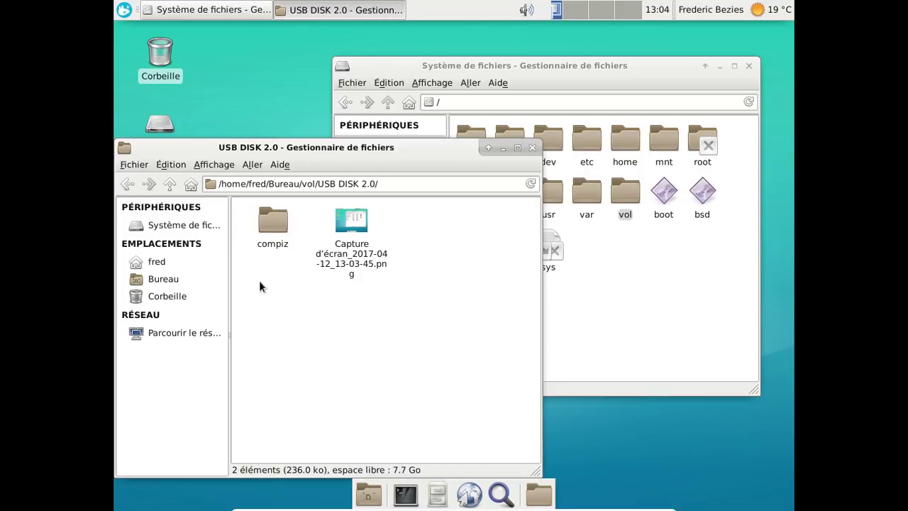
{"action": "left_click", "coordinate": [532, 148]}
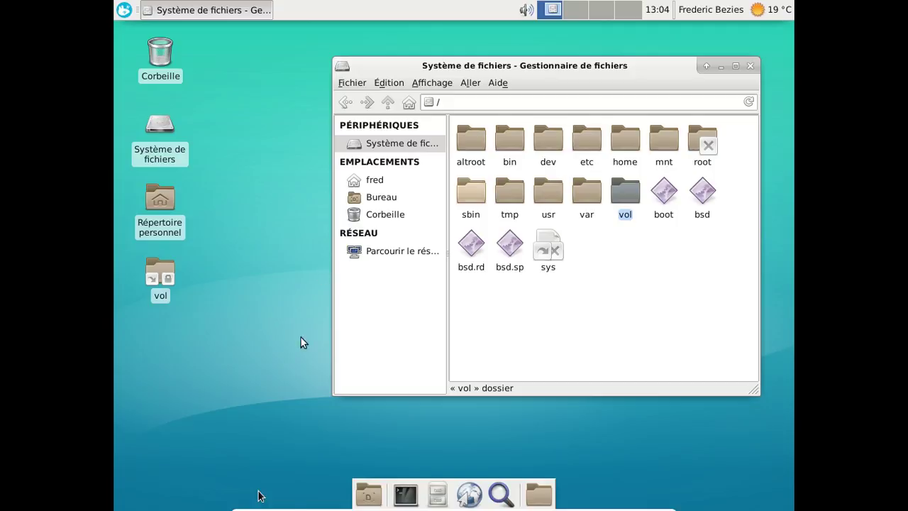
Detach the USB DISK 2.0 stick via Périphériques > USB in the mini-toolbar.
{"action": "mouse_move", "coordinate": [259, 493]}
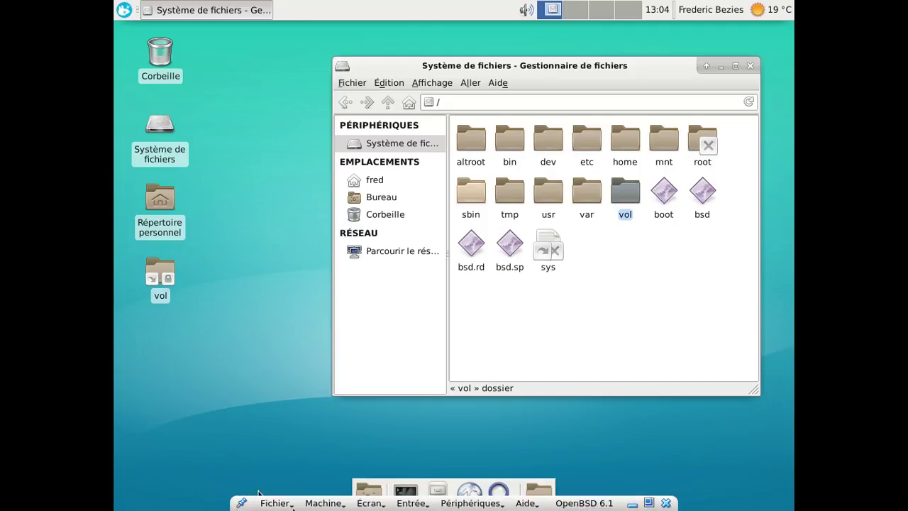
{"action": "left_click", "coordinate": [471, 503]}
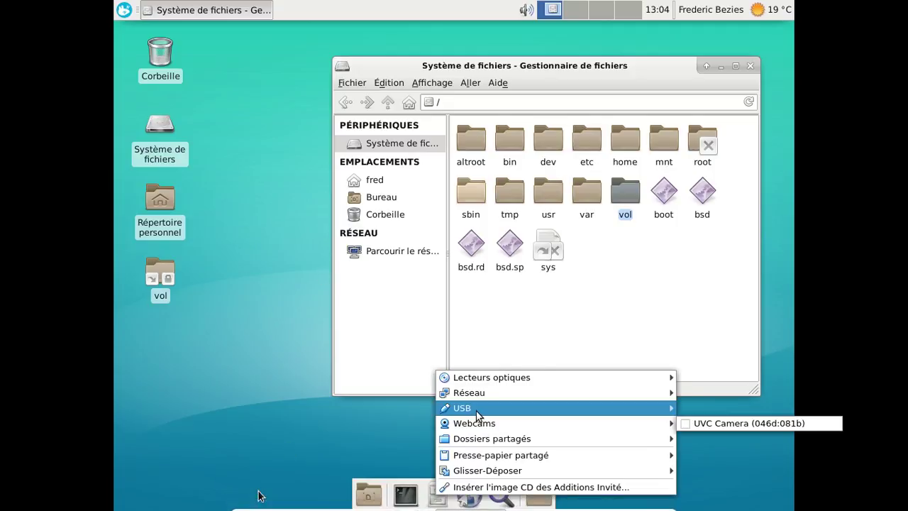
{"action": "mouse_move", "coordinate": [464, 410]}
{"action": "left_click", "coordinate": [381, 425]}
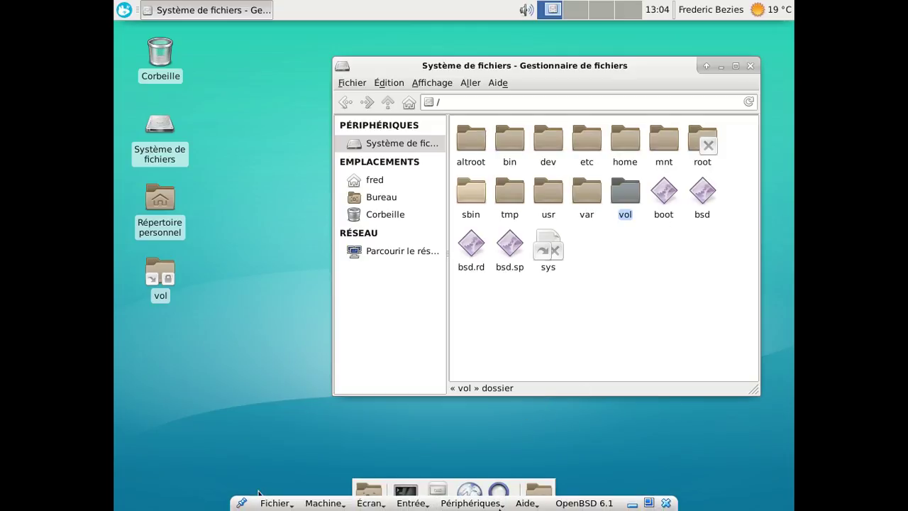
Leave fullscreen, return with Host+F, and close the Thunar window.
{"action": "left_click", "coordinate": [499, 505]}
{"action": "key", "text": "Escape"}
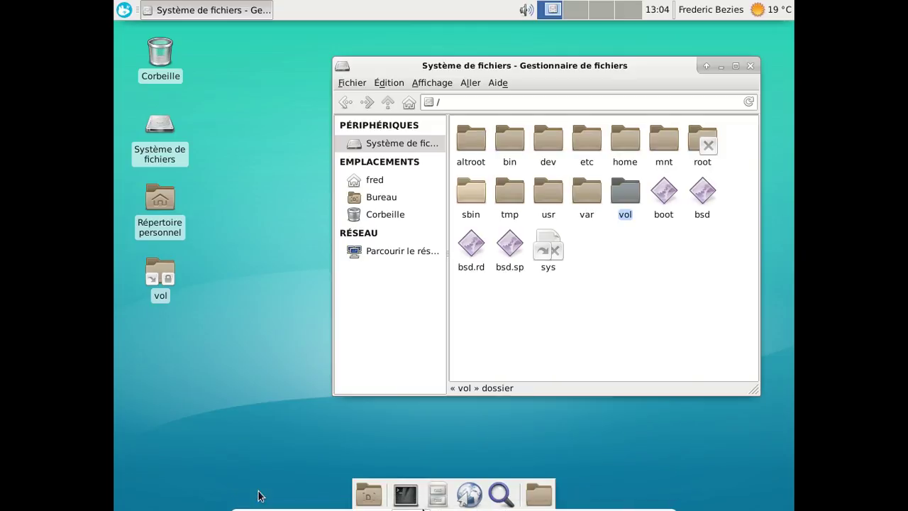
{"action": "left_click", "coordinate": [406, 503]}
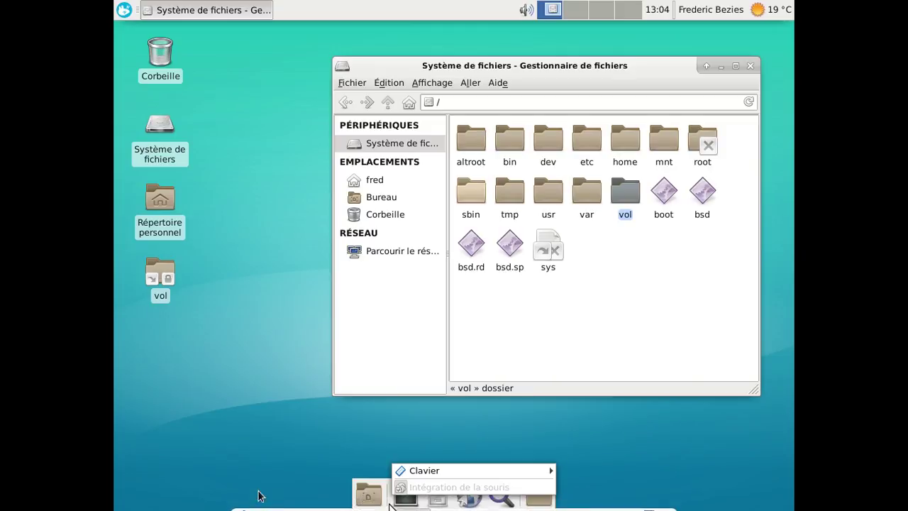
{"action": "key", "text": "Escape"}
{"action": "mouse_move", "coordinate": [259, 494]}
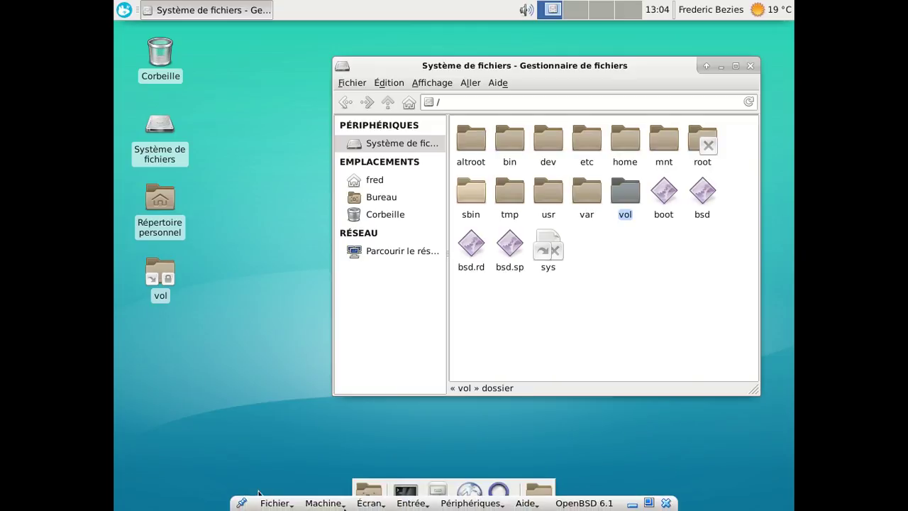
{"action": "left_click", "coordinate": [369, 503]}
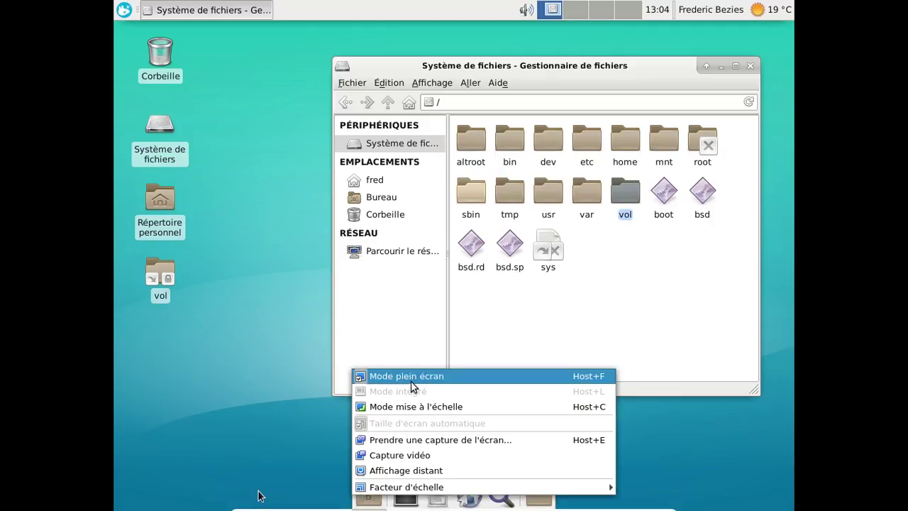
{"action": "key", "text": "Escape"}
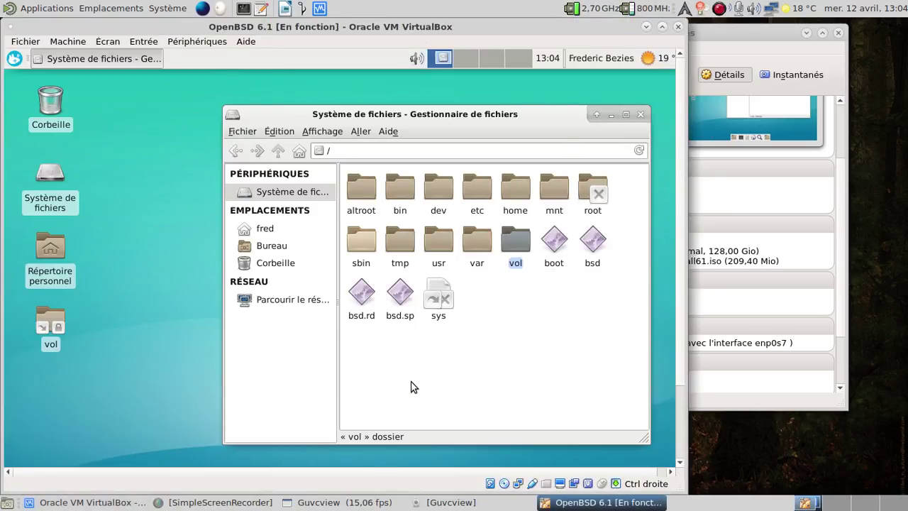
{"action": "key", "text": "Control_R+f"}
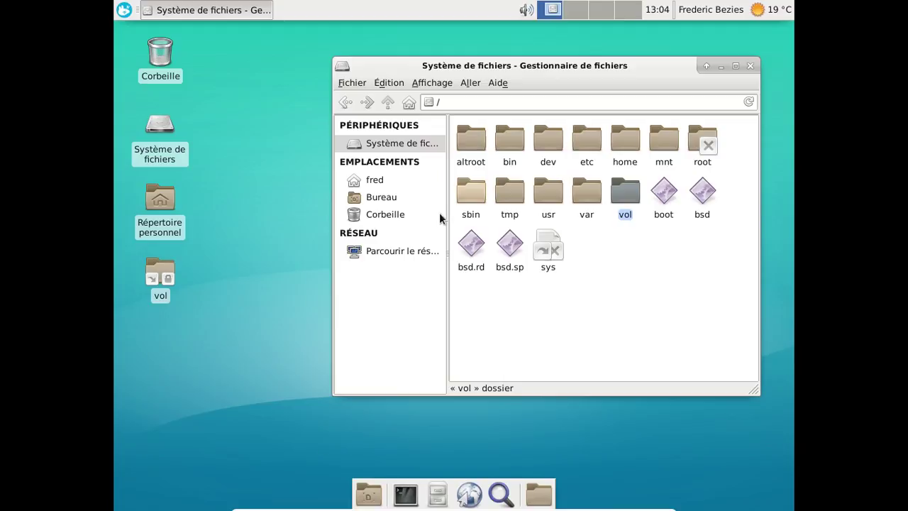
{"action": "left_click", "coordinate": [750, 66]}
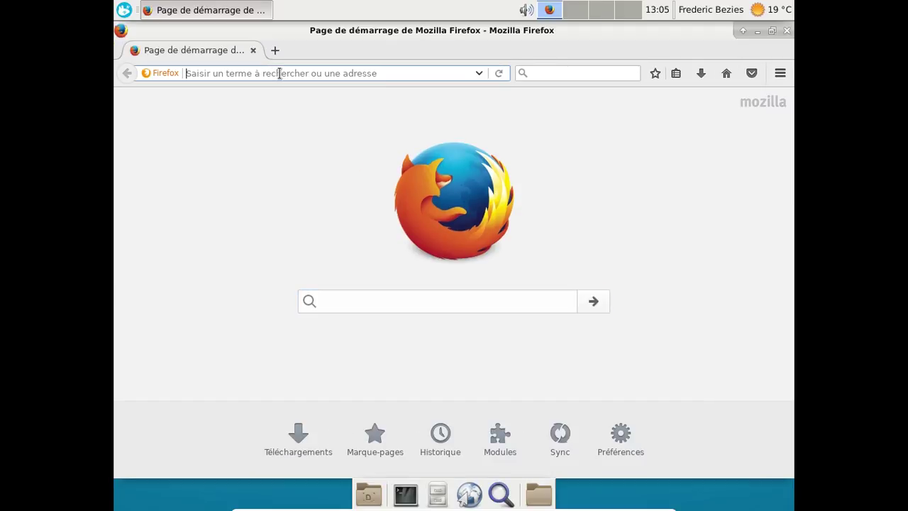
Correct the address 'youtubeµ.Com' to youtube.com and load the YouTube home page.
{"action": "type", "text": "youtu"}
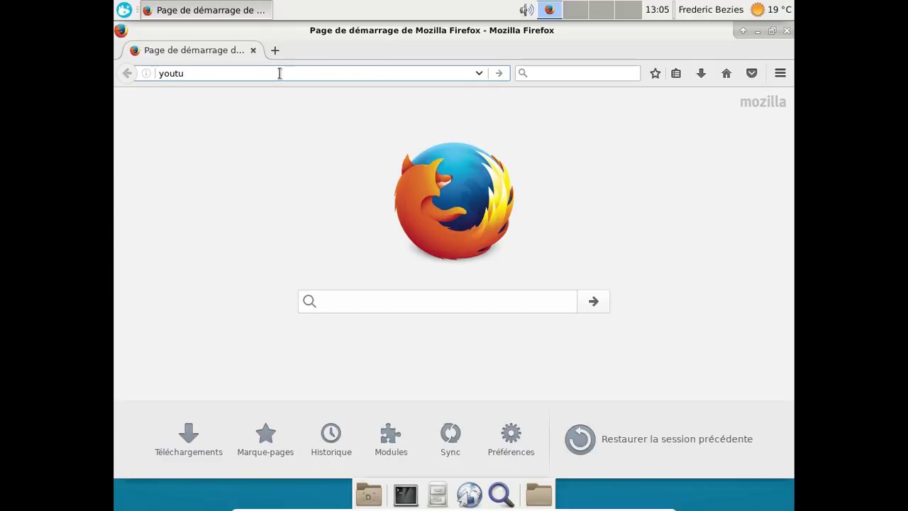
{"action": "type", "text": "beµ.Com"}
{"action": "key", "text": "Escape"}
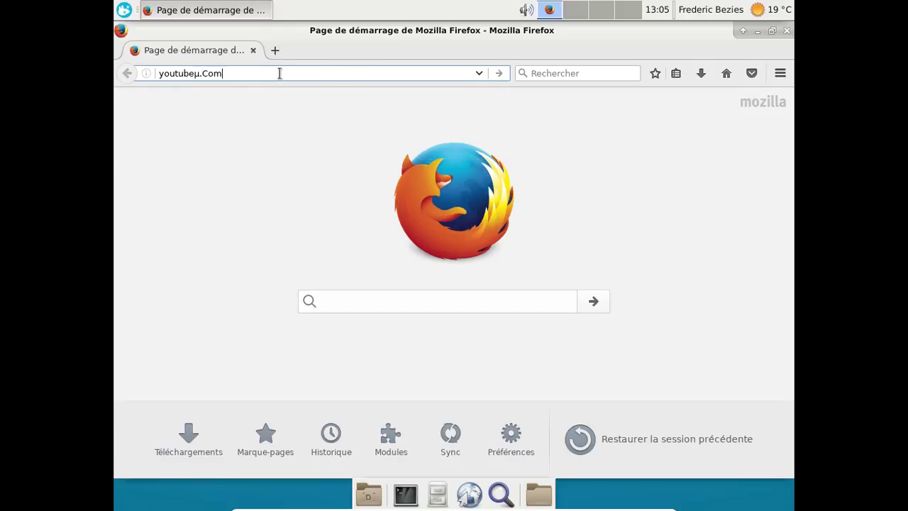
{"action": "key", "text": "BackSpace"}
{"action": "key", "text": "BackSpace"}
{"action": "key", "text": "BackSpace"}
{"action": "key", "text": "BackSpace"}
{"action": "key", "text": "BackSpace"}
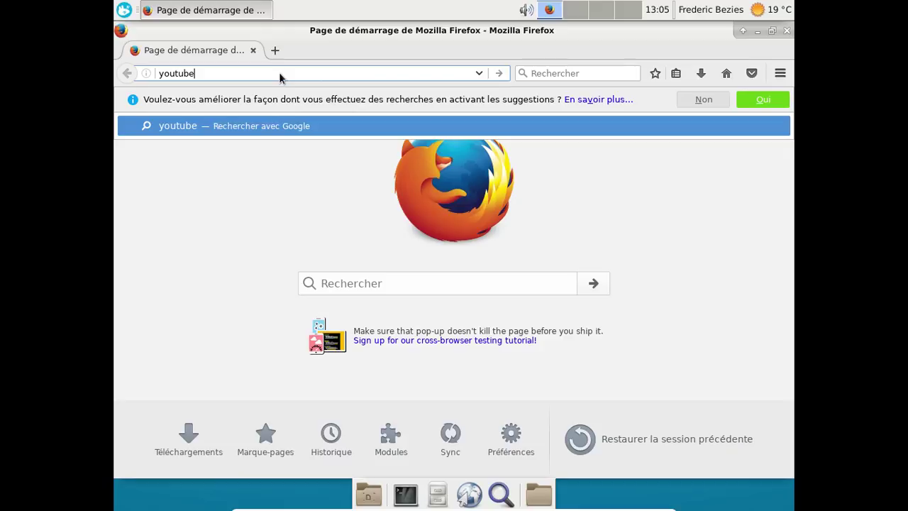
{"action": "type", "text": ".com/"}
{"action": "key", "text": "Return"}
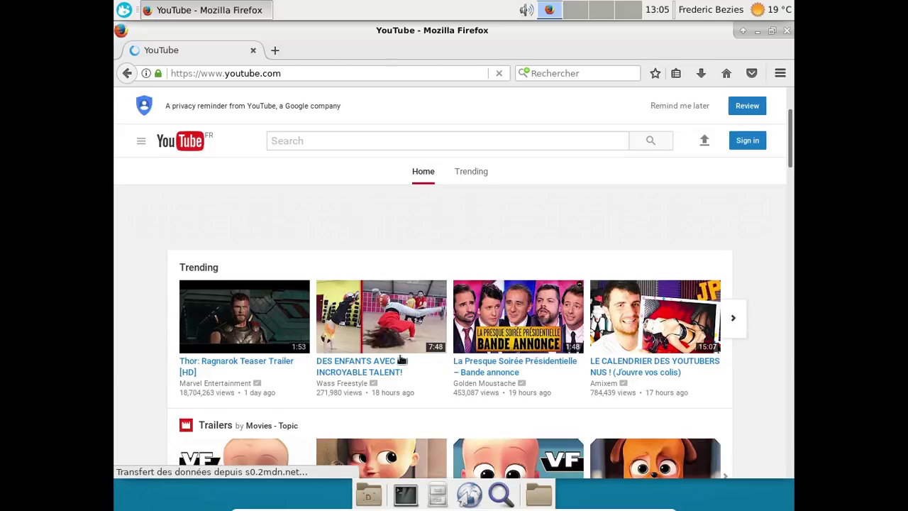
Play the 'BABY BOSS : Tous les Extraits du Film !' YouTube video, then close Firefox.
{"action": "scroll", "coordinate": [489, 371], "scroll_direction": "down", "scroll_amount": 3}
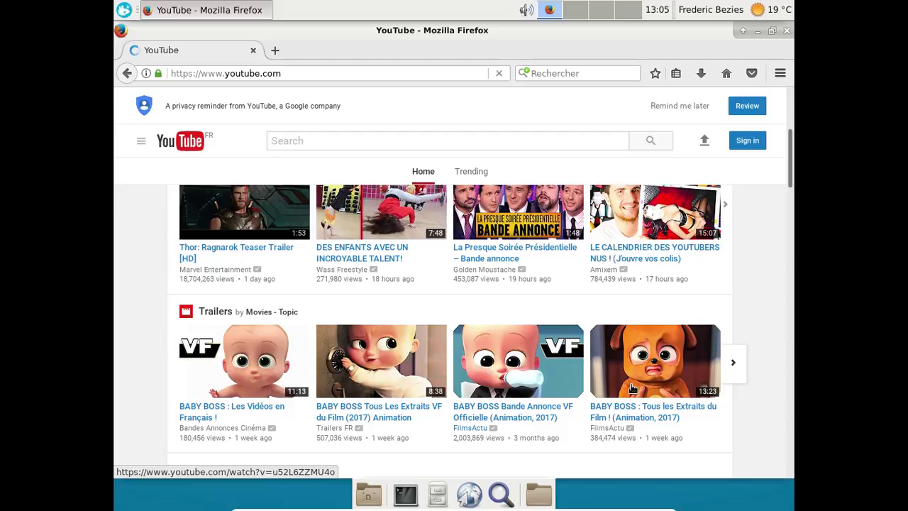
{"action": "left_click", "coordinate": [679, 377]}
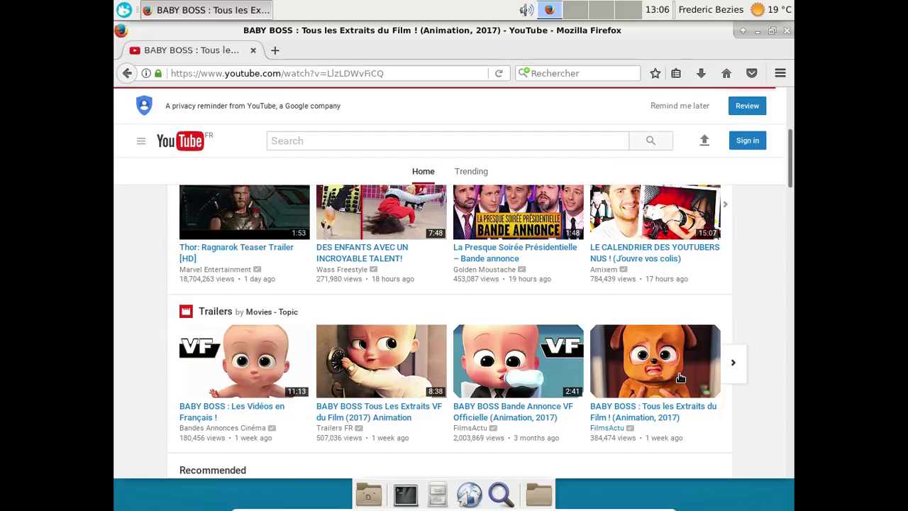
{"action": "left_click", "coordinate": [673, 111]}
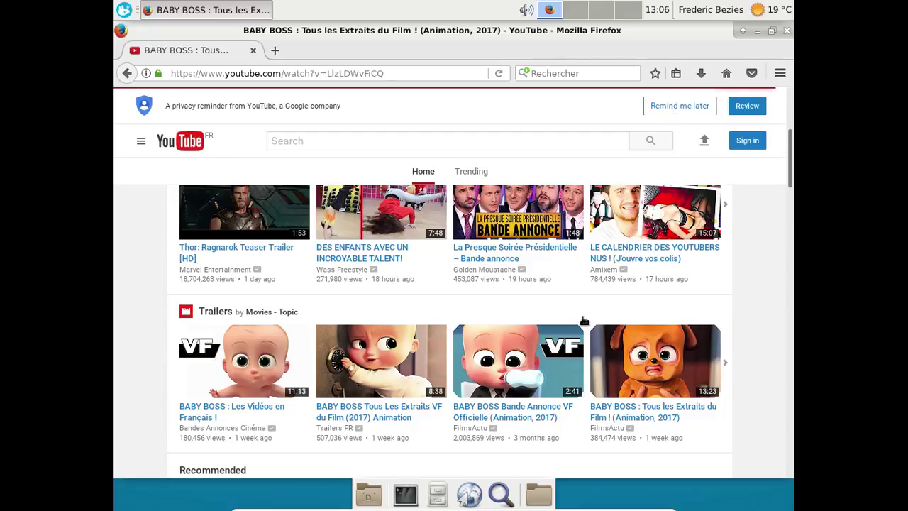
{"action": "scroll", "coordinate": [583, 319], "scroll_direction": "down", "scroll_amount": 3}
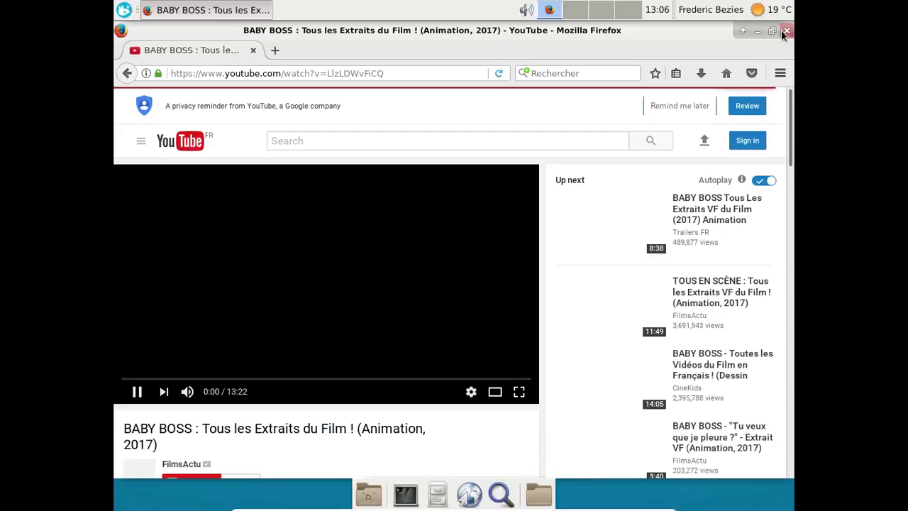
{"action": "left_click", "coordinate": [786, 31]}
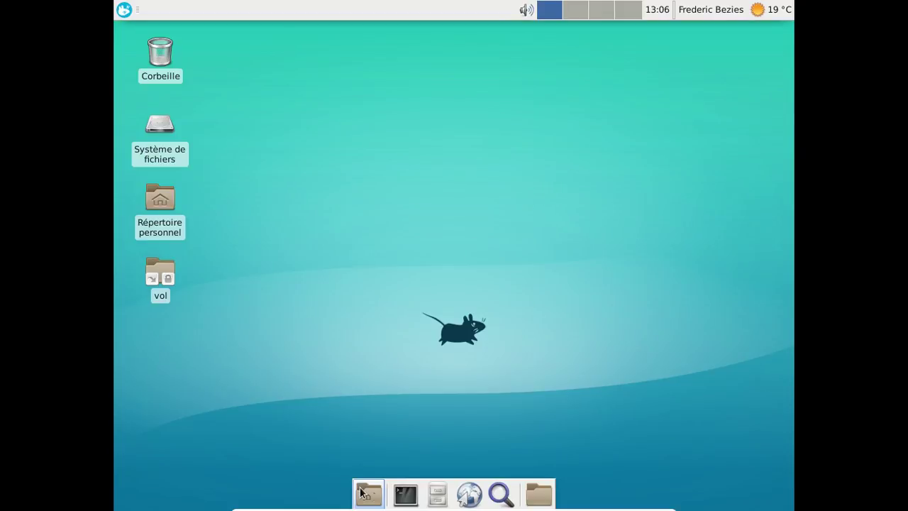
Launch the web browser from the dock and open the Whisker Menu.
{"action": "left_click", "coordinate": [462, 503]}
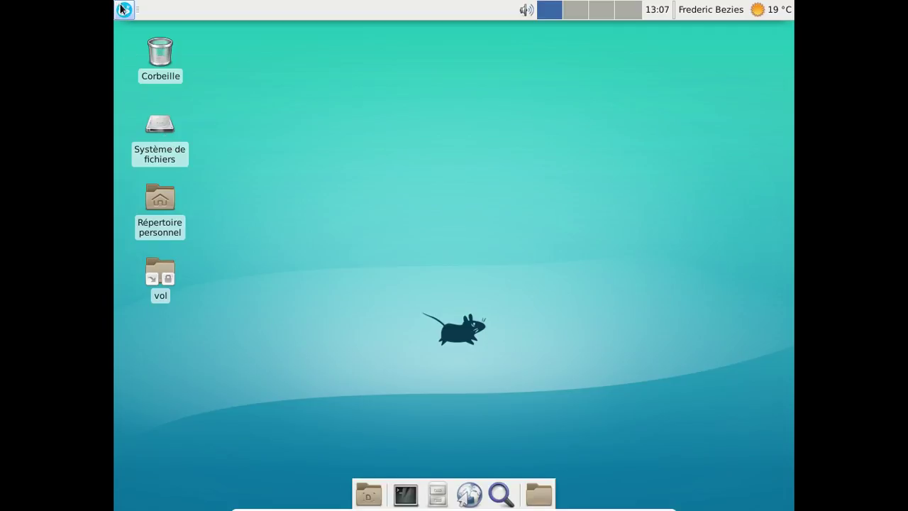
{"action": "left_click", "coordinate": [122, 9]}
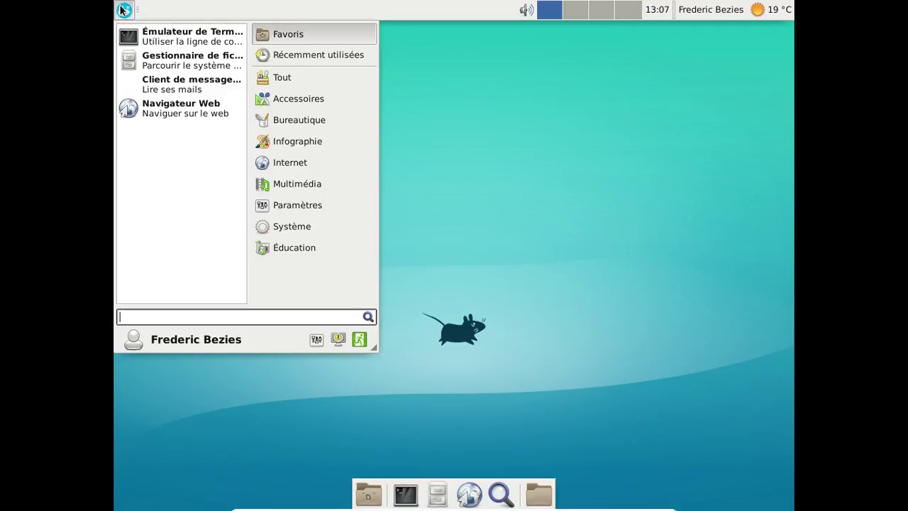
Start the mail client from the Whisker Menu and enter youtube.com in Firefox's address bar.
{"action": "left_click", "coordinate": [215, 94]}
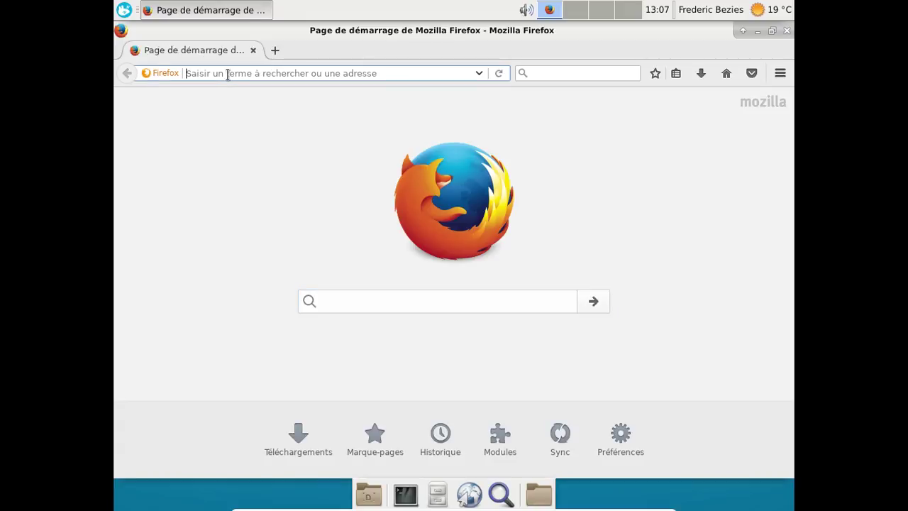
{"action": "type", "text": "youtube"}
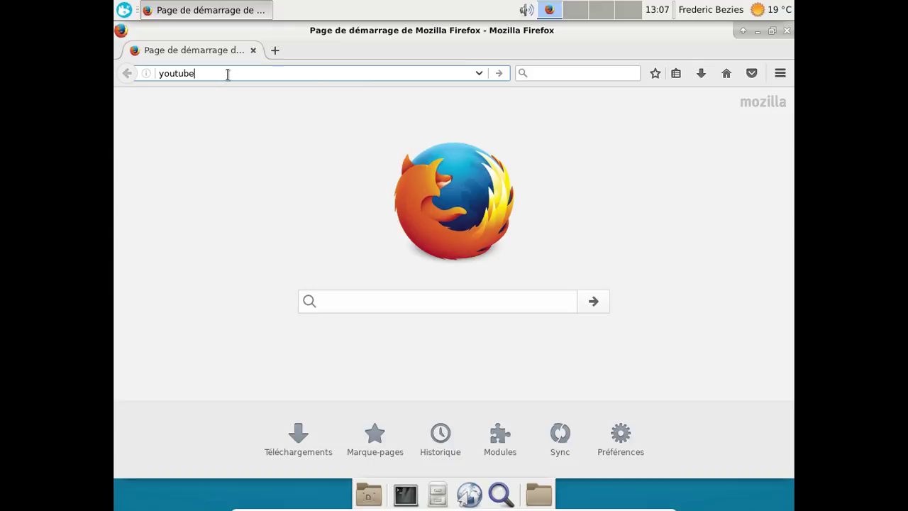
{"action": "type", "text": ".com"}
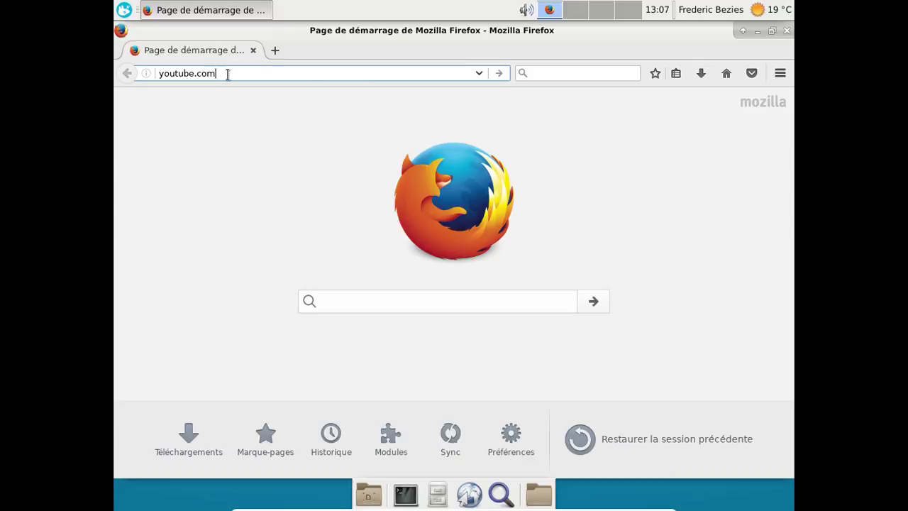
{"action": "key", "text": "Return"}
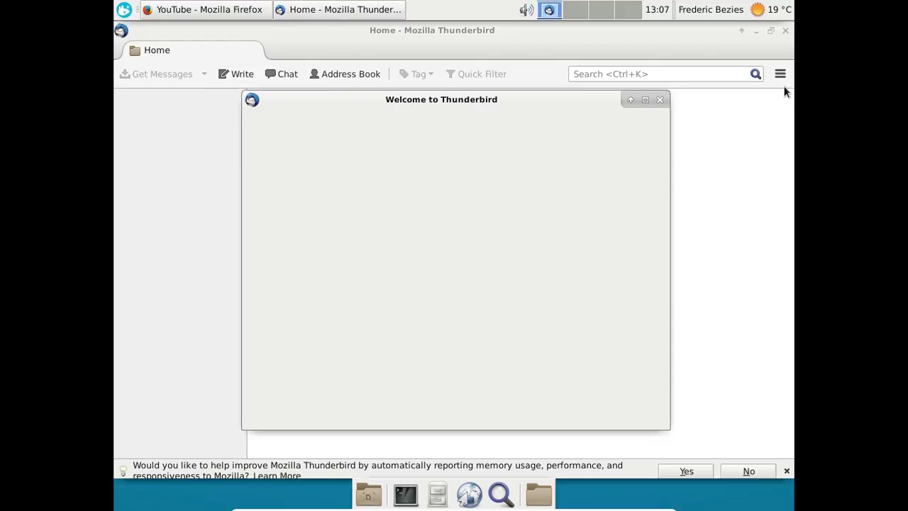
Dismiss the Thunderbird welcome window and open the Config Editor from Advanced preferences, accepting the warning.
{"action": "left_click", "coordinate": [658, 100]}
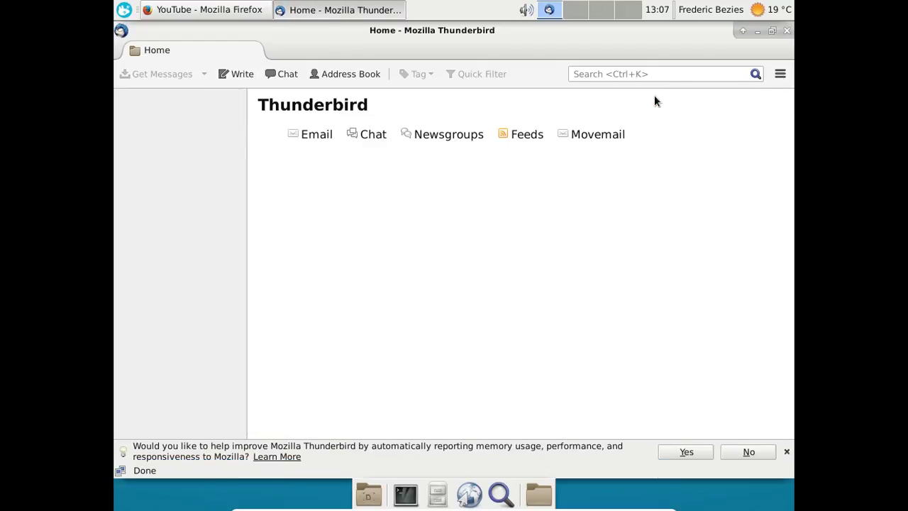
{"action": "left_click", "coordinate": [780, 75]}
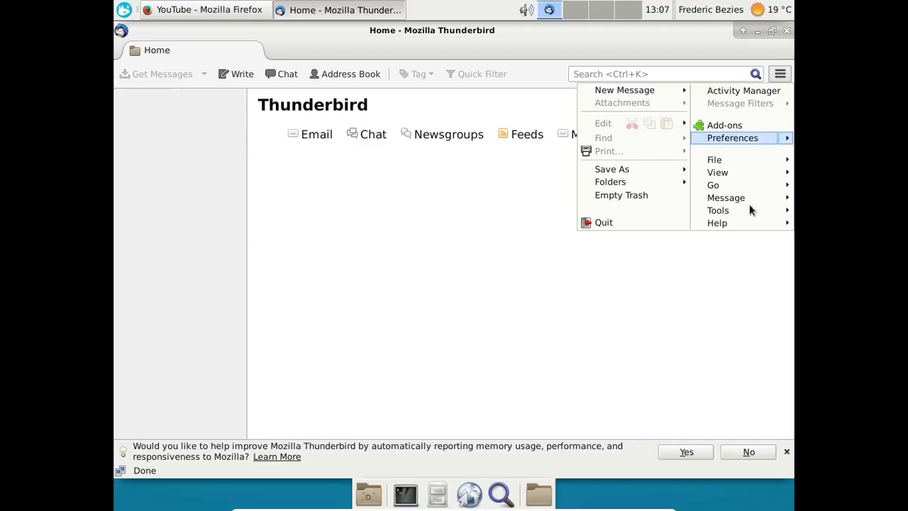
{"action": "mouse_move", "coordinate": [744, 139]}
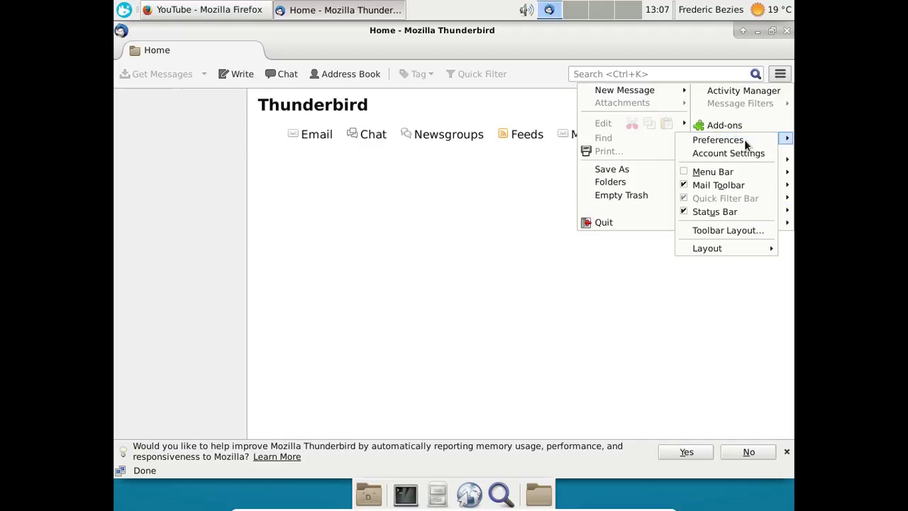
{"action": "left_click", "coordinate": [726, 140]}
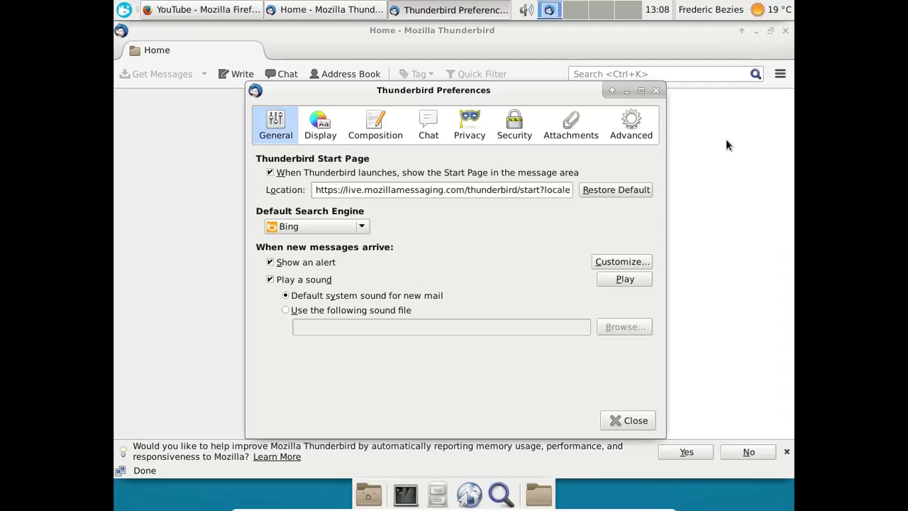
{"action": "left_click", "coordinate": [622, 126]}
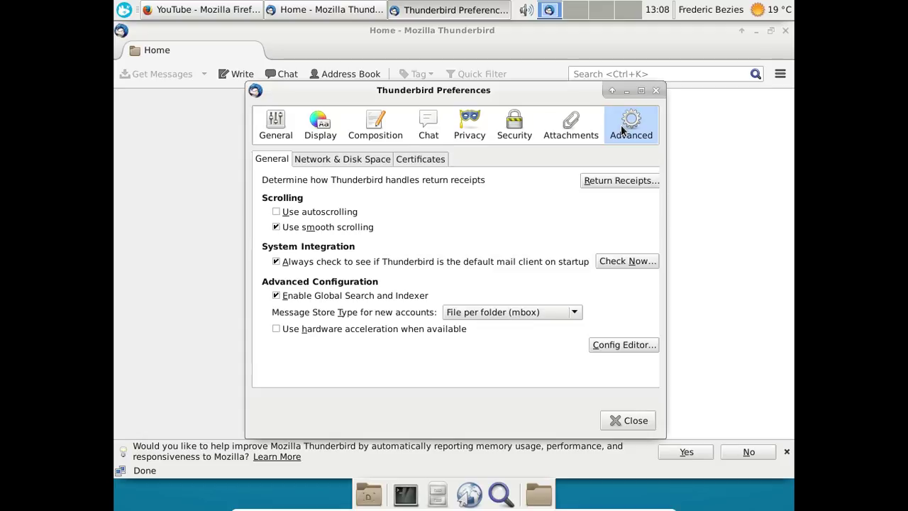
{"action": "left_click", "coordinate": [644, 347]}
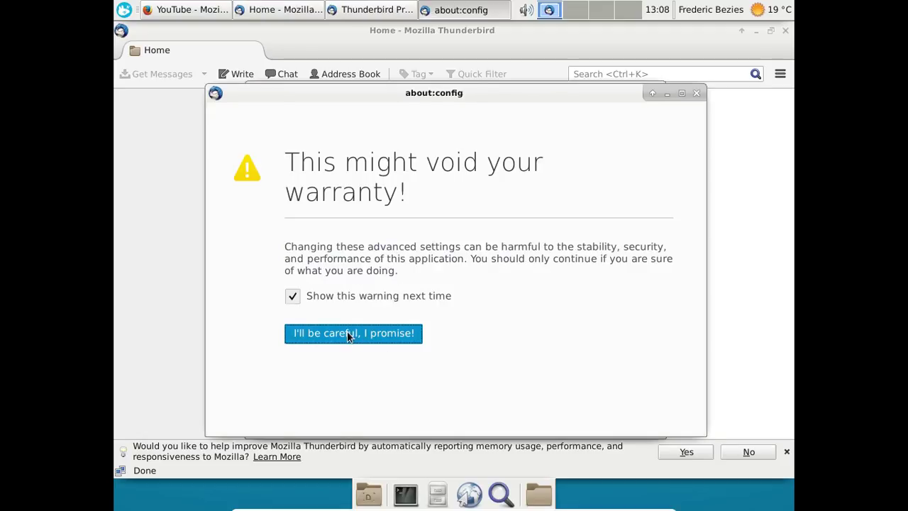
{"action": "left_click", "coordinate": [344, 329]}
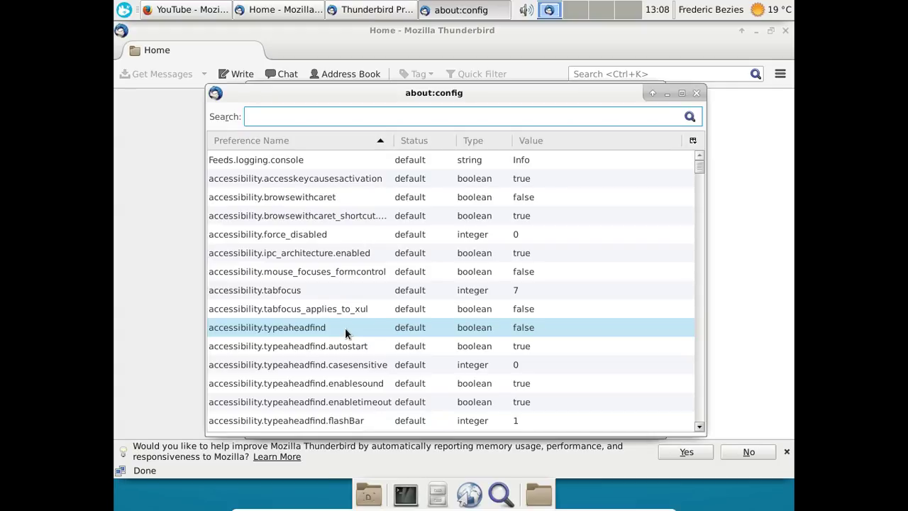
Set general.useragent.locale to fr-FR in the Config Editor.
{"action": "type", "text": "general"}
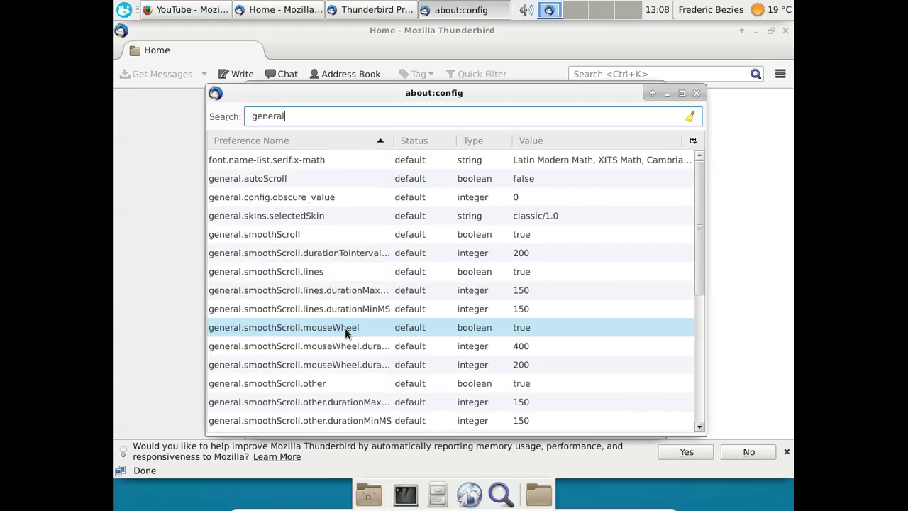
{"action": "type", "text": ".useragent"}
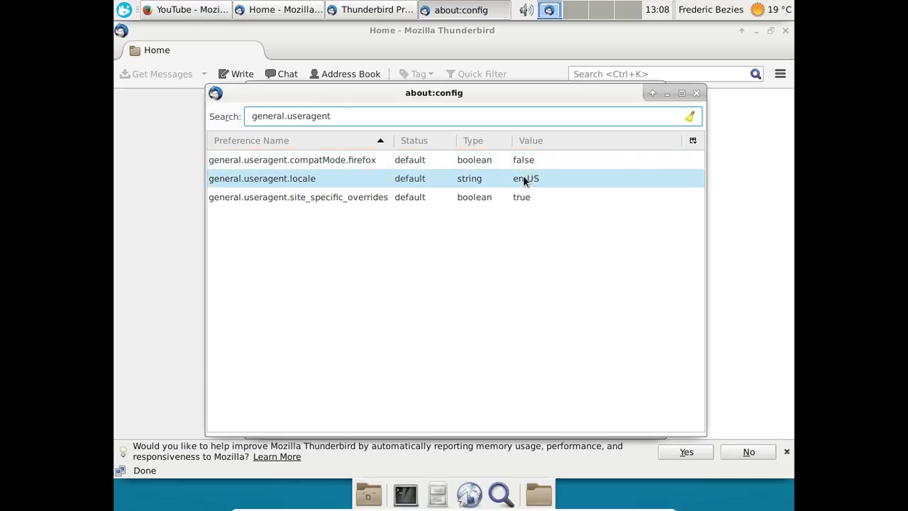
{"action": "double_click", "coordinate": [523, 178]}
{"action": "type", "text": "fr-FR"}
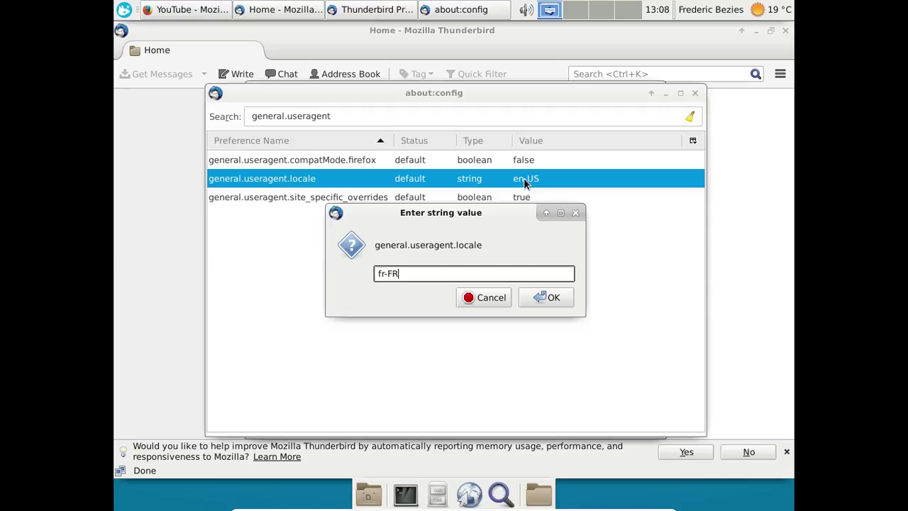
{"action": "left_click", "coordinate": [532, 300]}
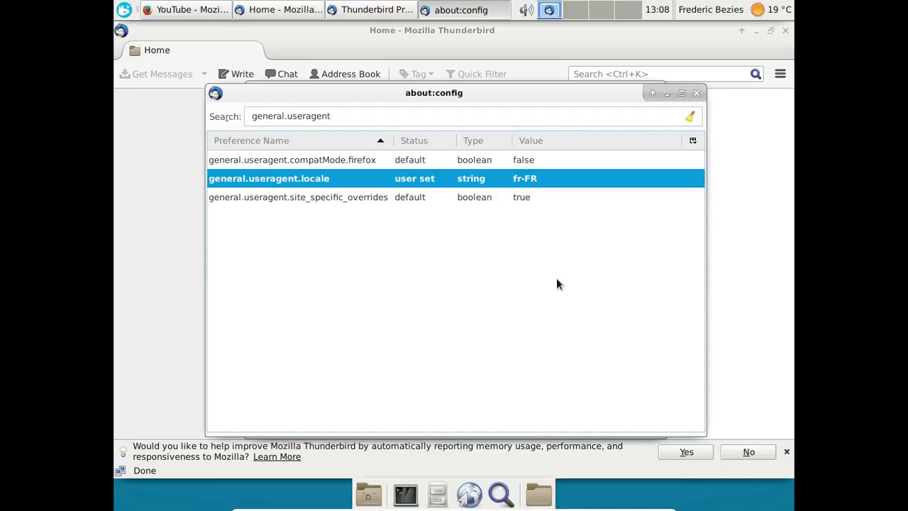
{"action": "left_click", "coordinate": [696, 93]}
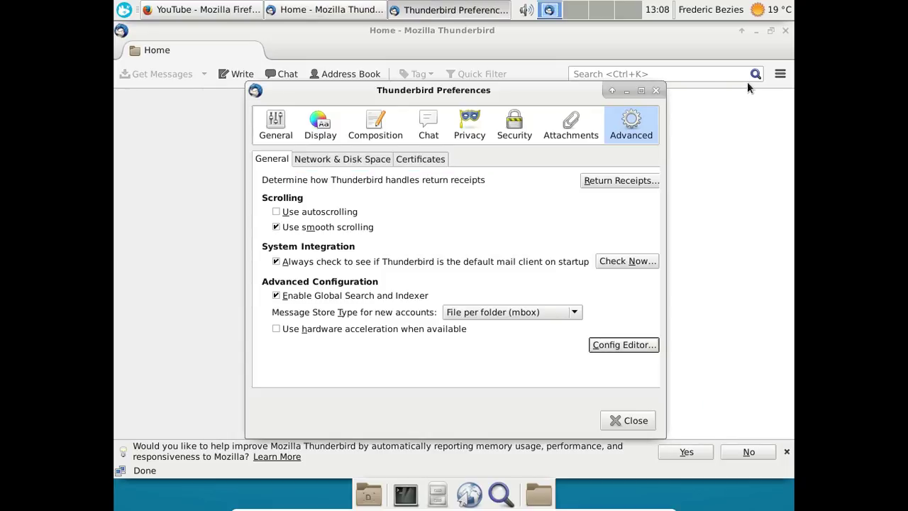
Check the Français language pack under Add-ons > Langues, then quit Thunderbird.
{"action": "left_click", "coordinate": [655, 90]}
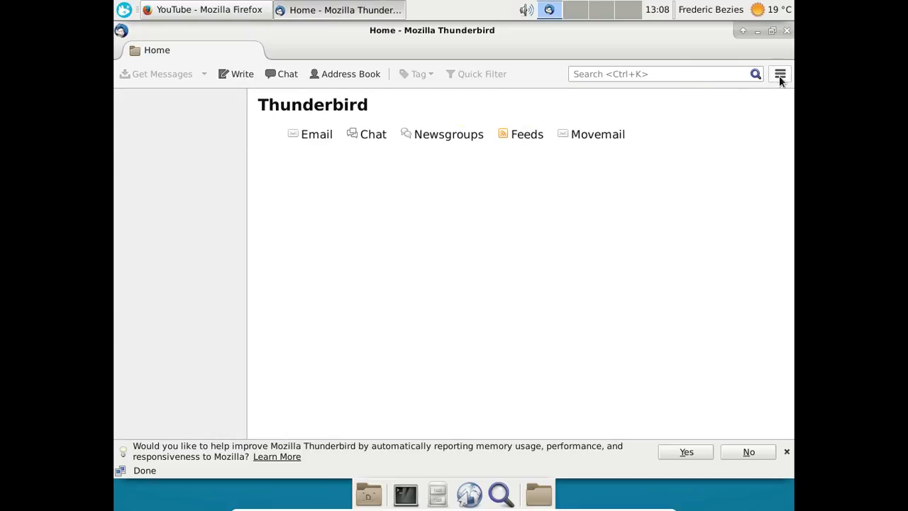
{"action": "left_click", "coordinate": [779, 75]}
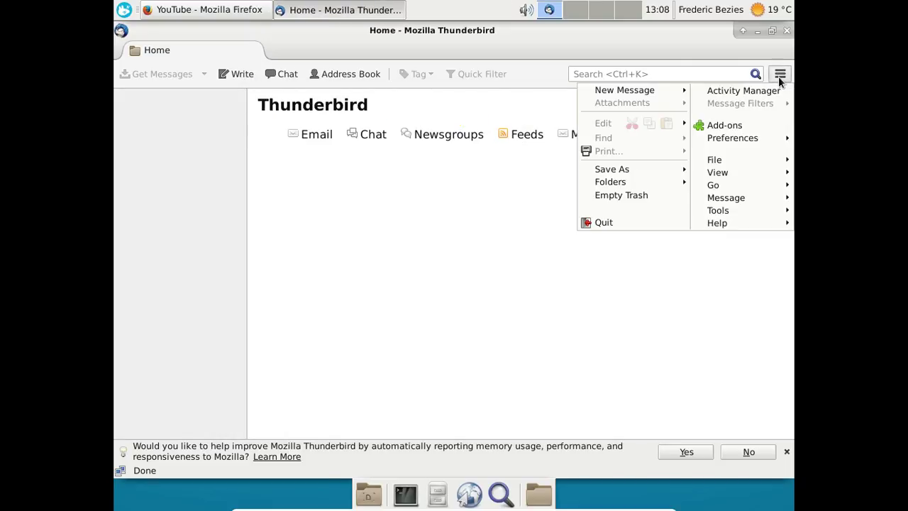
{"action": "left_click", "coordinate": [746, 128]}
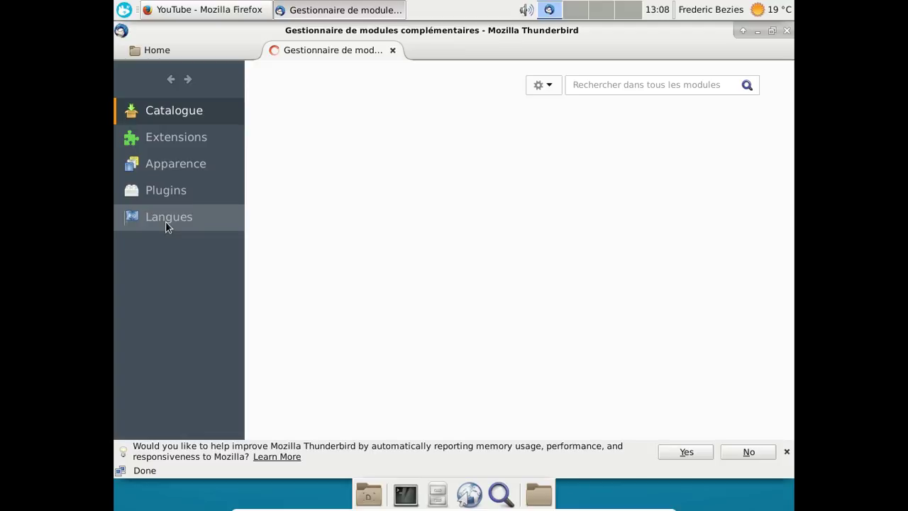
{"action": "left_click", "coordinate": [165, 221]}
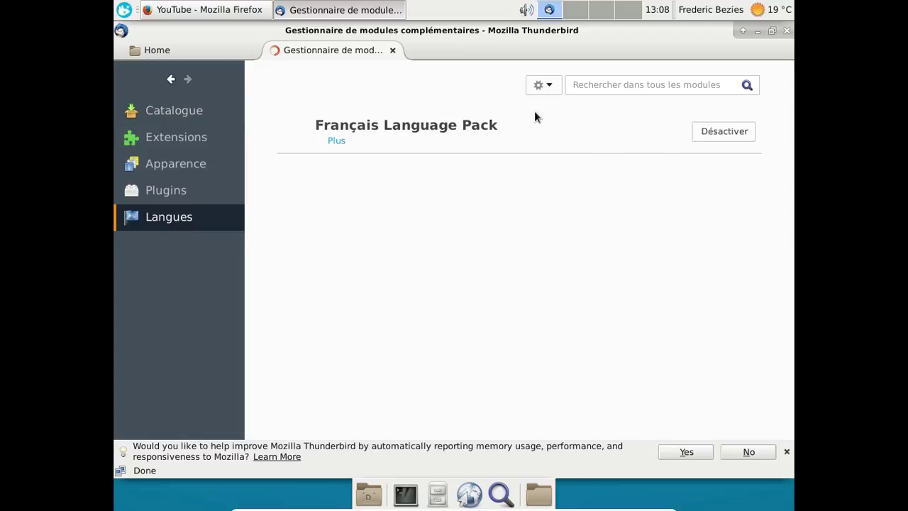
{"action": "left_click", "coordinate": [393, 51]}
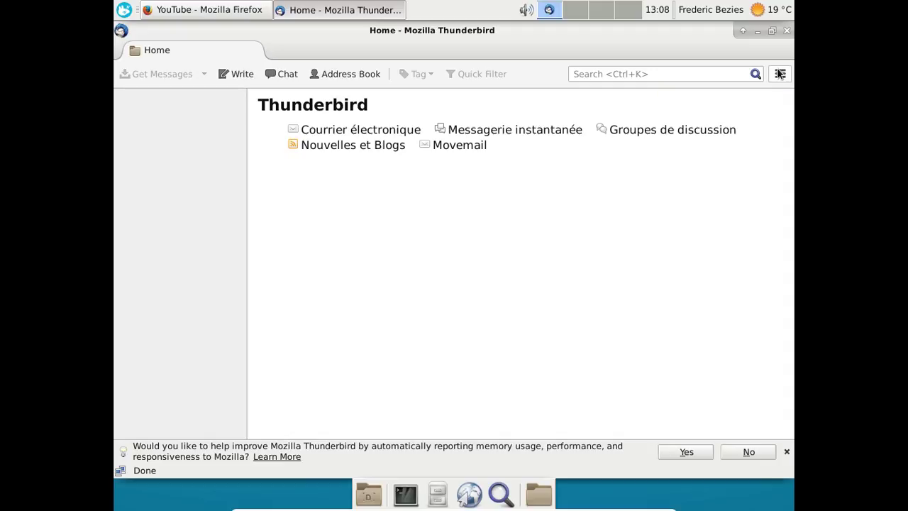
{"action": "left_click", "coordinate": [786, 30]}
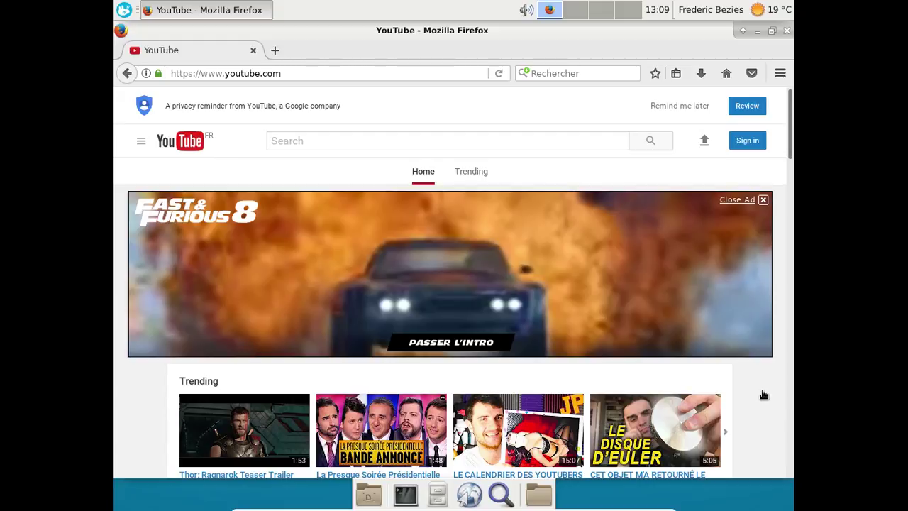
Play CLUB JDG - LE PETIT CASTOR, pausing and resuming its ad, then switch to CLUB JDG - Le petit Chef.
{"action": "scroll", "coordinate": [762, 392], "scroll_direction": "down", "scroll_amount": 5}
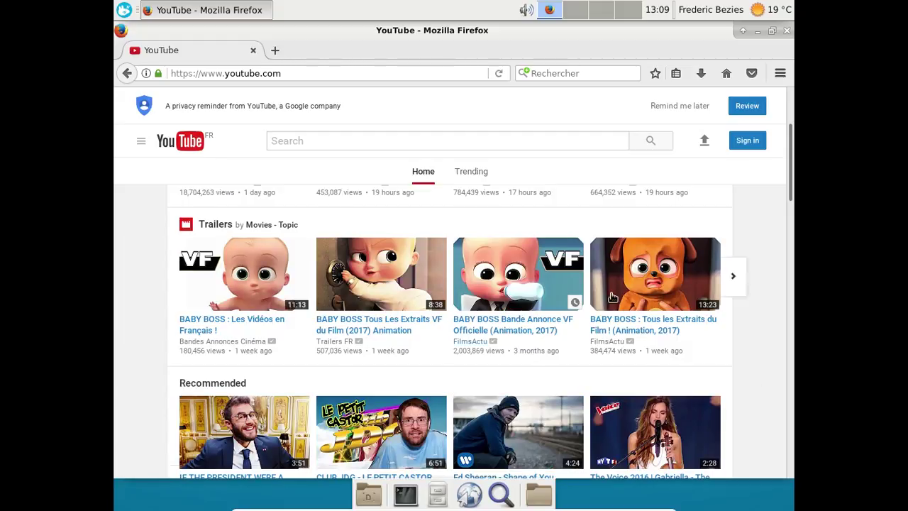
{"action": "scroll", "coordinate": [522, 362], "scroll_direction": "down", "scroll_amount": 3}
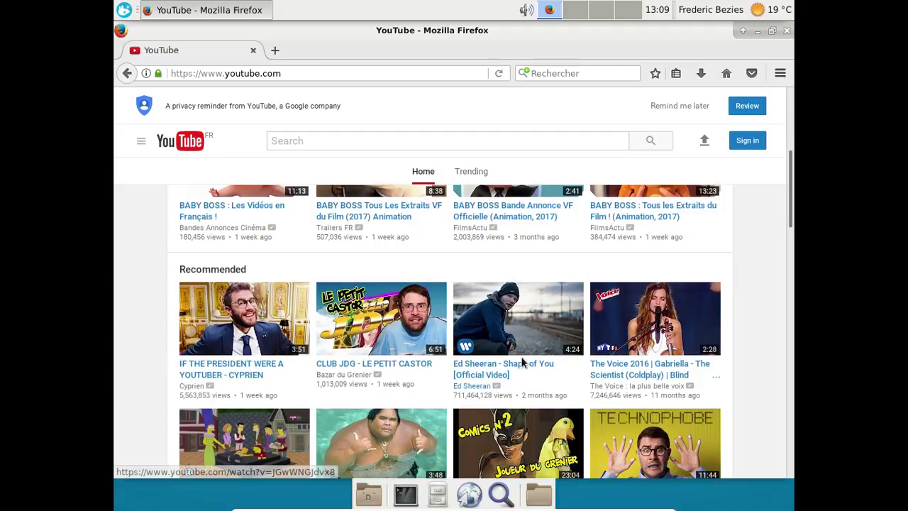
{"action": "left_click", "coordinate": [376, 307]}
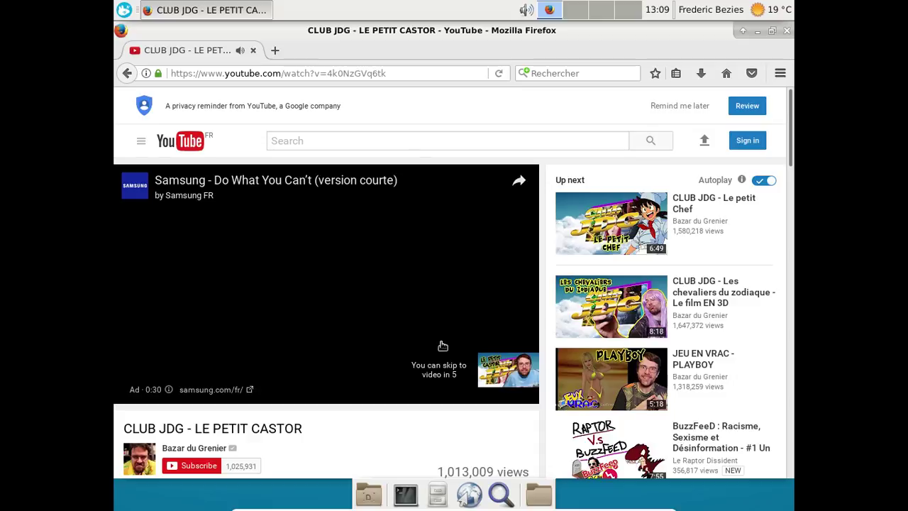
{"action": "left_click", "coordinate": [443, 346]}
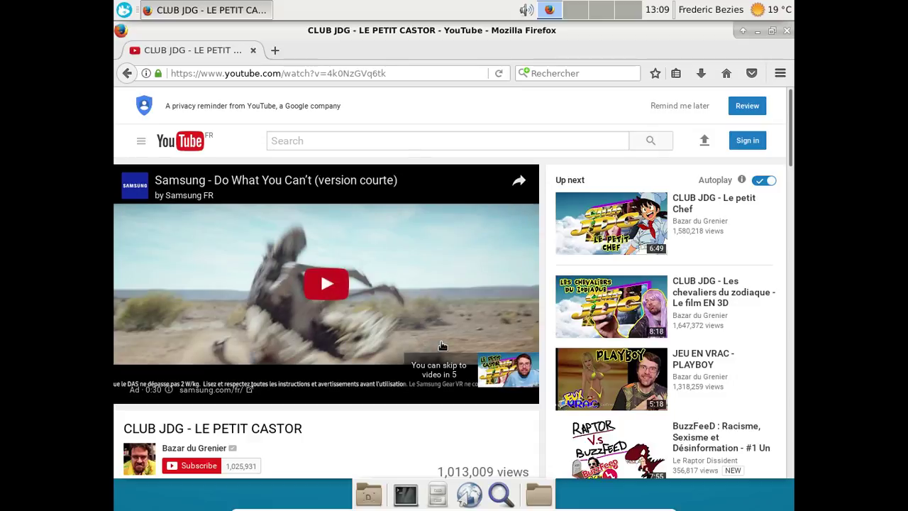
{"action": "left_click", "coordinate": [318, 297]}
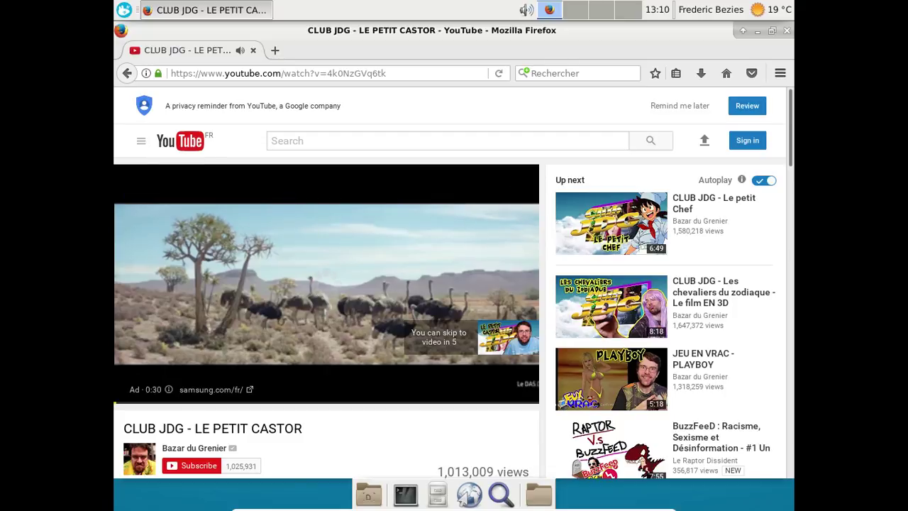
{"action": "mouse_move", "coordinate": [316, 294]}
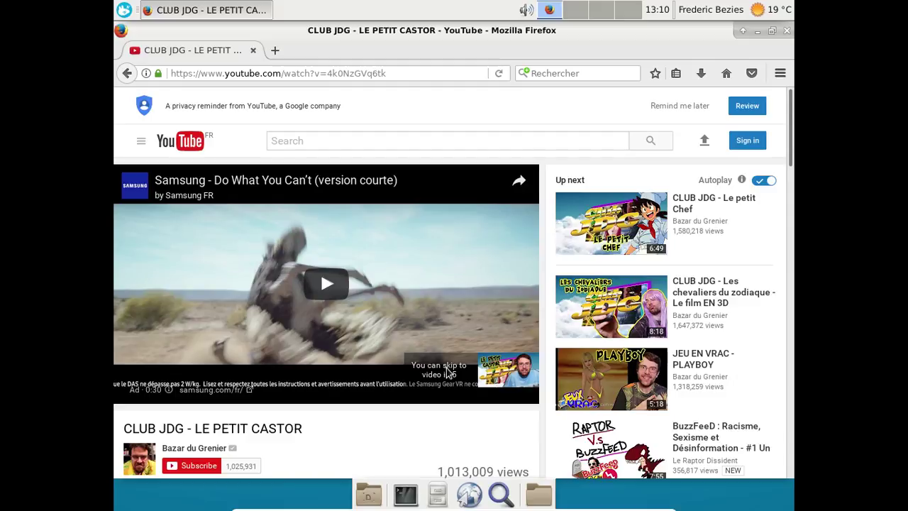
{"action": "left_click", "coordinate": [638, 219]}
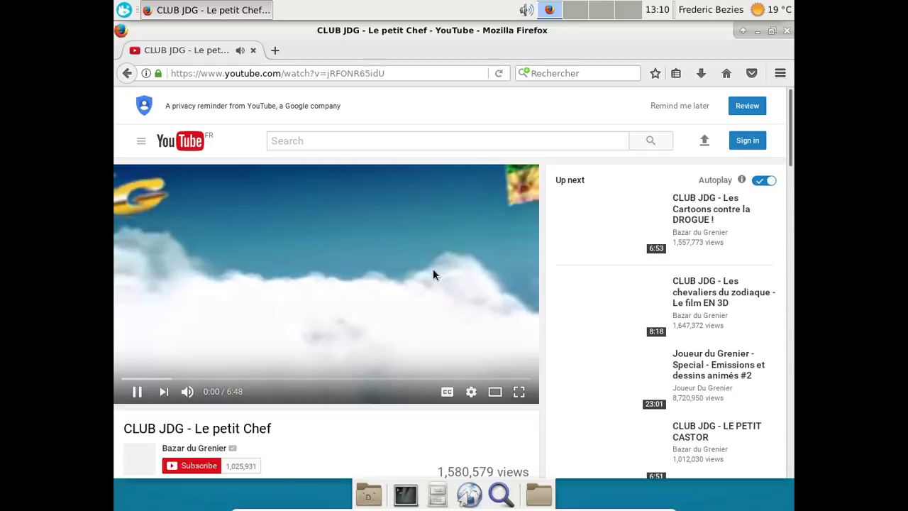
Open the audio mixer from the panel volume icon, close it, then close Firefox.
{"action": "right_click", "coordinate": [525, 11]}
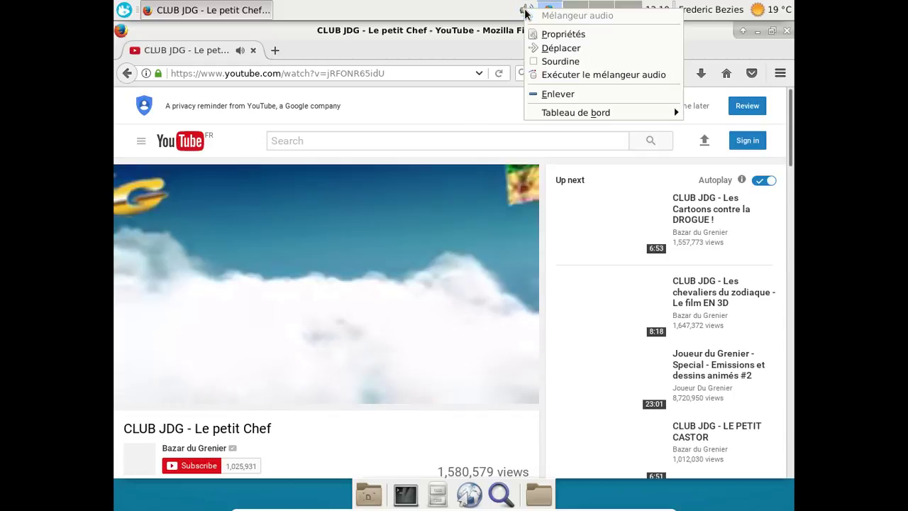
{"action": "left_click", "coordinate": [544, 75]}
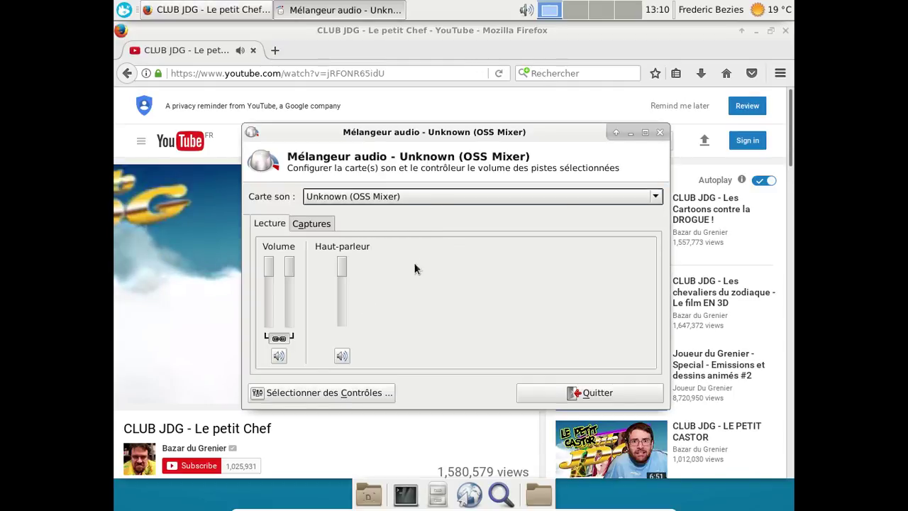
{"action": "left_click", "coordinate": [660, 133]}
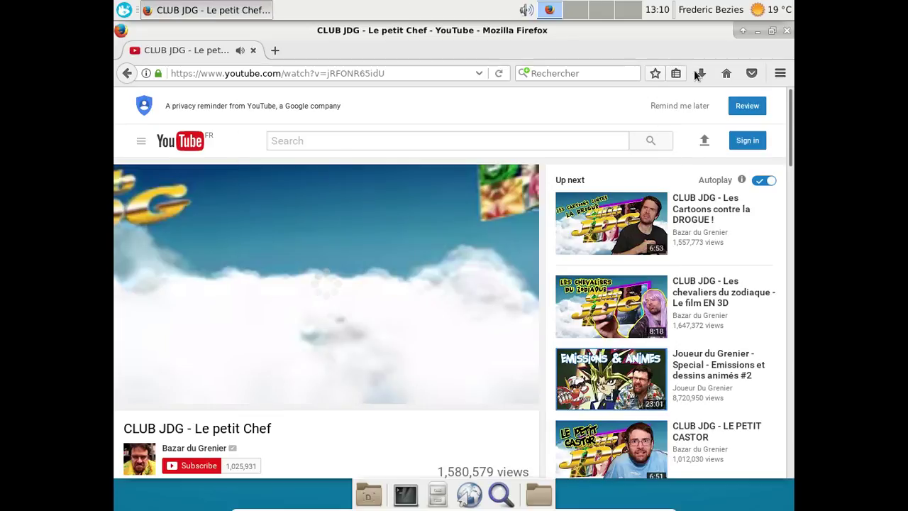
{"action": "left_click", "coordinate": [787, 31]}
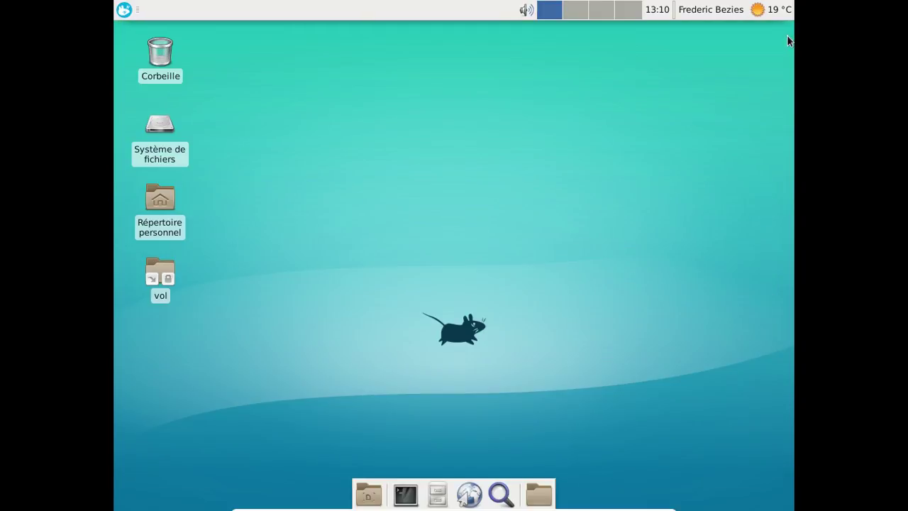
{"action": "left_click", "coordinate": [126, 8]}
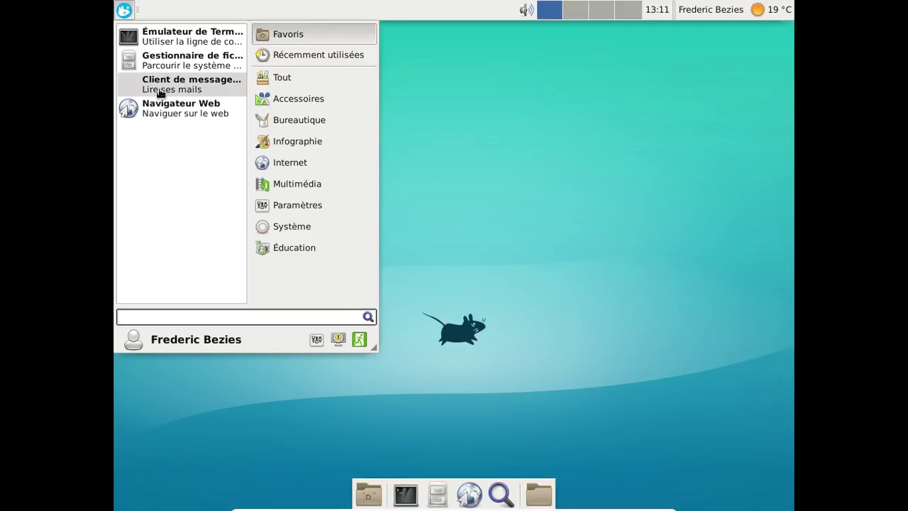
{"action": "left_click", "coordinate": [161, 90]}
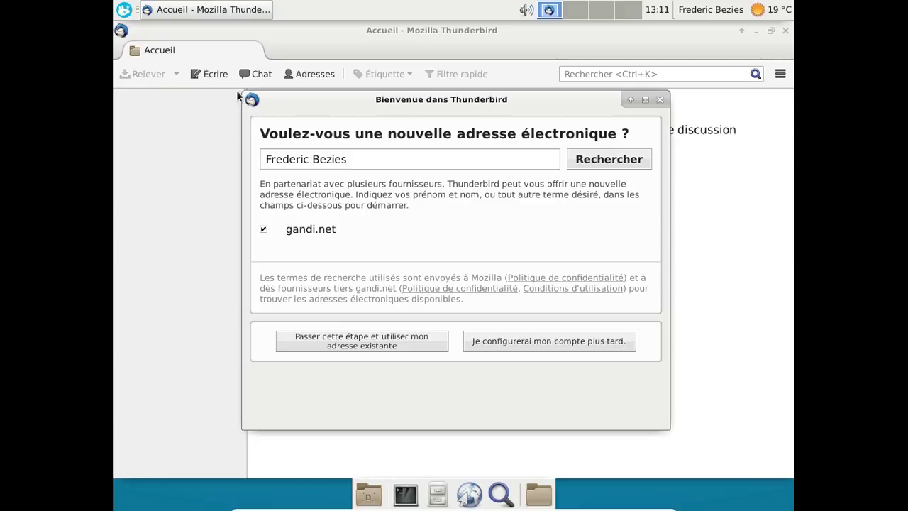
{"action": "left_click", "coordinate": [660, 100]}
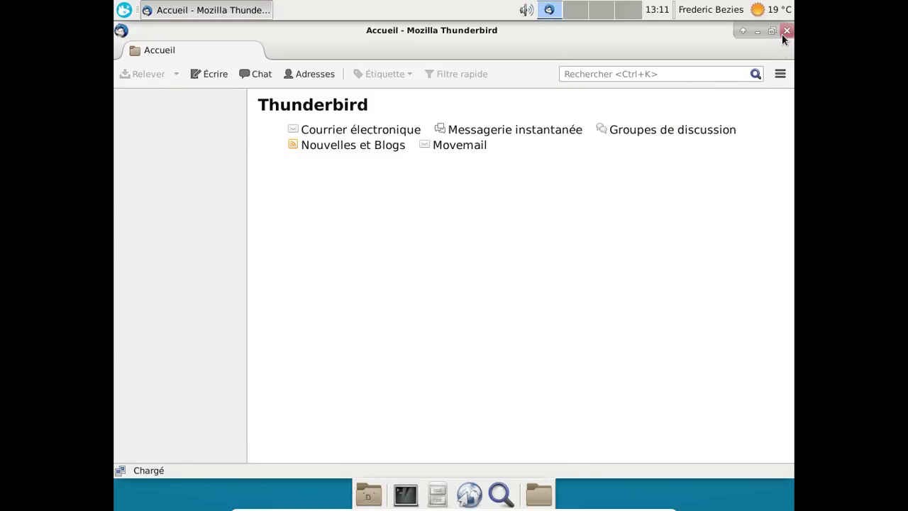
{"action": "left_click", "coordinate": [783, 33]}
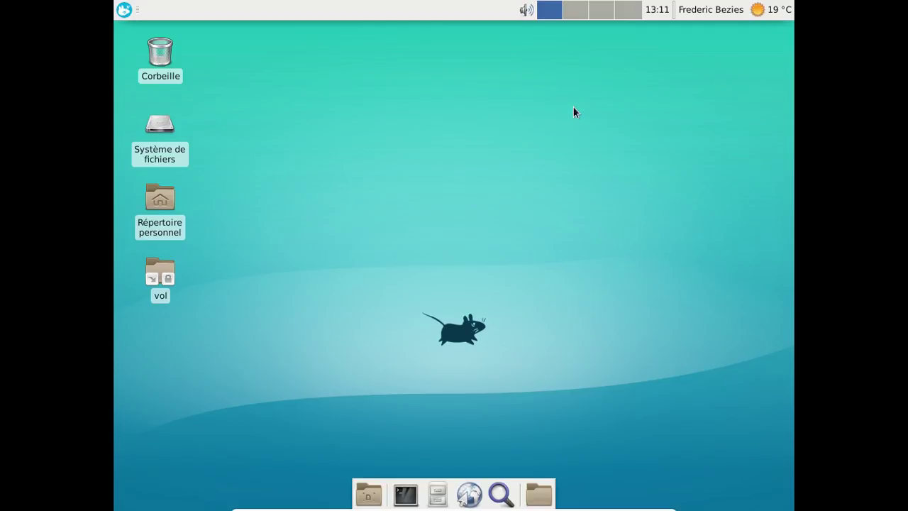
Shut down OpenBSD via the Whisker Menu's log-out button, choosing Éteindre.
{"action": "left_click", "coordinate": [125, 9]}
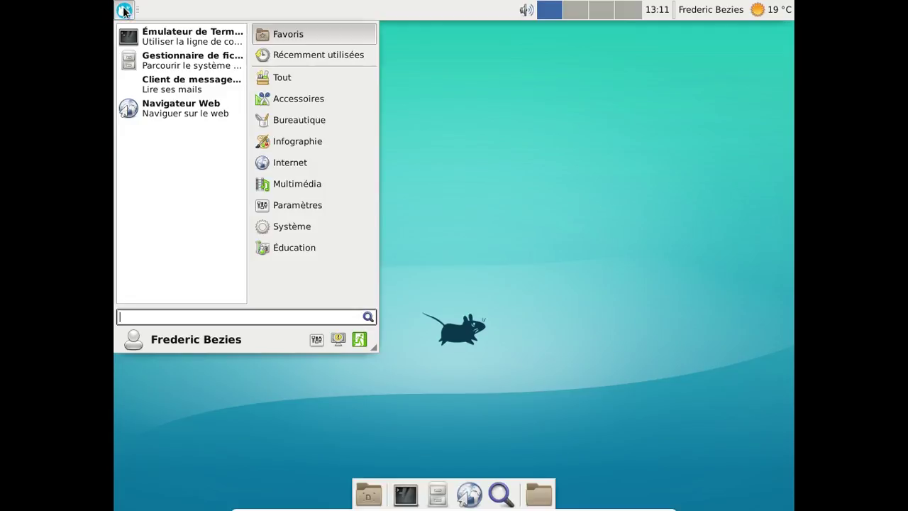
{"action": "left_click", "coordinate": [363, 347]}
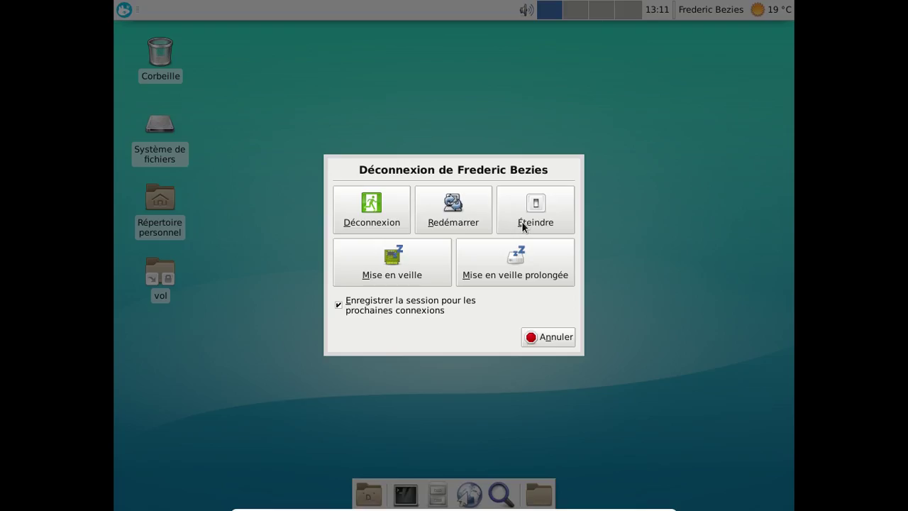
{"action": "left_click", "coordinate": [522, 221]}
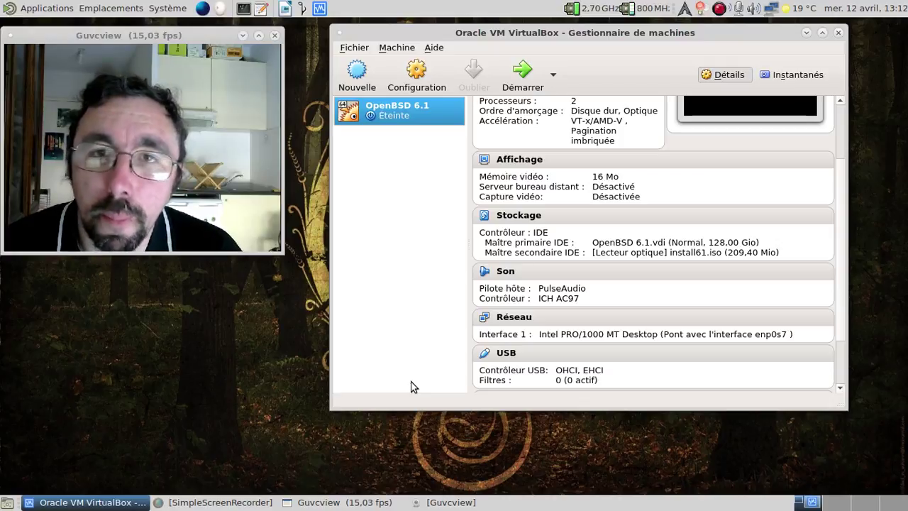
Open the 7,7 Go USB volume and try viewing the screenshot, dismissing the load error.
{"action": "left_click_drag", "start_coordinate": [169, 34], "coordinate": [252, 41]}
{"action": "left_click", "coordinate": [71, 224]}
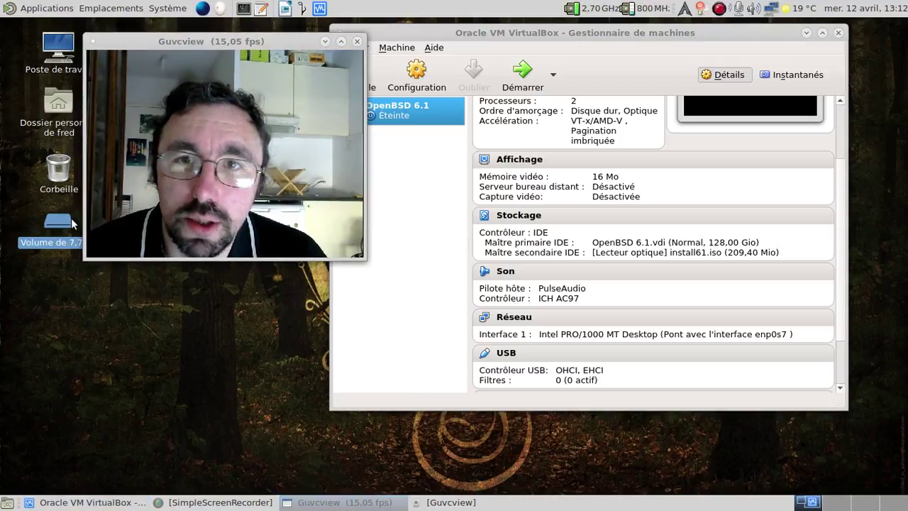
{"action": "double_click", "coordinate": [72, 224]}
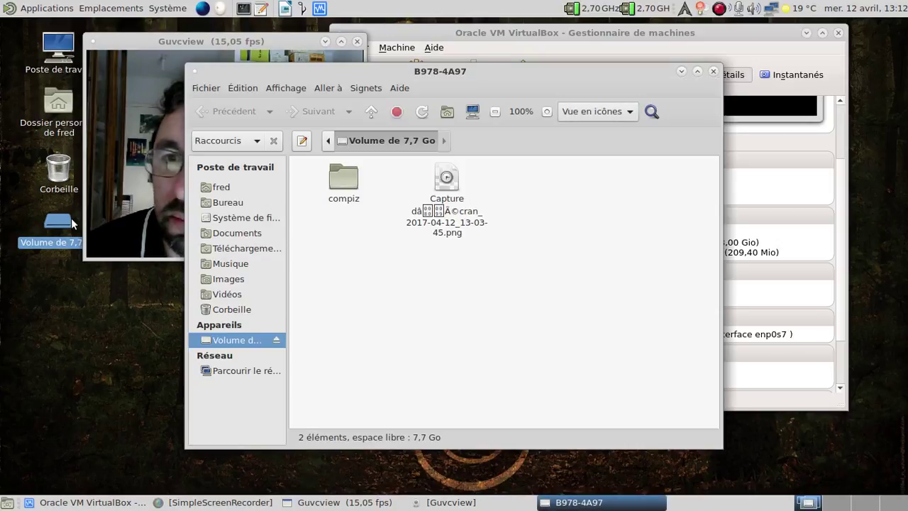
{"action": "double_click", "coordinate": [442, 231]}
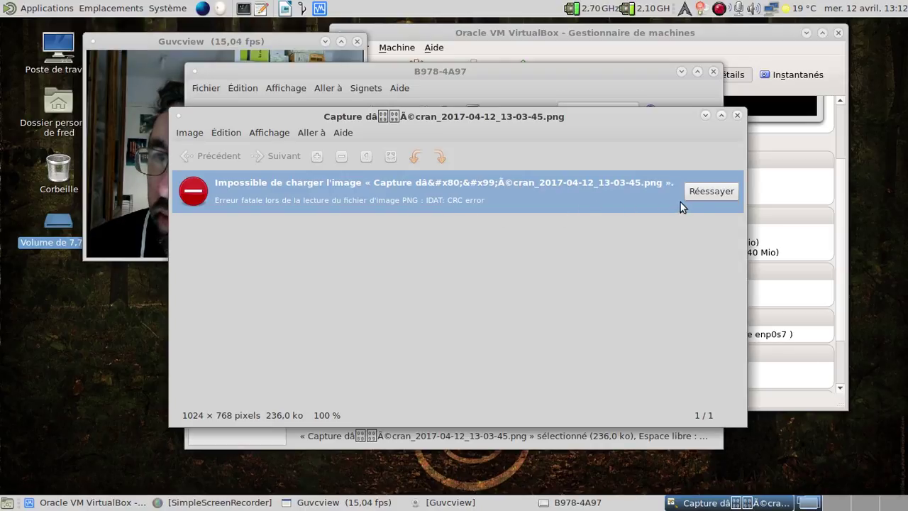
{"action": "left_click", "coordinate": [710, 191]}
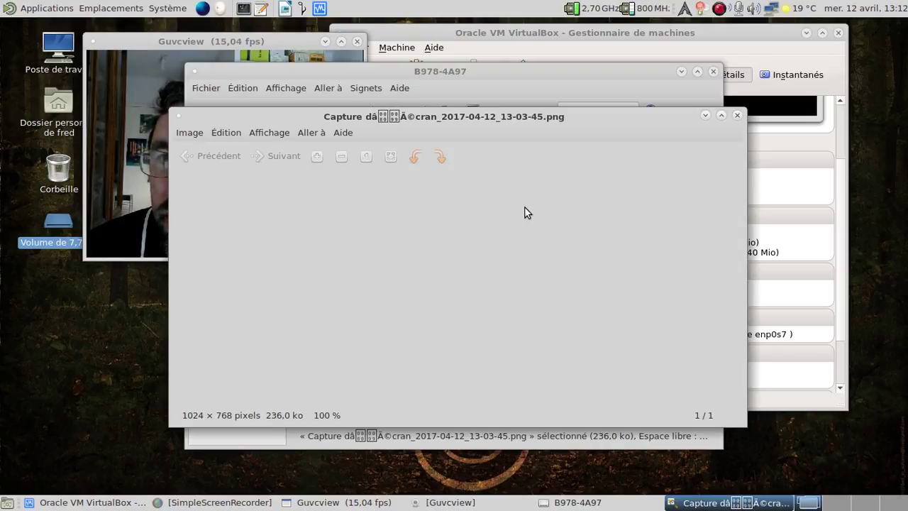
{"action": "left_click", "coordinate": [738, 115]}
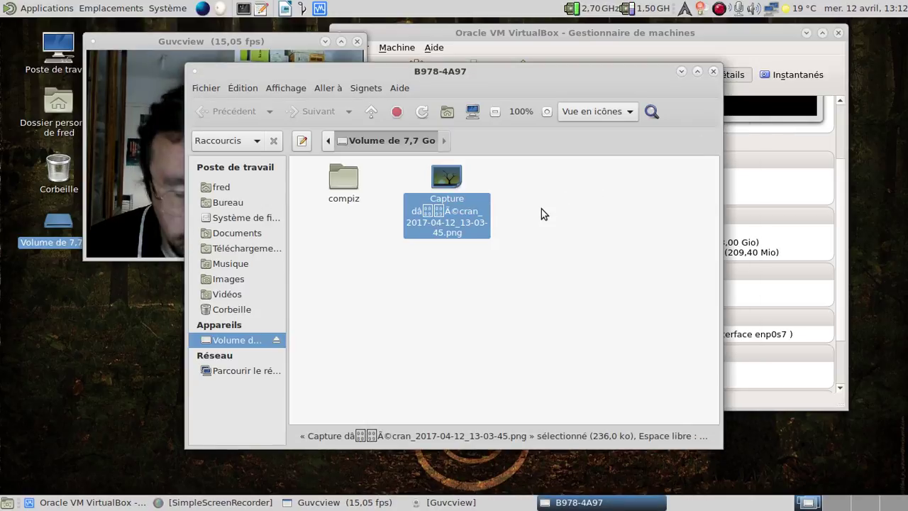
Rename the screenshot to 001.png and open it to verify.
{"action": "key", "text": "F2"}
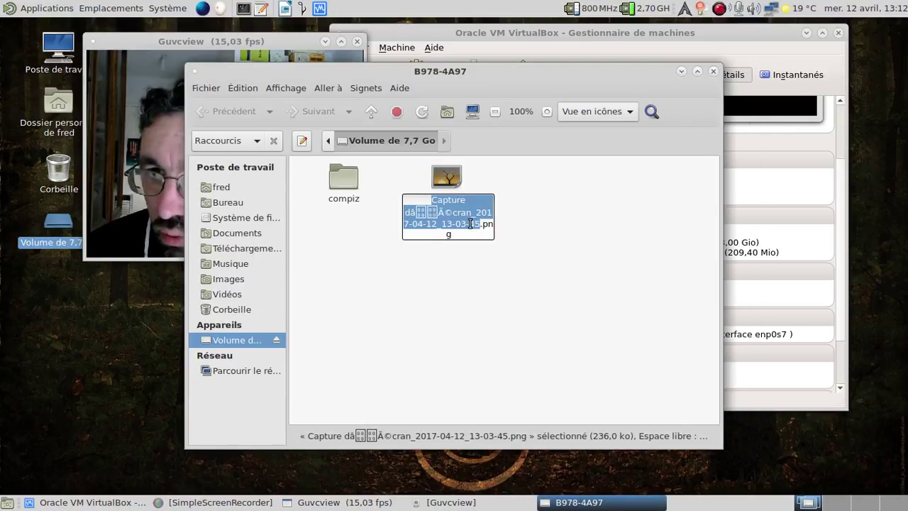
{"action": "type", "text": "10"}
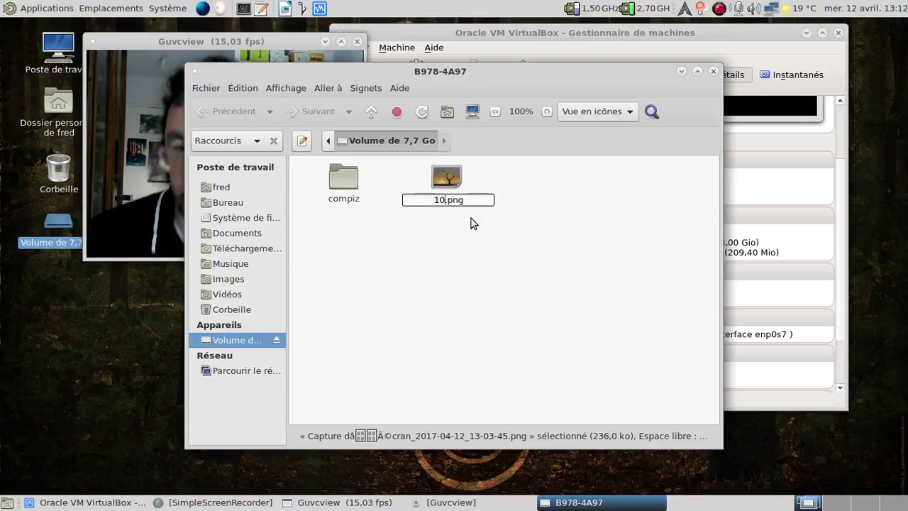
{"action": "key", "text": "BackSpace"}
{"action": "key", "text": "BackSpace"}
{"action": "type", "text": "001"}
{"action": "key", "text": "Return"}
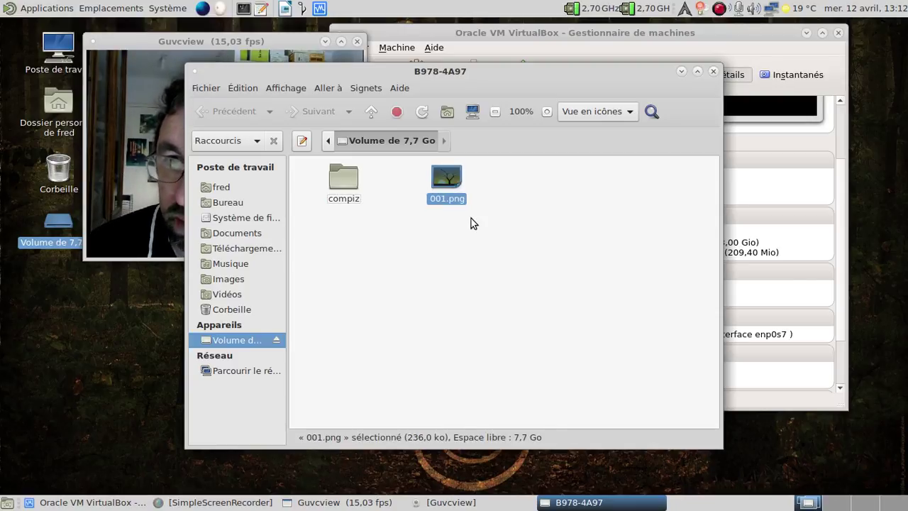
{"action": "double_click", "coordinate": [462, 197]}
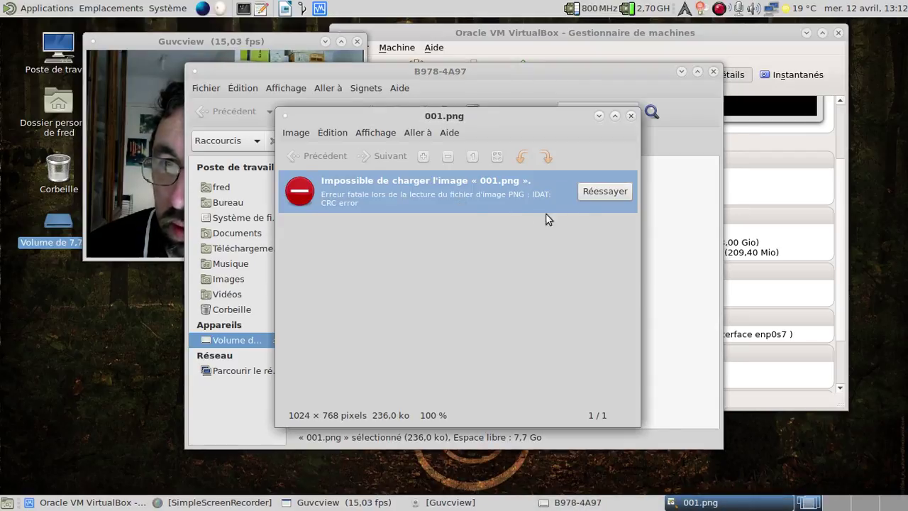
{"action": "left_click", "coordinate": [631, 116]}
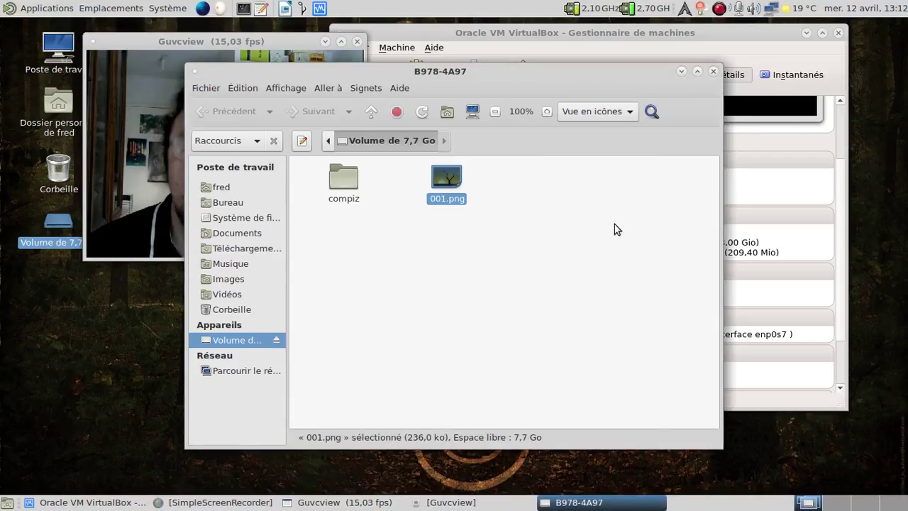
{"action": "left_click", "coordinate": [274, 40]}
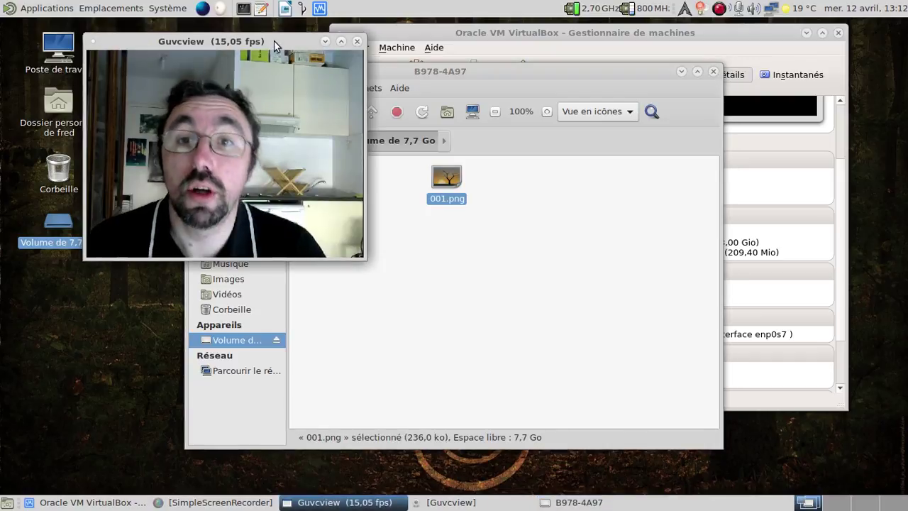